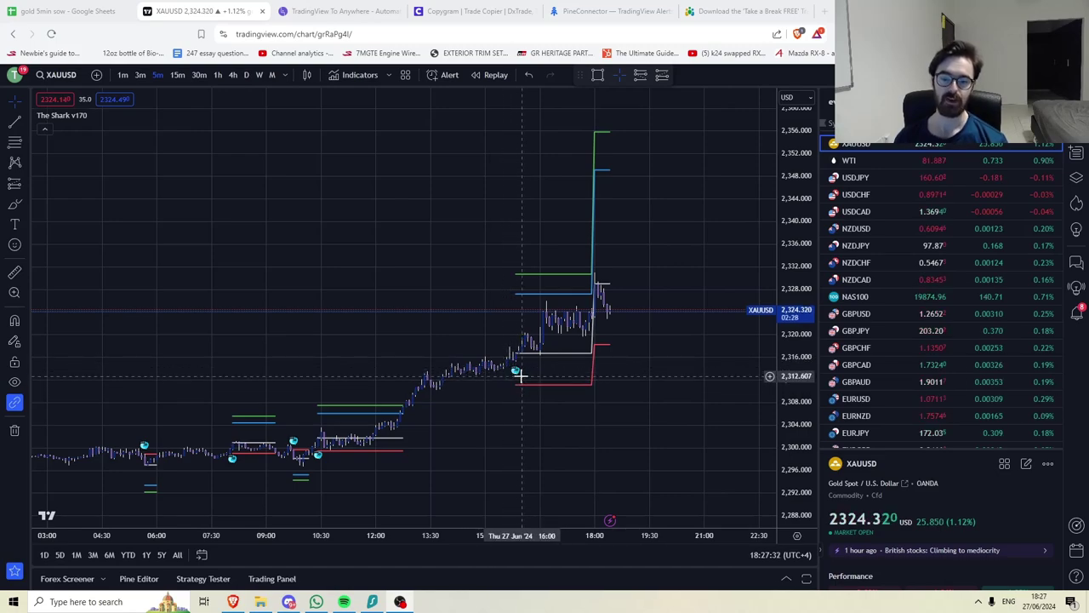
Scroll the XAUUSD chart back through the June 26 to June 21 Shark signals.
{"action": "left_click_drag", "start_coordinate": [323, 307], "coordinate": [493, 298]}
{"action": "left_click_drag", "start_coordinate": [202, 261], "coordinate": [349, 261]}
{"action": "scroll", "coordinate": [349, 260], "scroll_direction": "left", "scroll_amount": 10}
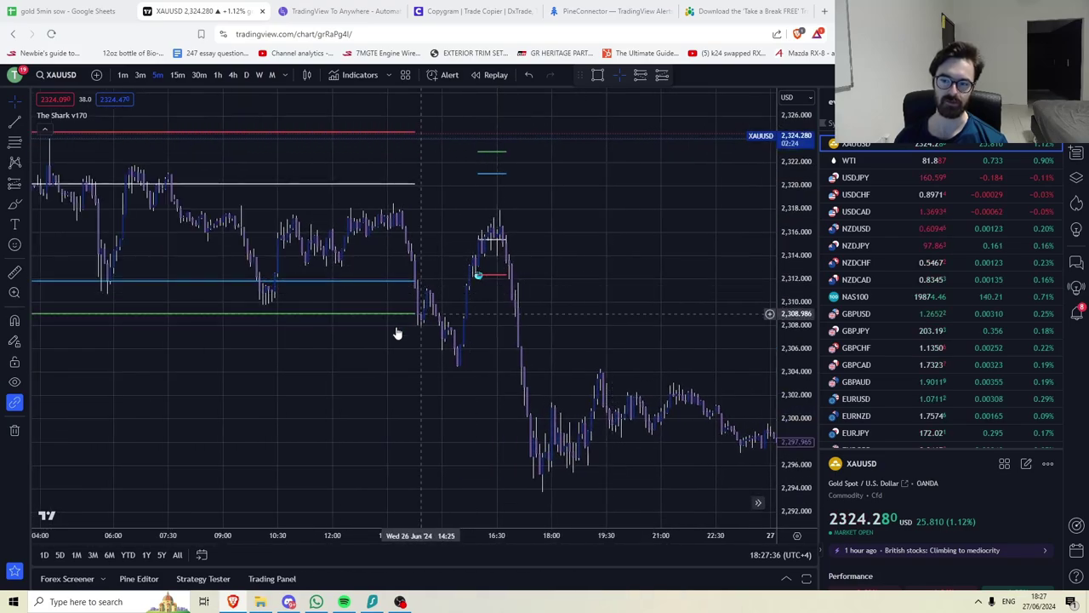
{"action": "scroll", "coordinate": [234, 389], "scroll_direction": "left", "scroll_amount": 10}
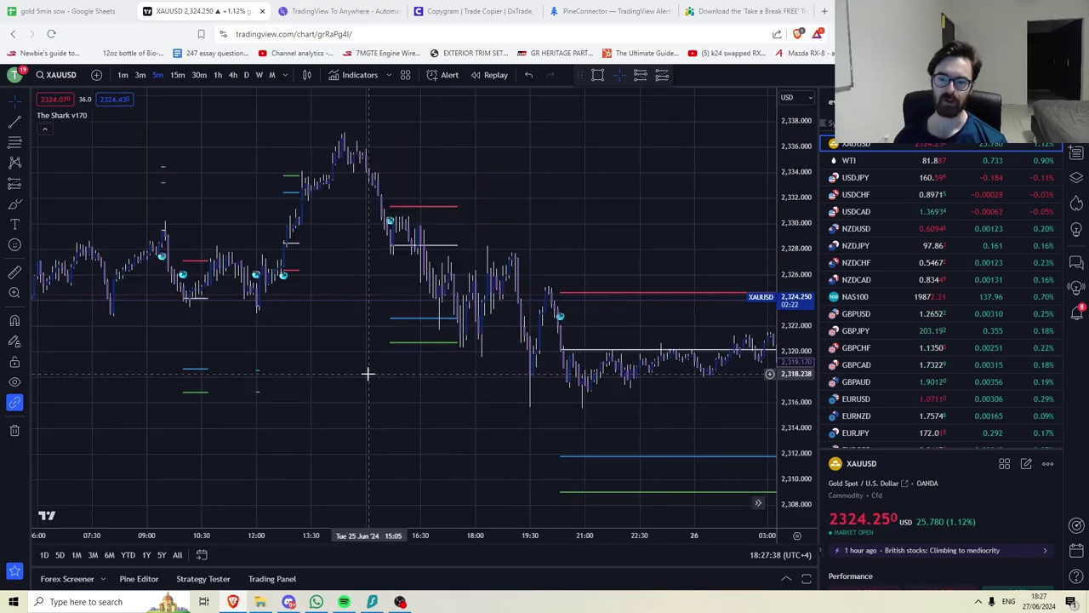
{"action": "left_click_drag", "start_coordinate": [318, 389], "coordinate": [518, 395]}
{"action": "scroll", "coordinate": [517, 395], "scroll_direction": "left", "scroll_amount": 15}
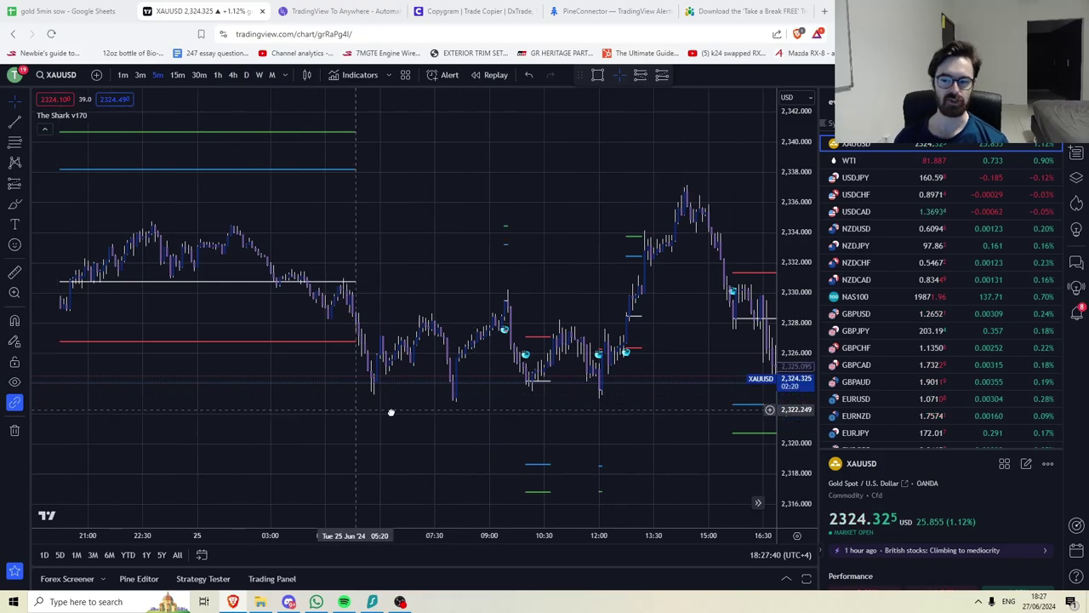
{"action": "left_click_drag", "start_coordinate": [315, 387], "coordinate": [553, 389]}
{"action": "scroll", "coordinate": [275, 337], "scroll_direction": "up", "scroll_amount": 3}
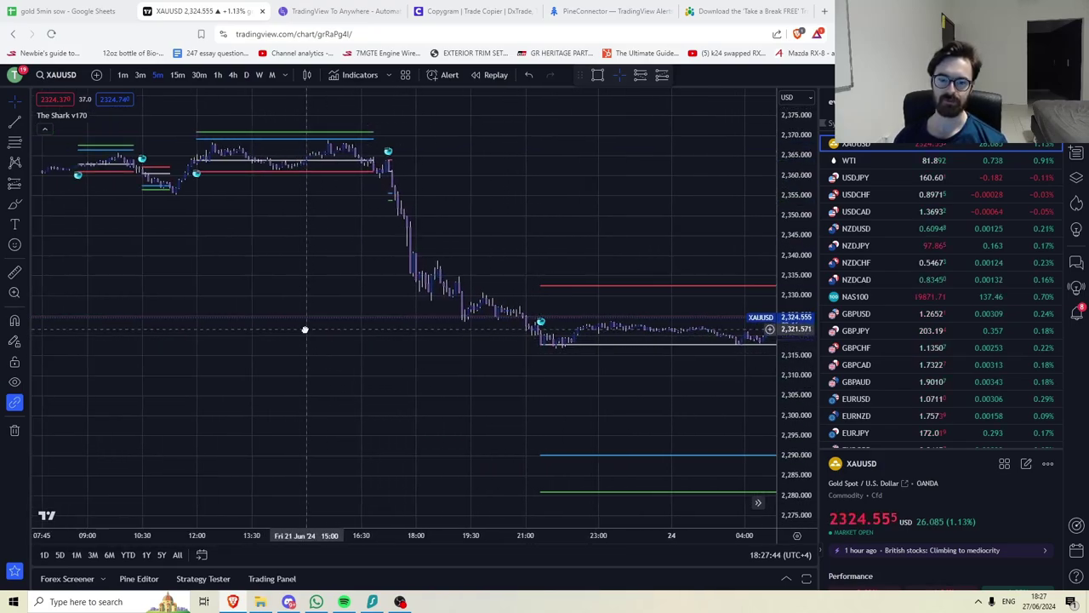
{"action": "left_click_drag", "start_coordinate": [304, 328], "coordinate": [621, 377]}
Continue scrolling back through June 20 to June 14 history to see earlier Shark trades.
{"action": "left_click_drag", "start_coordinate": [369, 357], "coordinate": [669, 365]}
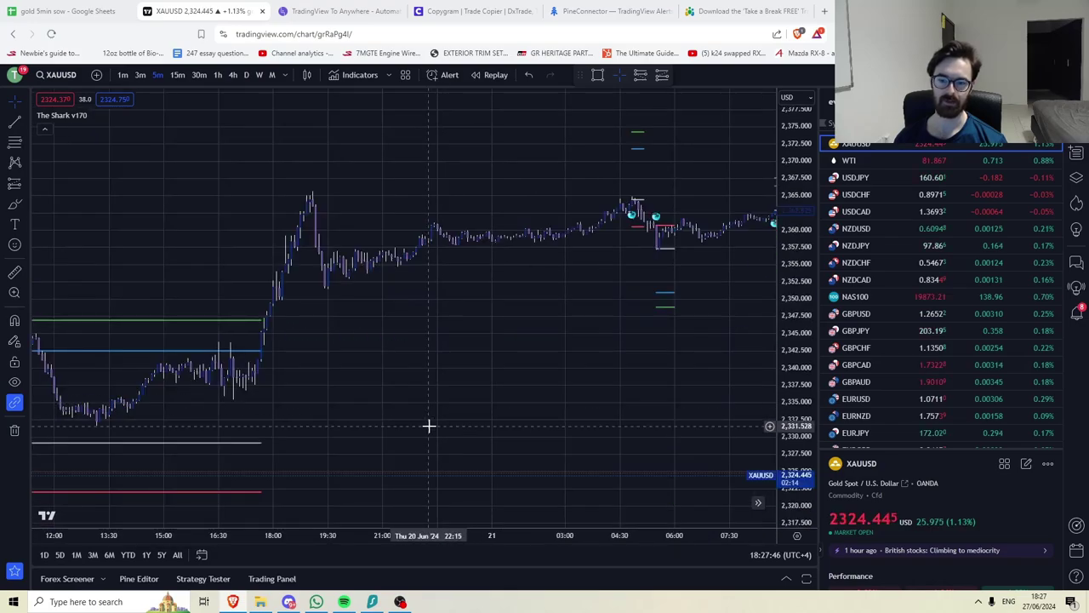
{"action": "left_click_drag", "start_coordinate": [428, 428], "coordinate": [706, 401]}
{"action": "left_click_drag", "start_coordinate": [51, 391], "coordinate": [484, 358]}
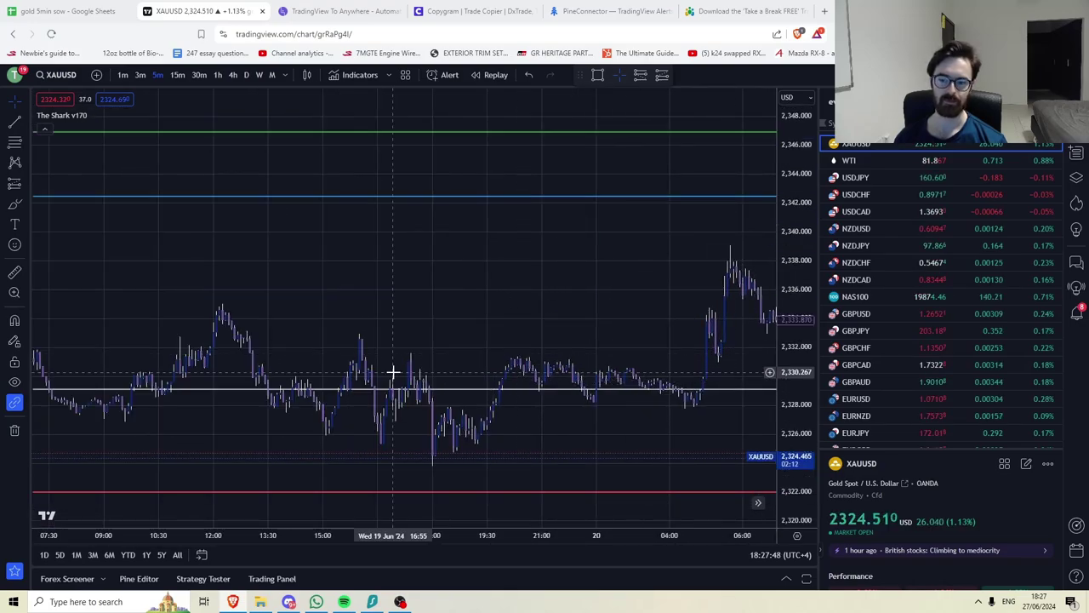
{"action": "left_click_drag", "start_coordinate": [389, 369], "coordinate": [576, 306]}
{"action": "left_click_drag", "start_coordinate": [286, 289], "coordinate": [542, 275]}
{"action": "left_click_drag", "start_coordinate": [102, 281], "coordinate": [518, 274]}
{"action": "left_click_drag", "start_coordinate": [184, 256], "coordinate": [584, 253]}
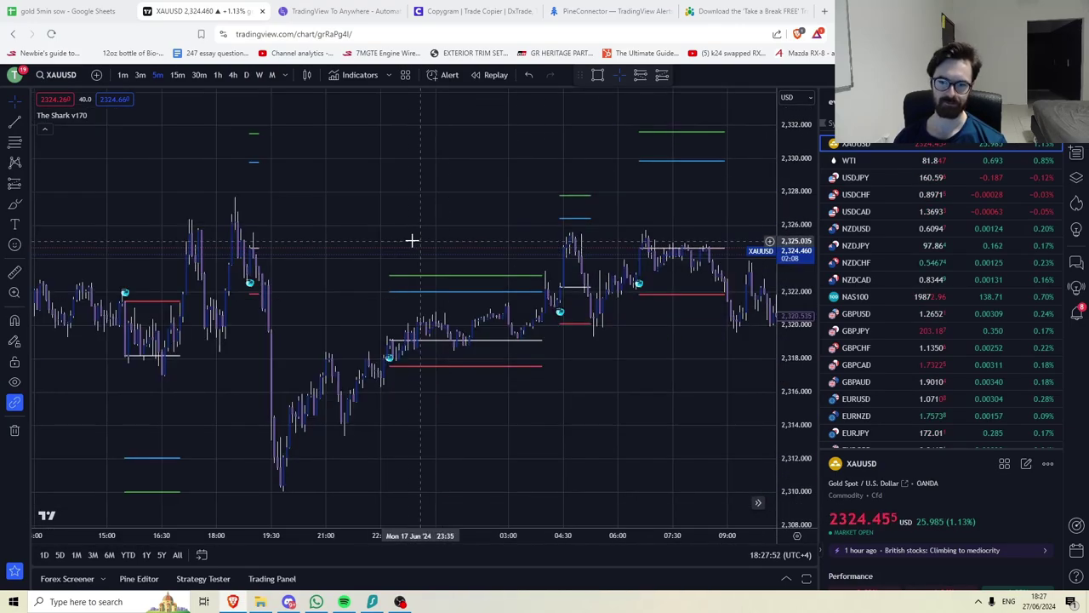
{"action": "left_click_drag", "start_coordinate": [311, 240], "coordinate": [669, 243]}
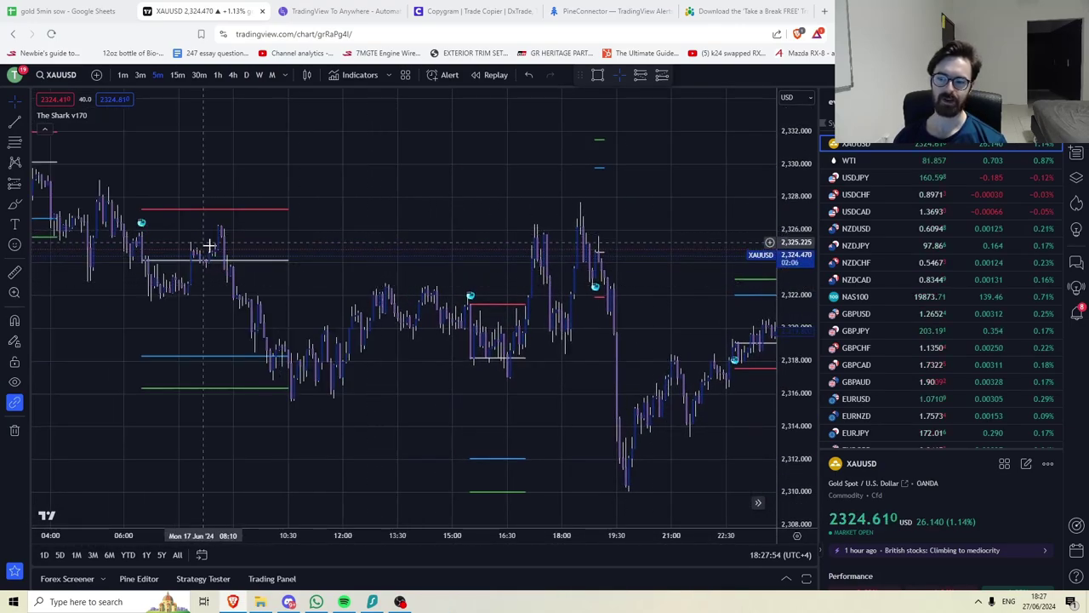
{"action": "left_click_drag", "start_coordinate": [224, 246], "coordinate": [479, 275]}
{"action": "left_click_drag", "start_coordinate": [204, 252], "coordinate": [375, 270]}
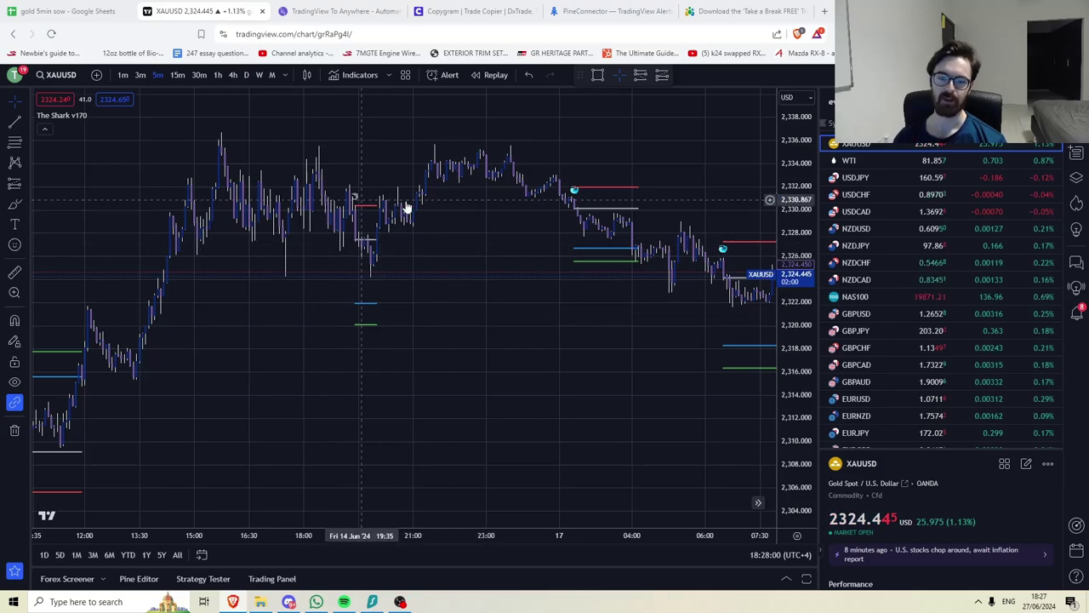
Return the chart to the latest XAUUSD bars and switch to the gold 5min sow spreadsheet.
{"action": "left_click", "coordinate": [759, 507]}
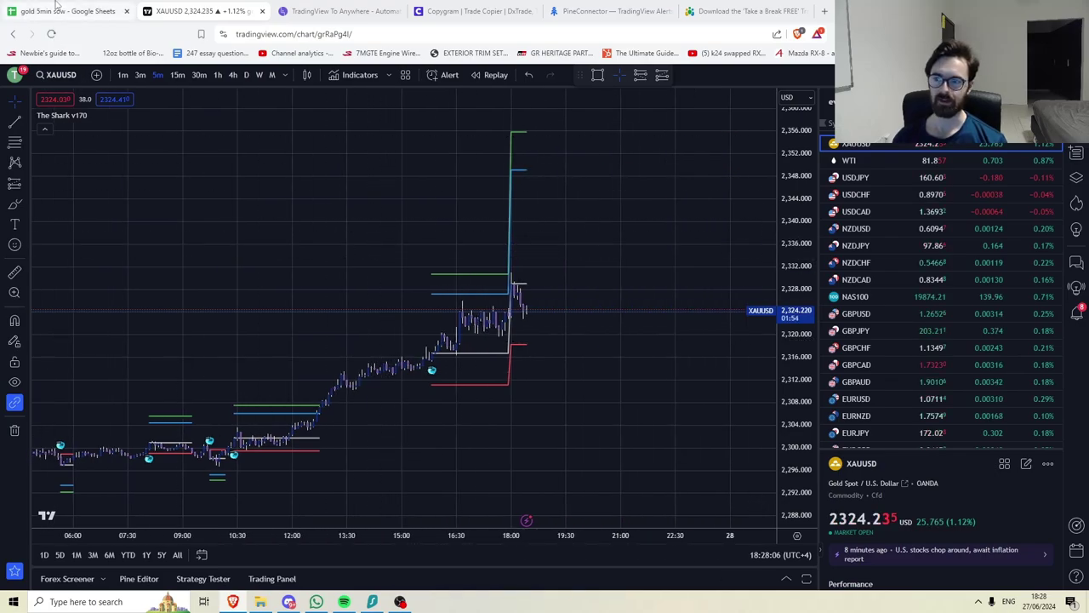
{"action": "left_click", "coordinate": [102, 11]}
{"action": "left_click_drag", "start_coordinate": [424, 566], "coordinate": [204, 566]}
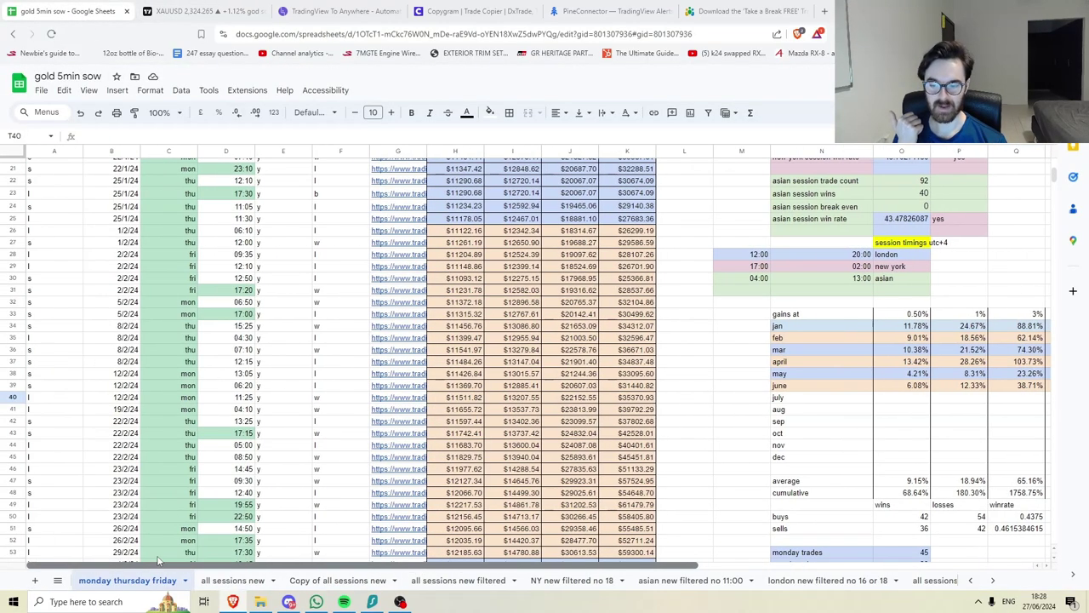
{"action": "scroll", "coordinate": [336, 466], "scroll_direction": "up", "scroll_amount": 7}
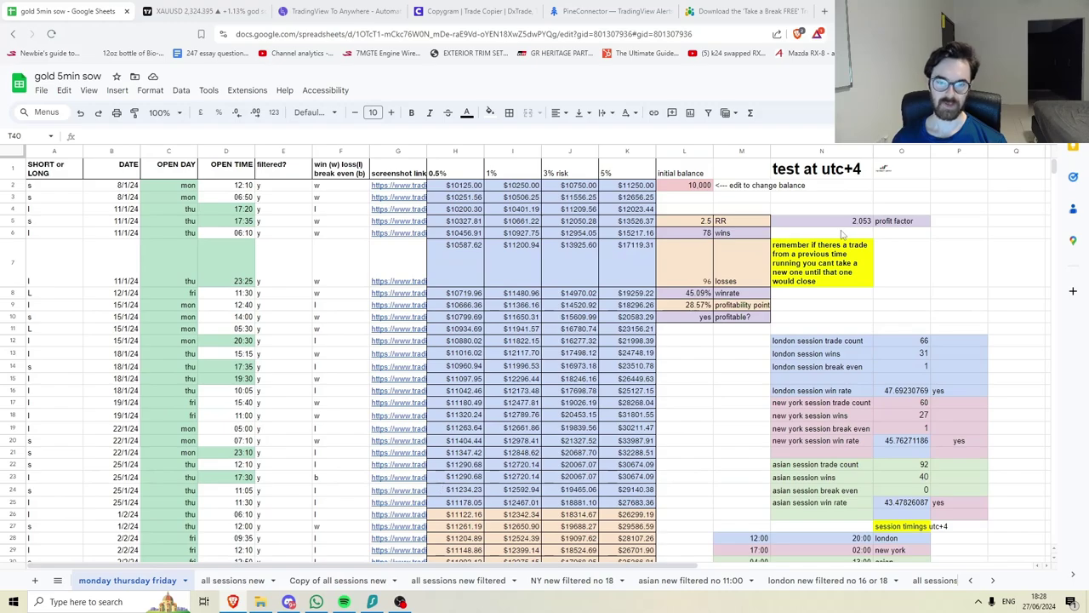
{"action": "left_click_drag", "start_coordinate": [549, 566], "coordinate": [694, 566]}
{"action": "left_click_drag", "start_coordinate": [622, 201], "coordinate": [626, 228]}
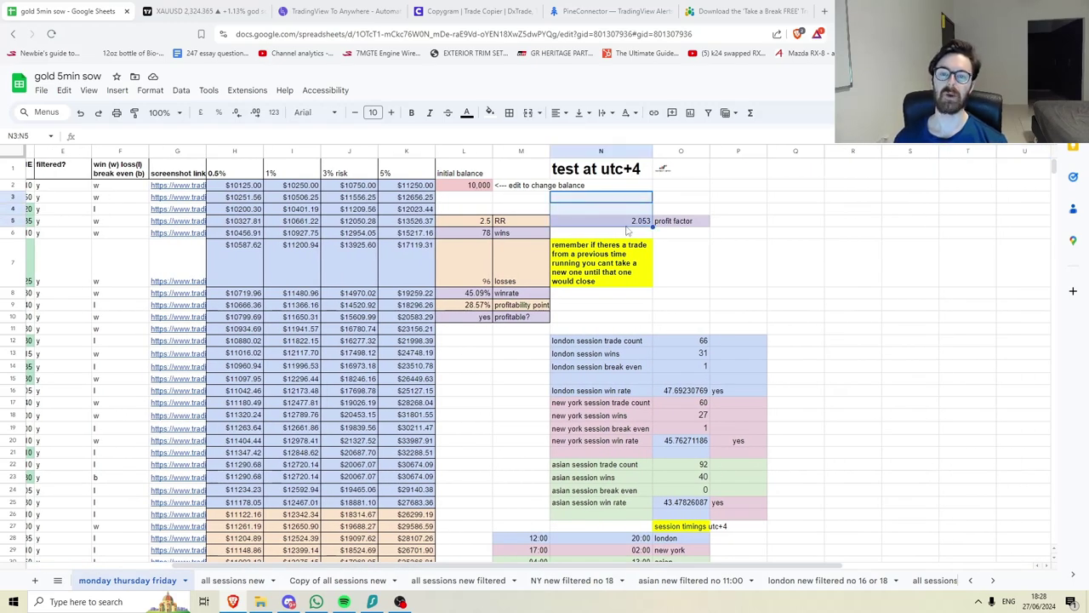
Open the all sessions 2.5rr OLD sheet and review its 34.18% winrate and 1.298 profit factor.
{"action": "left_click", "coordinate": [993, 579]}
{"action": "left_click", "coordinate": [902, 579]}
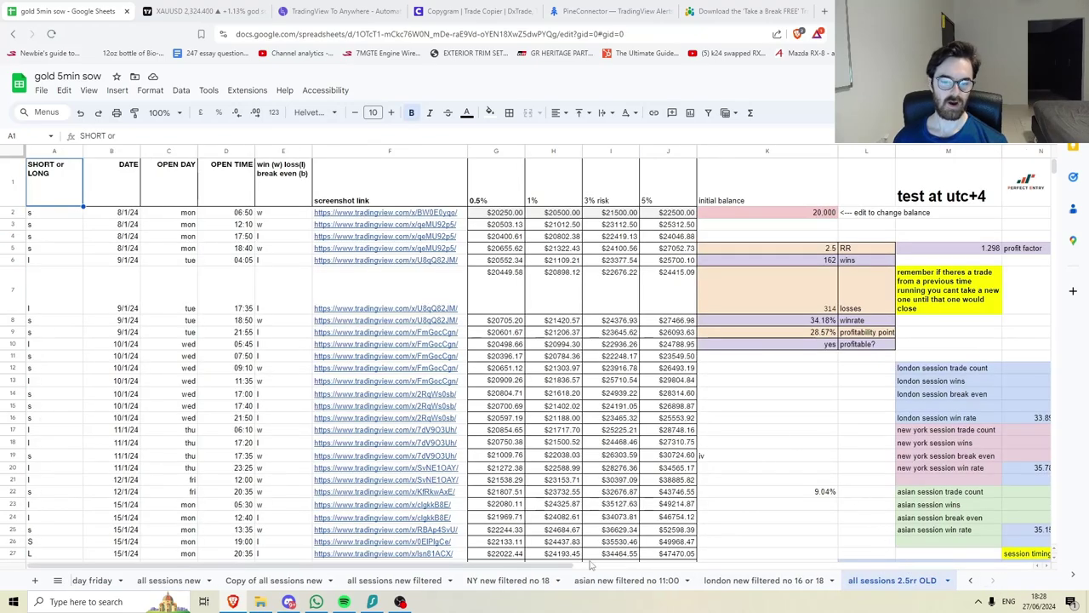
{"action": "left_click_drag", "start_coordinate": [584, 568], "coordinate": [755, 568]}
{"action": "left_click_drag", "start_coordinate": [668, 238], "coordinate": [668, 254]}
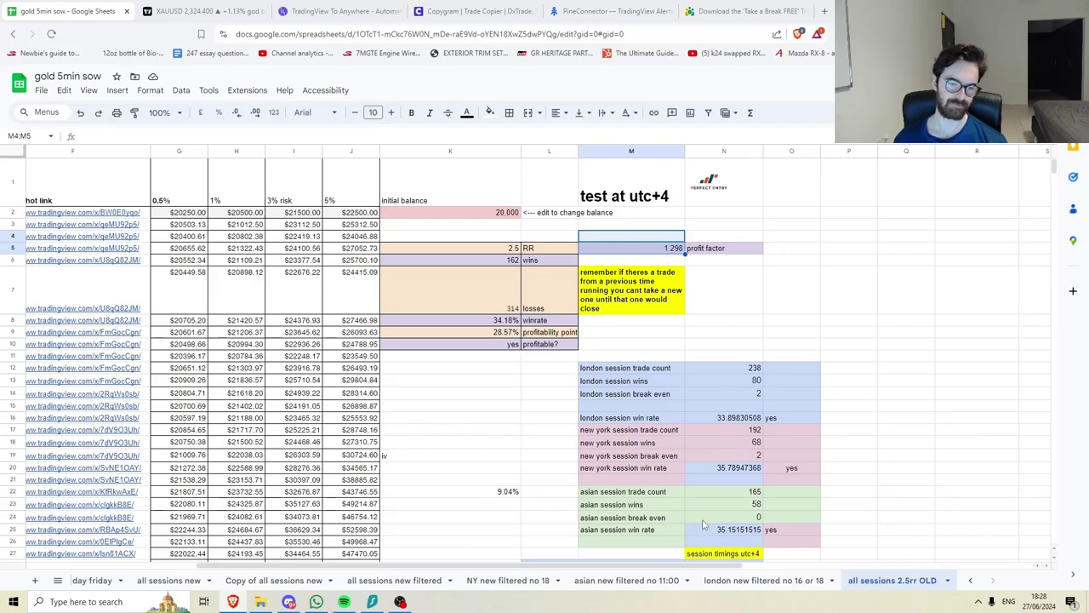
{"action": "scroll", "coordinate": [708, 521], "scroll_direction": "down", "scroll_amount": 5}
{"action": "scroll", "coordinate": [625, 191], "scroll_direction": "up", "scroll_amount": 5}
{"action": "scroll", "coordinate": [732, 339], "scroll_direction": "down", "scroll_amount": 4}
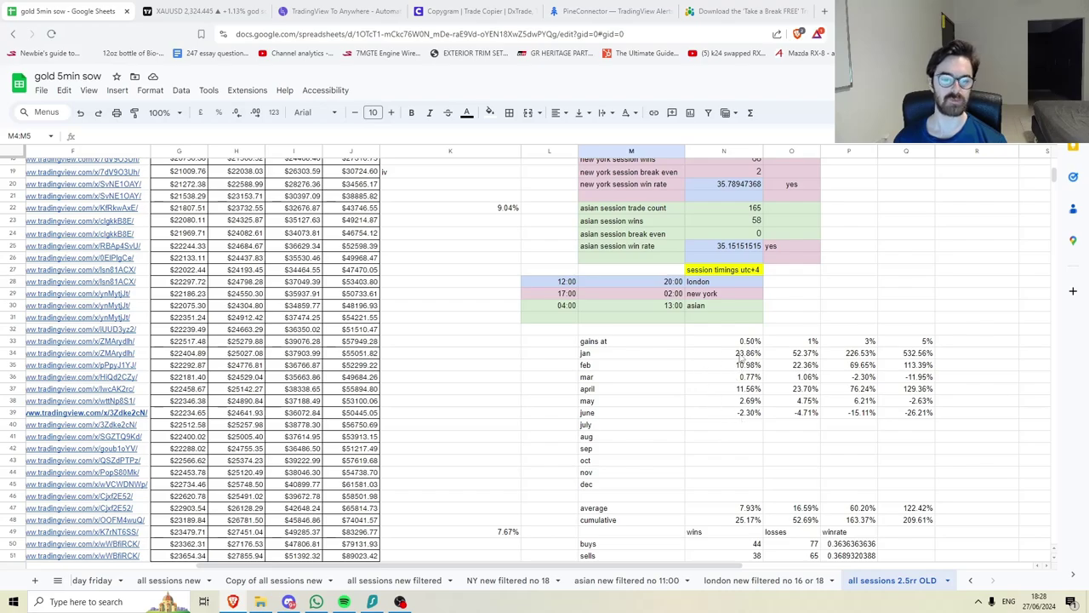
{"action": "scroll", "coordinate": [712, 455], "scroll_direction": "up", "scroll_amount": 5}
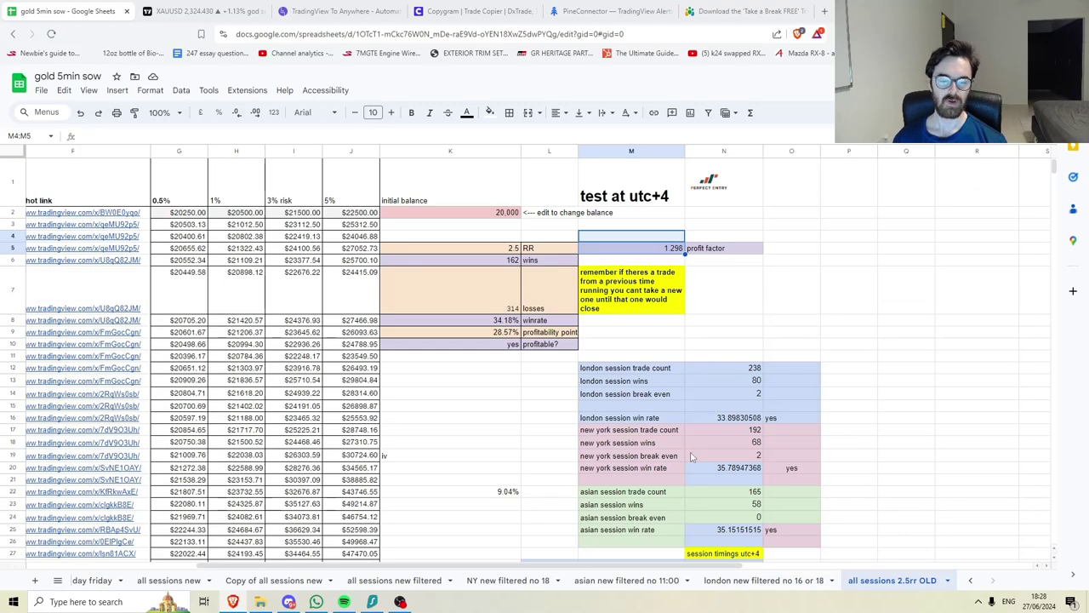
{"action": "left_click_drag", "start_coordinate": [215, 566], "coordinate": [53, 562]}
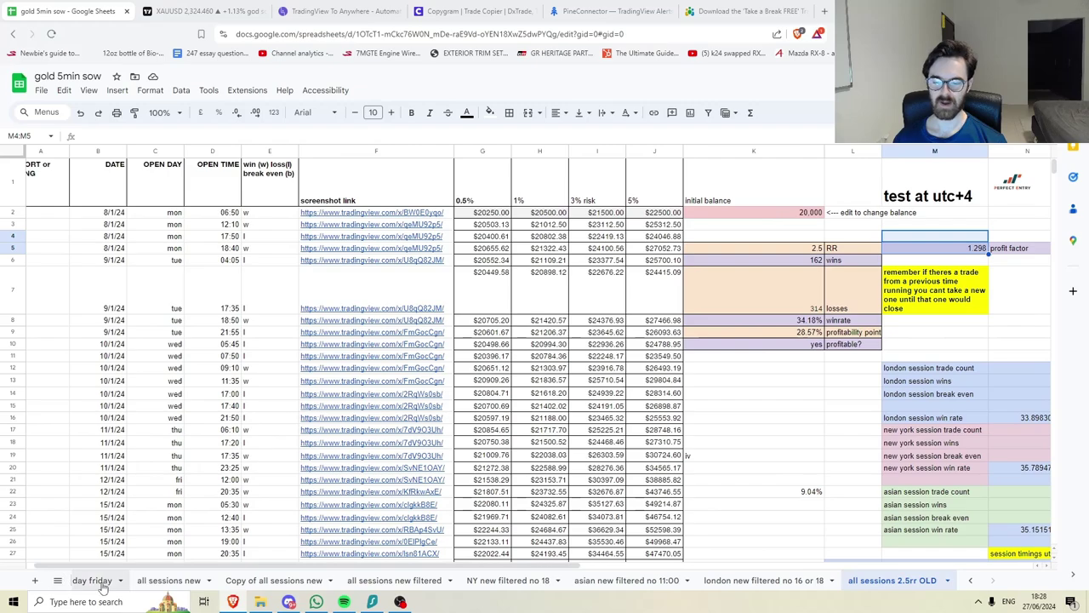
Open the should i trade now sheet and total the Monday, Friday and Thursday session scores.
{"action": "left_click", "coordinate": [971, 582]}
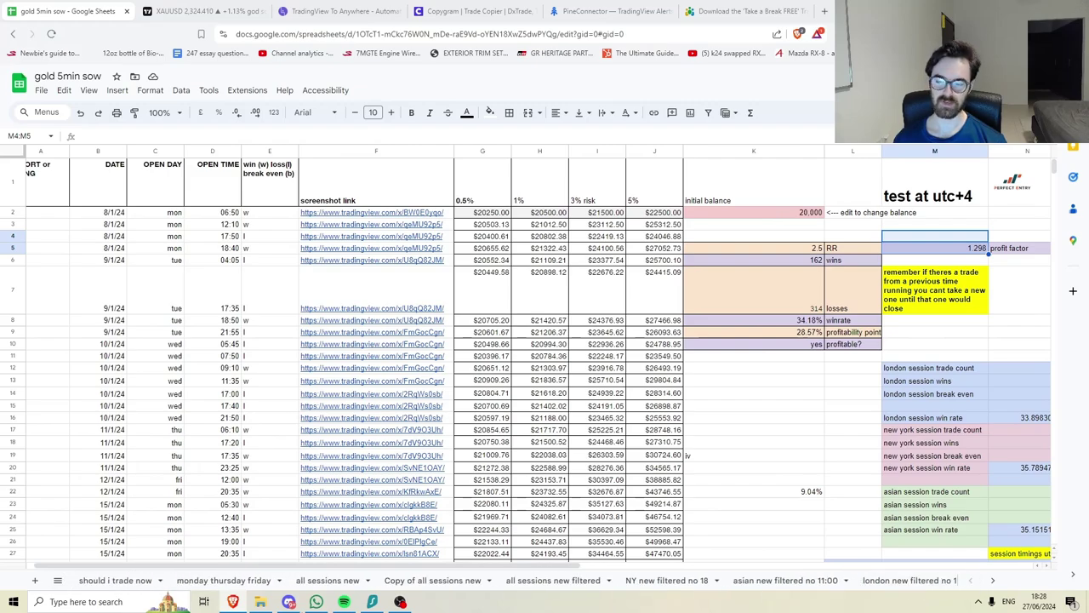
{"action": "left_click", "coordinate": [115, 580]}
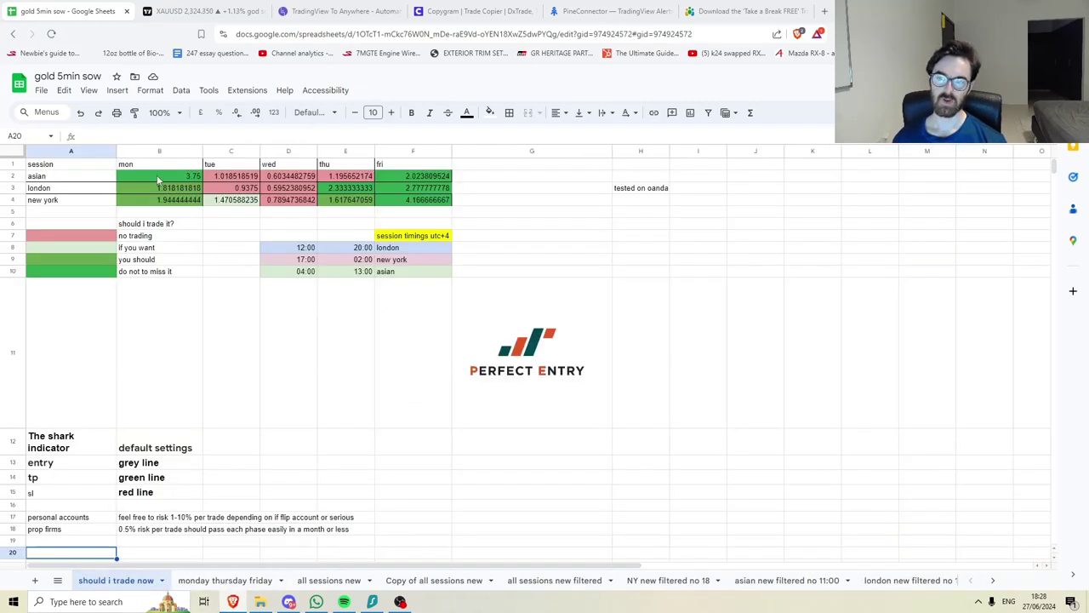
{"action": "left_click_drag", "start_coordinate": [157, 180], "coordinate": [165, 202]}
{"action": "left_click_drag", "start_coordinate": [389, 196], "coordinate": [414, 181]}
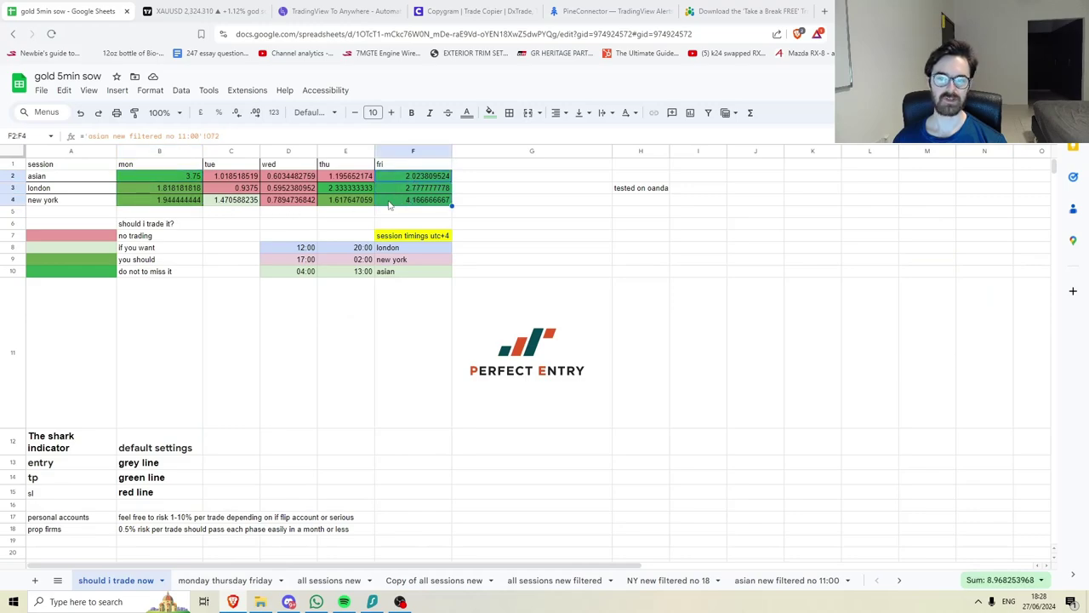
{"action": "left_click_drag", "start_coordinate": [346, 189], "coordinate": [346, 202]}
{"action": "left_click", "coordinate": [554, 201]}
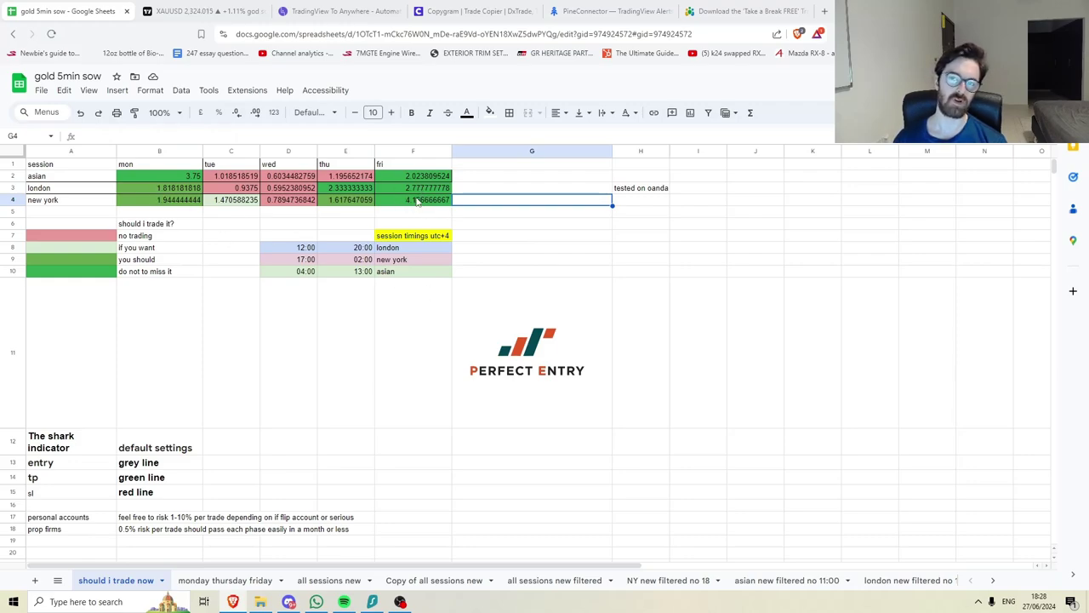
Total the Tuesday and Wednesday scores, then view monday thursday friday results (45.09% winrate, 2.053 PF).
{"action": "left_click", "coordinate": [228, 581]}
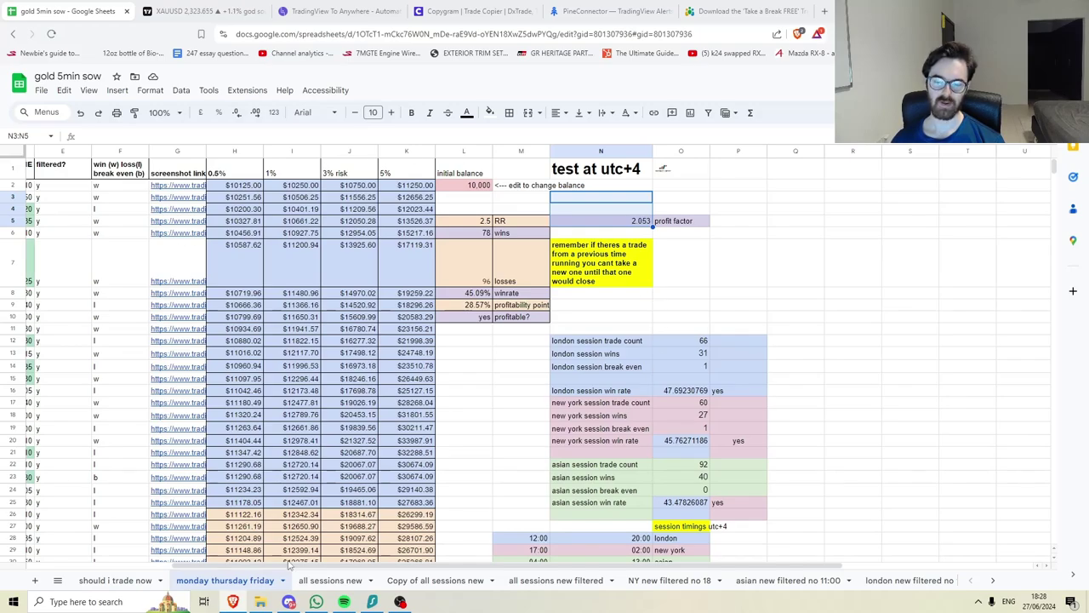
{"action": "left_click", "coordinate": [115, 581]}
{"action": "left_click_drag", "start_coordinate": [225, 175], "coordinate": [286, 201]}
{"action": "left_click", "coordinate": [525, 166]}
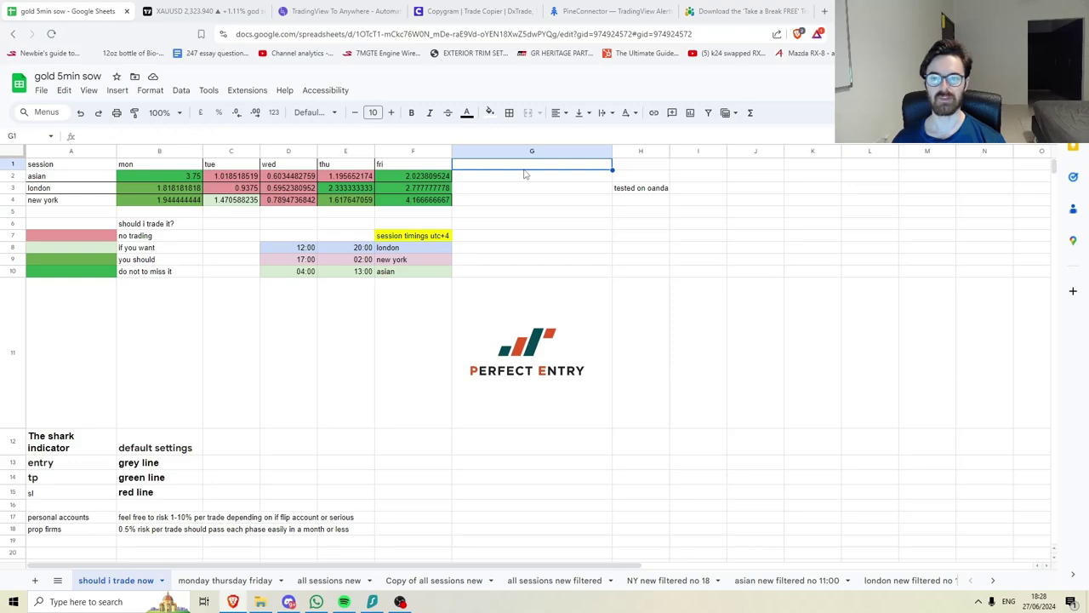
{"action": "left_click", "coordinate": [224, 580]}
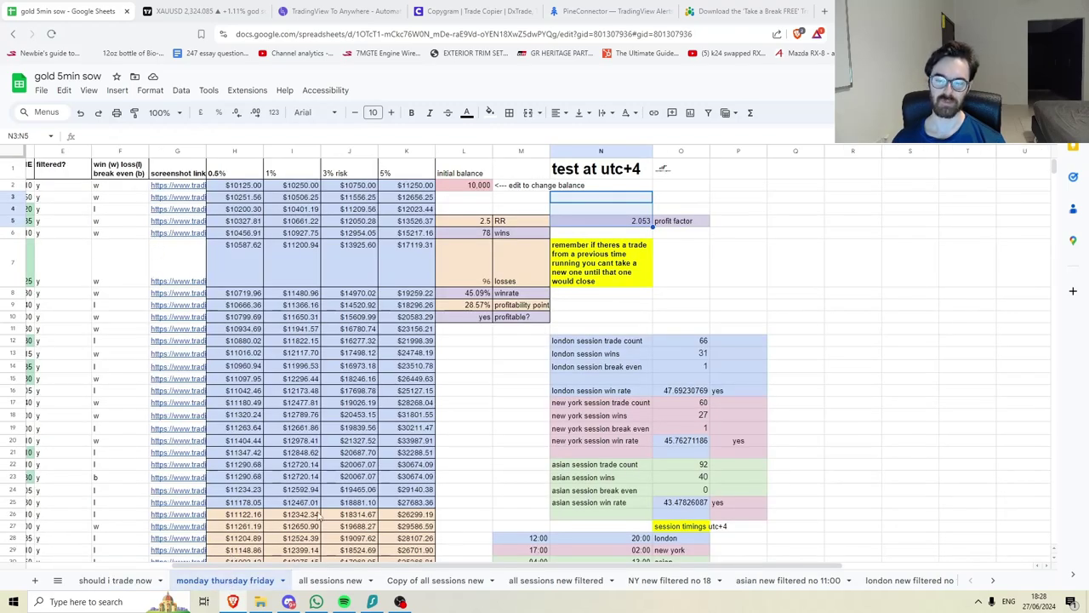
{"action": "left_click_drag", "start_coordinate": [347, 563], "coordinate": [203, 562]}
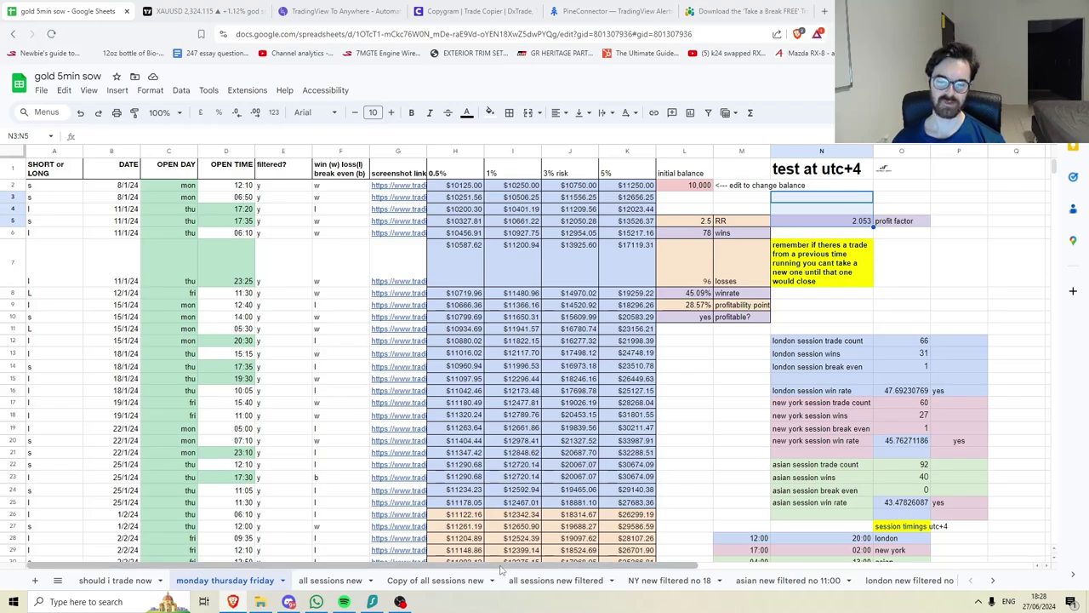
{"action": "scroll", "coordinate": [512, 566], "scroll_direction": "right", "scroll_amount": 3}
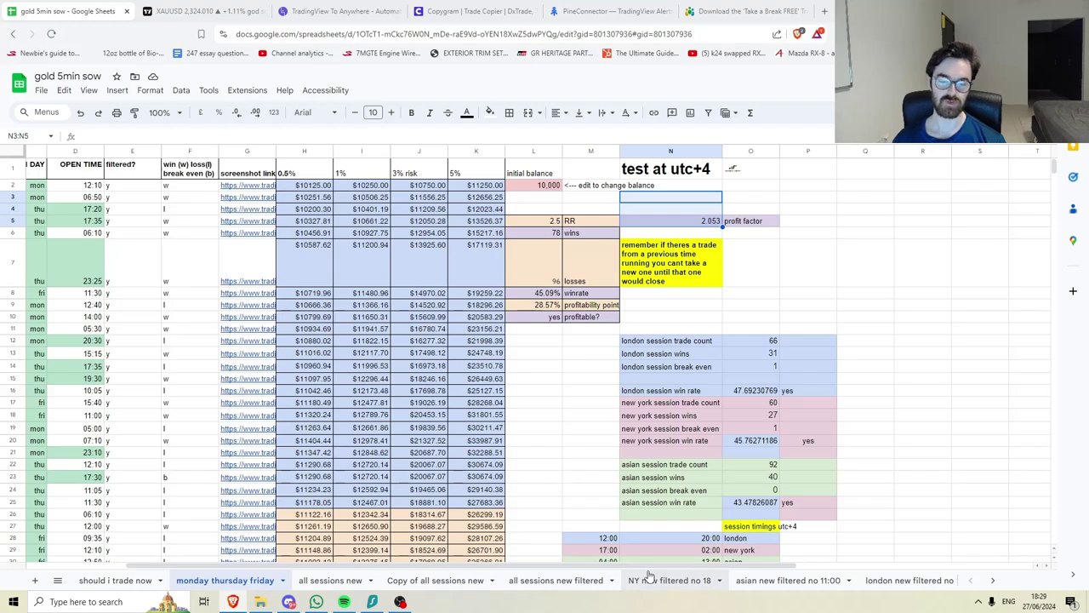
Switch back to the TradingView XAUUSD 5-minute chart with The Shark v170 trade levels.
{"action": "left_click", "coordinate": [200, 10]}
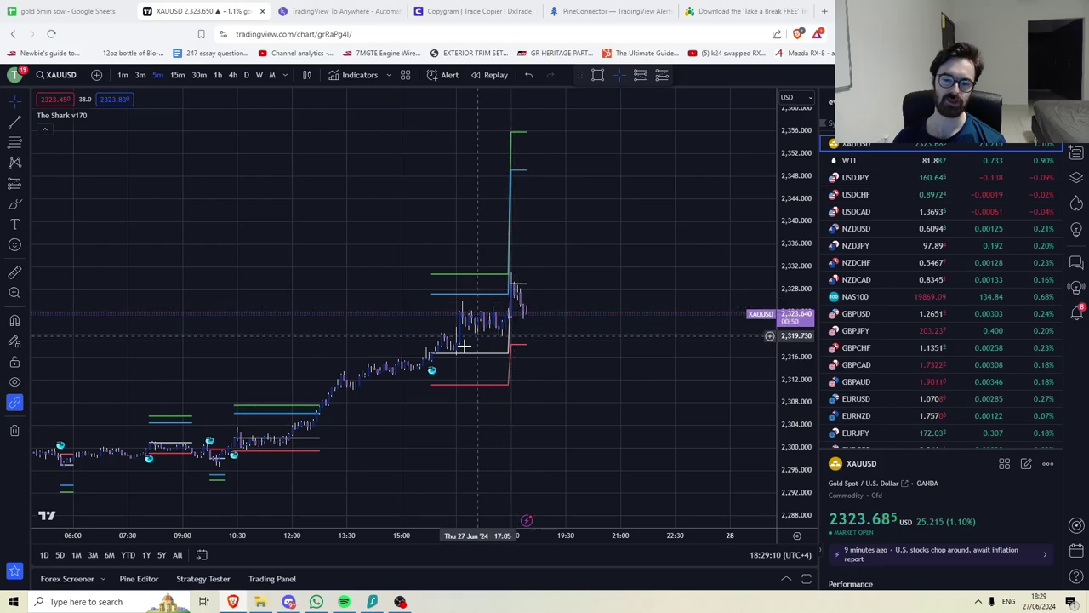
Return to the backtest spreadsheet and total the January to June 0.50% risk gains.
{"action": "left_click", "coordinate": [120, 4]}
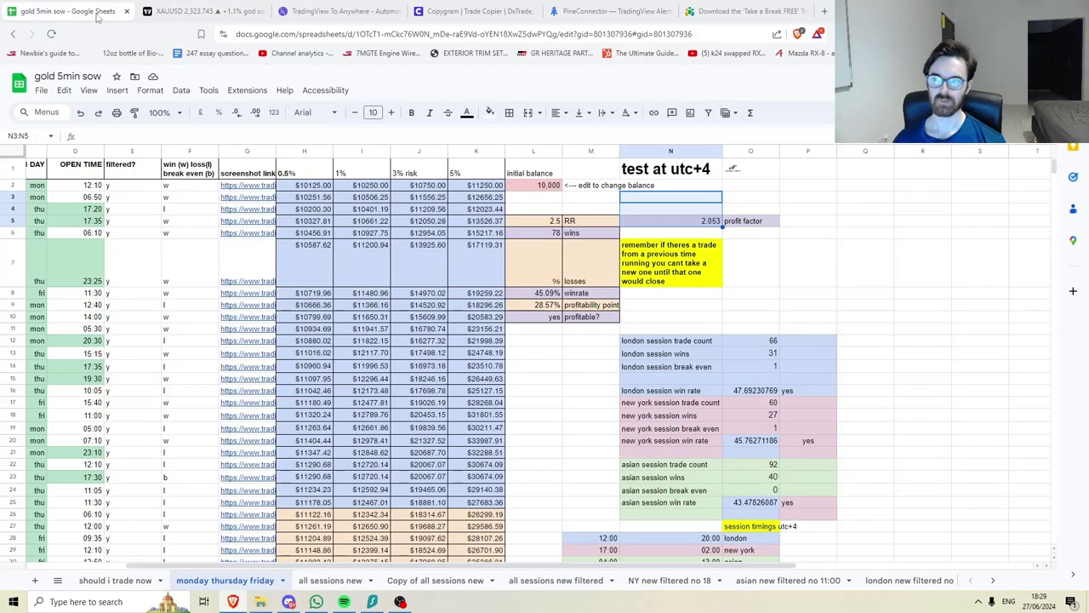
{"action": "scroll", "coordinate": [719, 353], "scroll_direction": "down", "scroll_amount": 3}
{"action": "scroll", "coordinate": [739, 349], "scroll_direction": "down", "scroll_amount": 3}
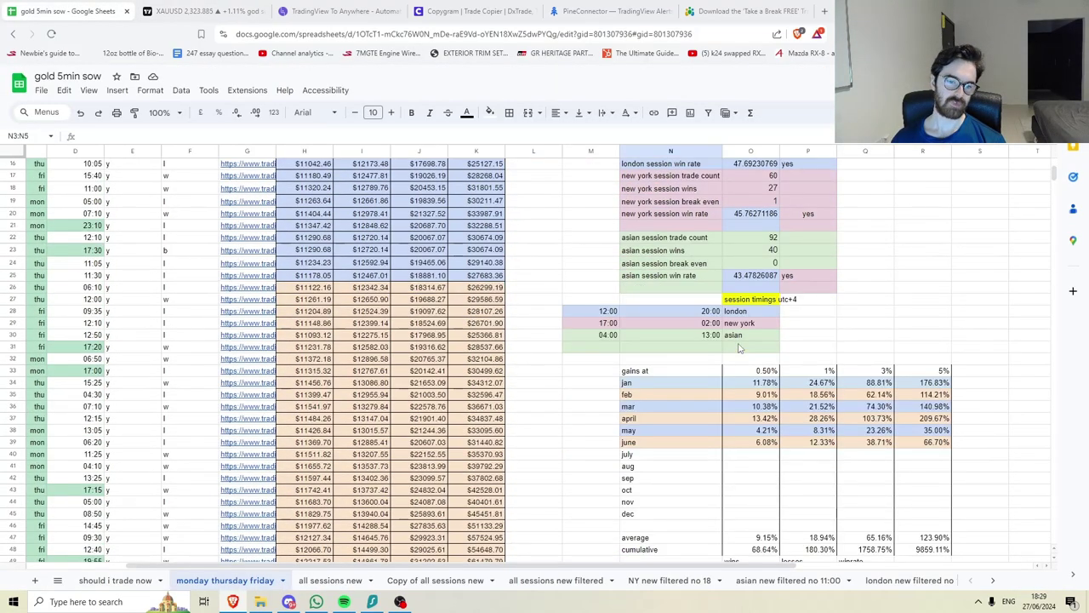
{"action": "scroll", "coordinate": [758, 396], "scroll_direction": "down", "scroll_amount": 3}
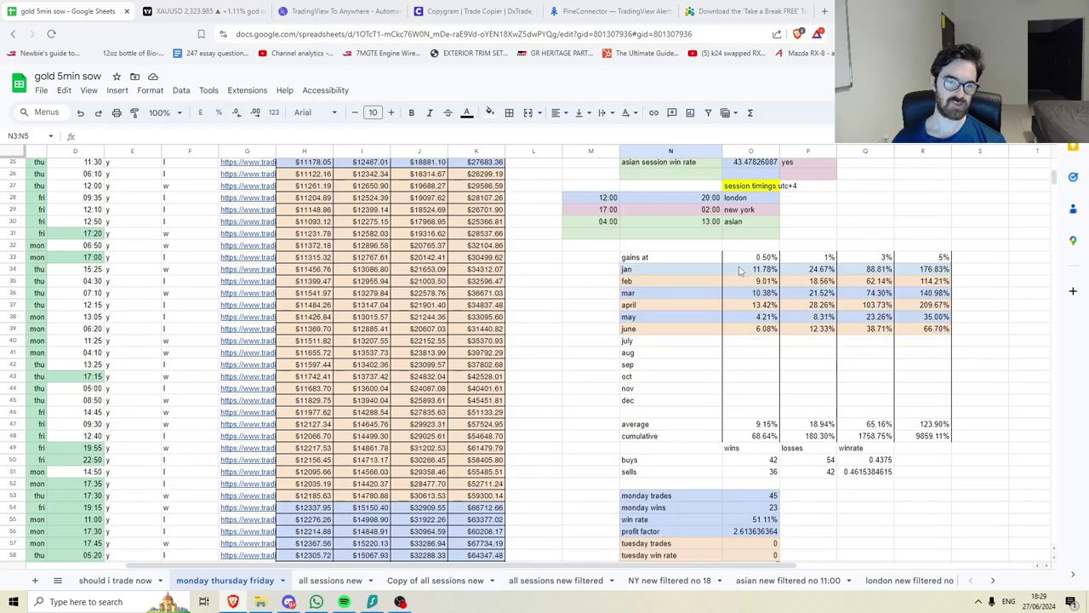
{"action": "left_click_drag", "start_coordinate": [739, 271], "coordinate": [945, 350]}
{"action": "left_click", "coordinate": [990, 348]}
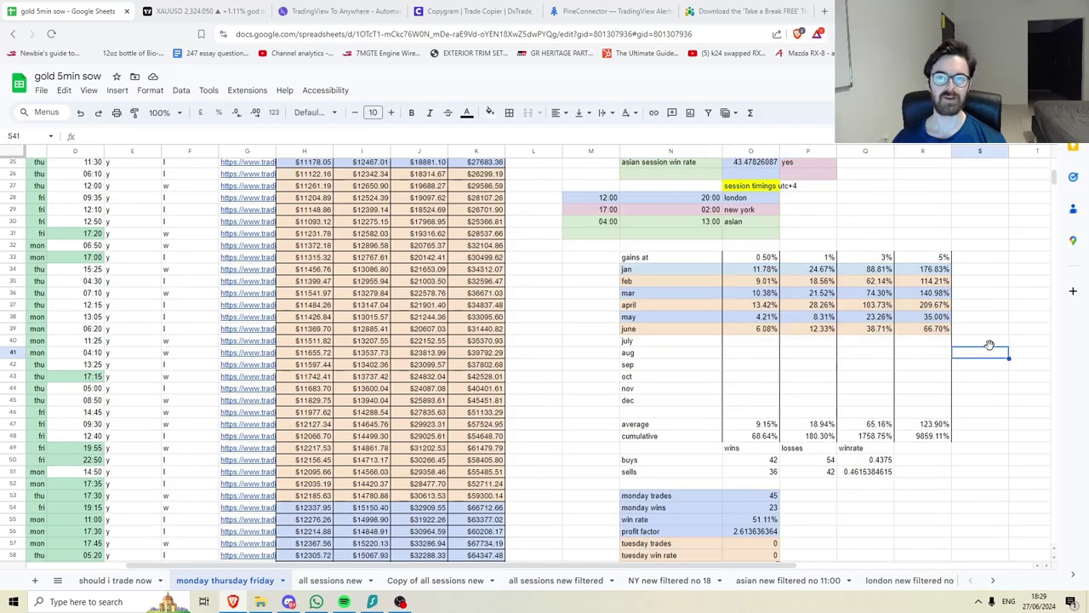
{"action": "left_click_drag", "start_coordinate": [753, 271], "coordinate": [749, 335]}
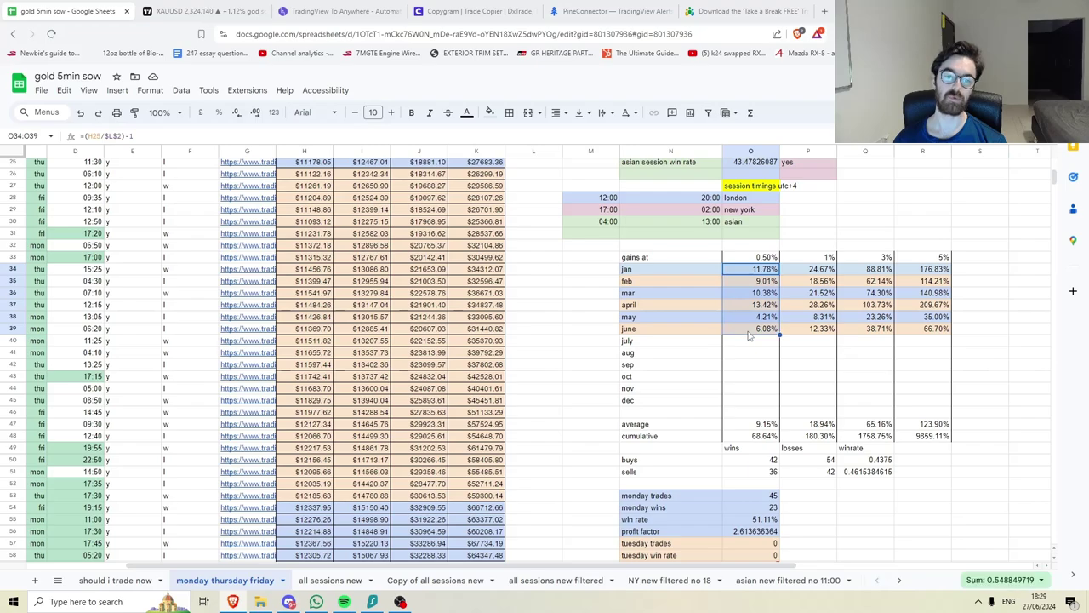
Inspect the formula behind each month's 0.50% gain, January through June.
{"action": "left_click", "coordinate": [749, 351]}
{"action": "left_click", "coordinate": [745, 270]}
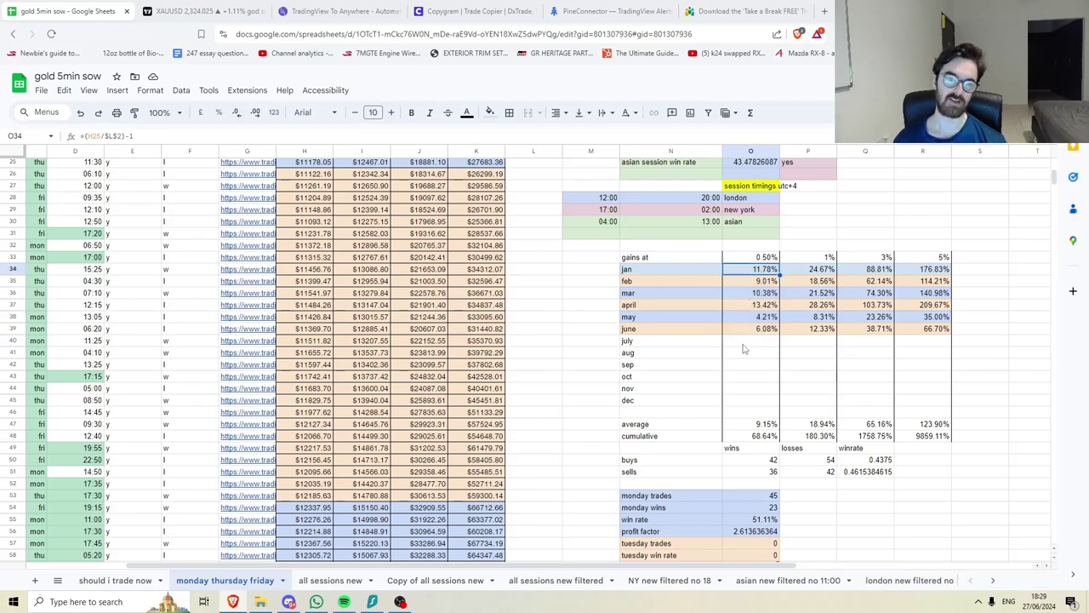
{"action": "left_click", "coordinate": [745, 283]}
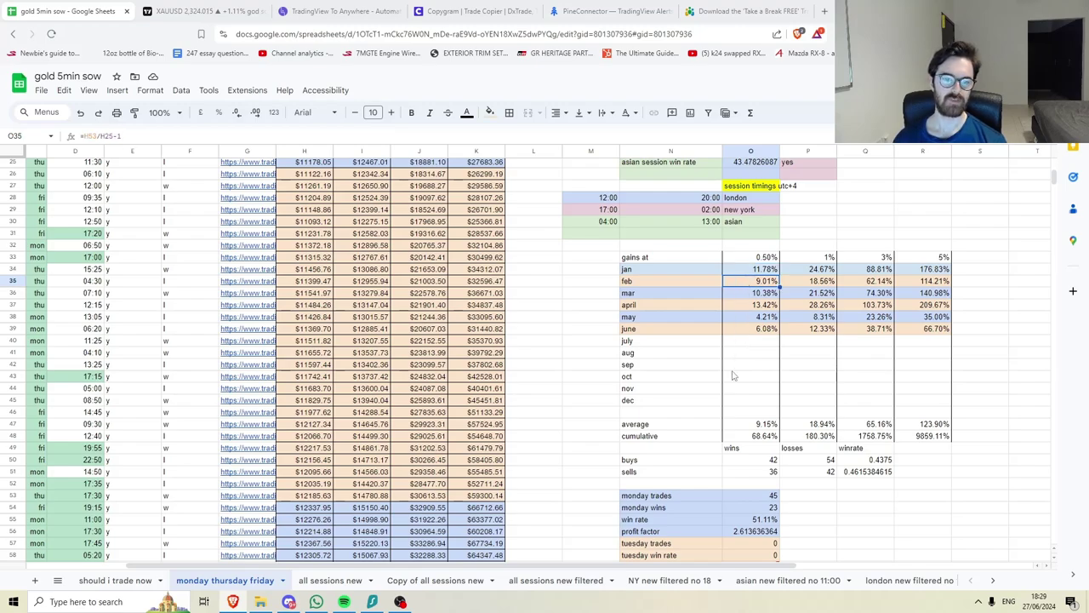
{"action": "left_click", "coordinate": [739, 295]}
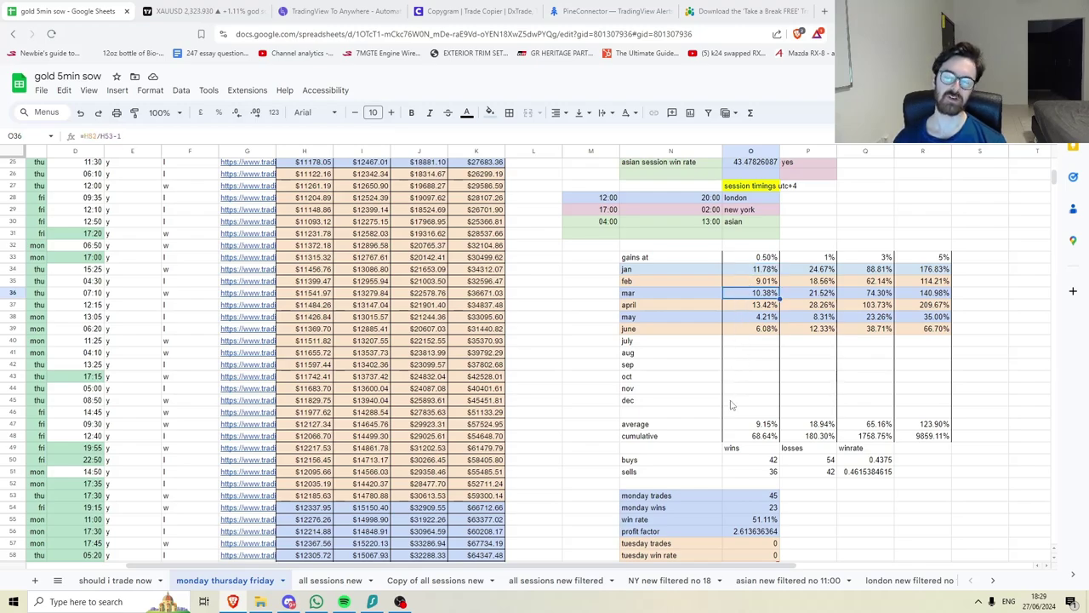
{"action": "left_click", "coordinate": [741, 308]}
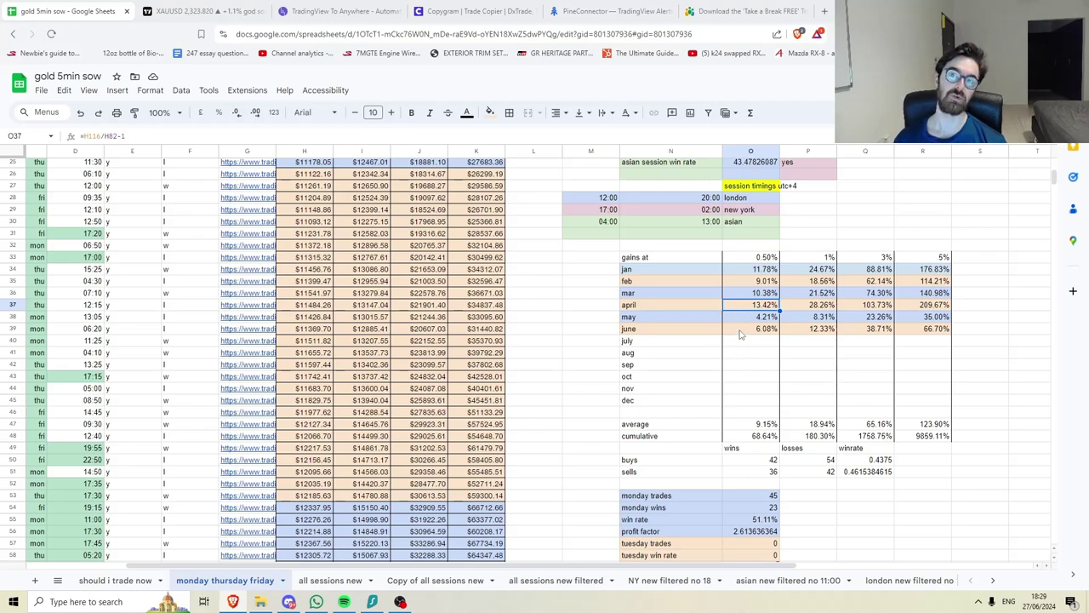
{"action": "left_click", "coordinate": [742, 320]}
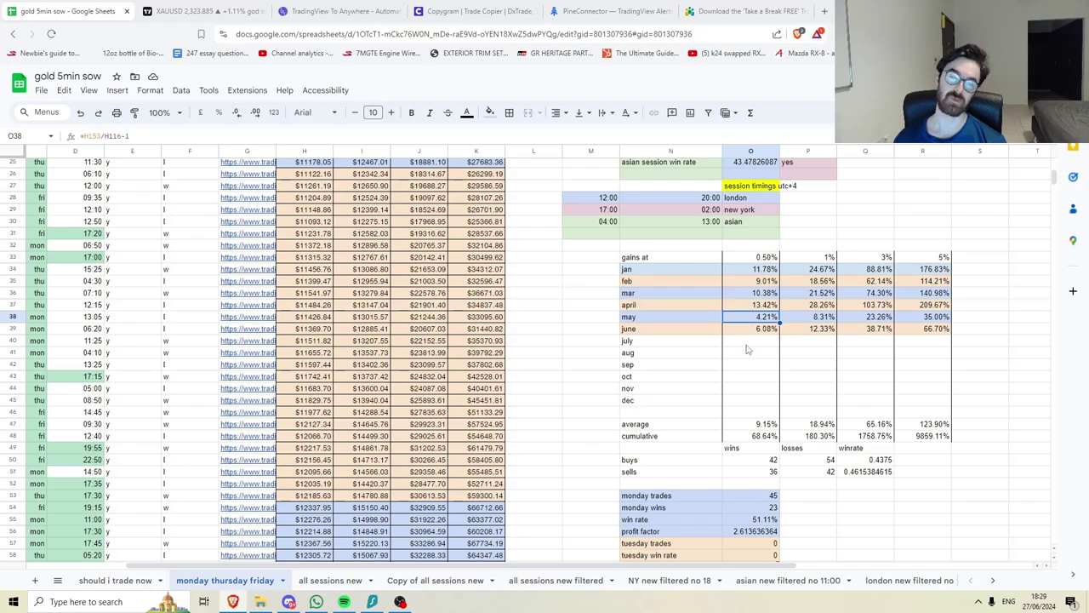
{"action": "left_click", "coordinate": [744, 334]}
Review the June gains across risk levels (6.08% to 66.70%), briefly flipping to the chart and back.
{"action": "left_click_drag", "start_coordinate": [681, 334], "coordinate": [898, 322]}
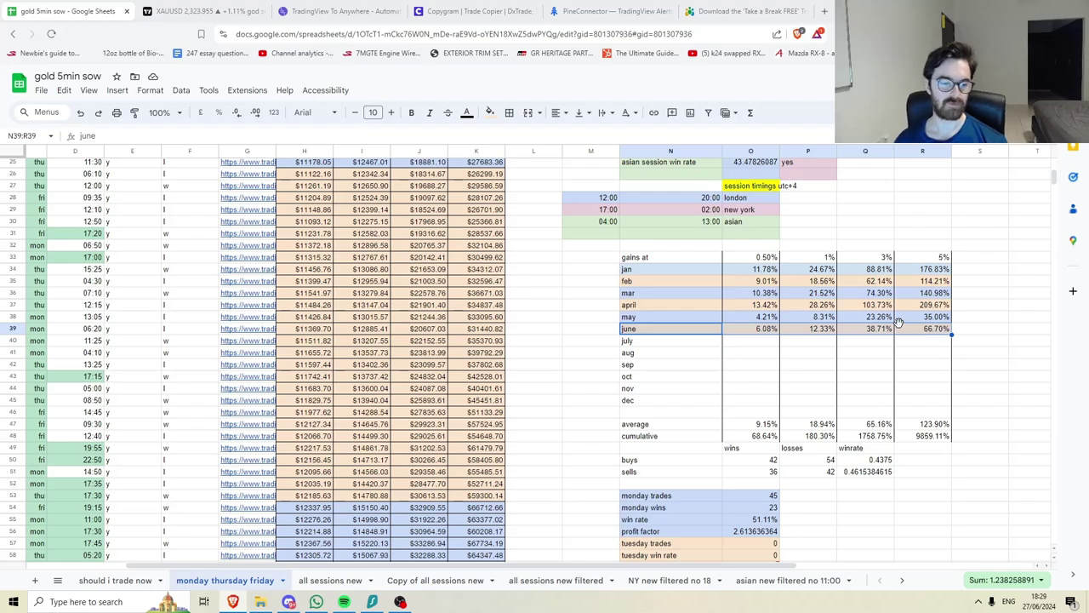
{"action": "left_click", "coordinate": [914, 344]}
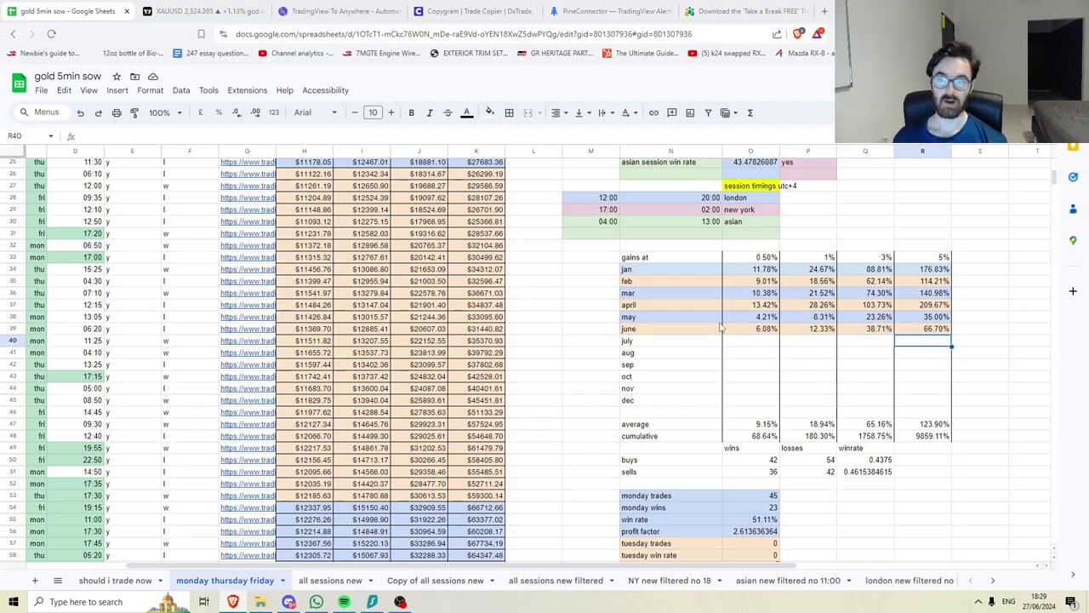
{"action": "key", "text": "ctrl+Tab"}
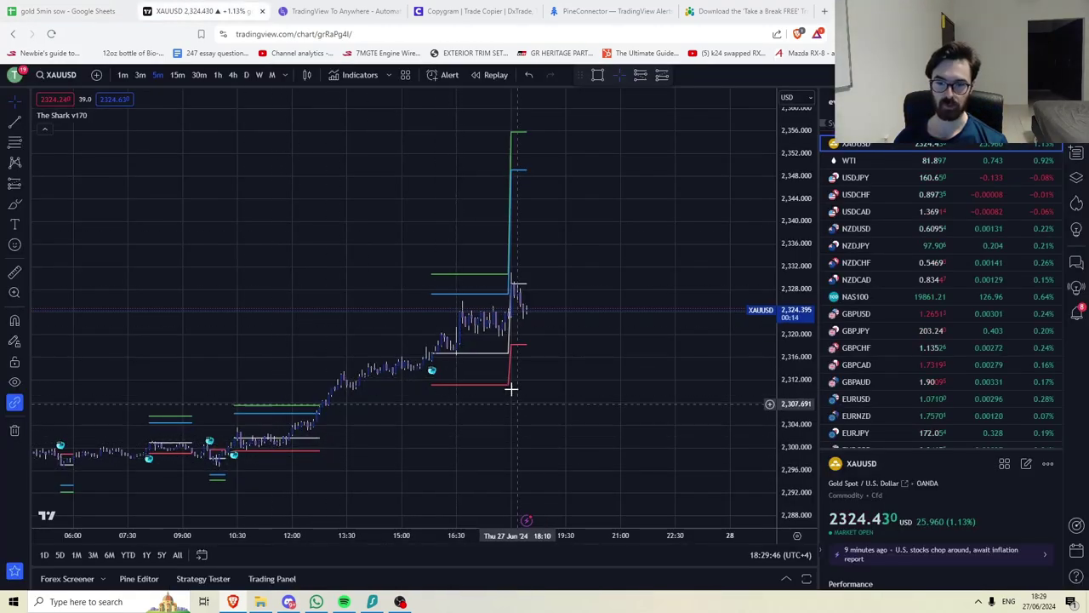
{"action": "key", "text": "ctrl+shift+Tab"}
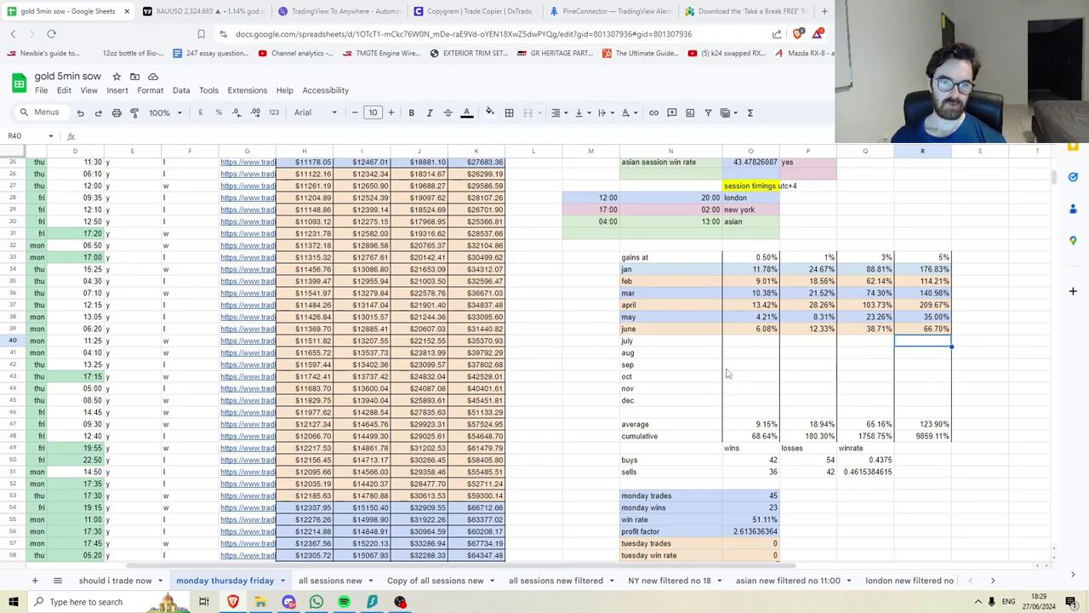
Scroll to the top of the monday thursday friday sheet and select the profit factor cells.
{"action": "scroll", "coordinate": [728, 373], "scroll_direction": "up", "scroll_amount": 4}
{"action": "left_click_drag", "start_coordinate": [668, 208], "coordinate": [698, 226]}
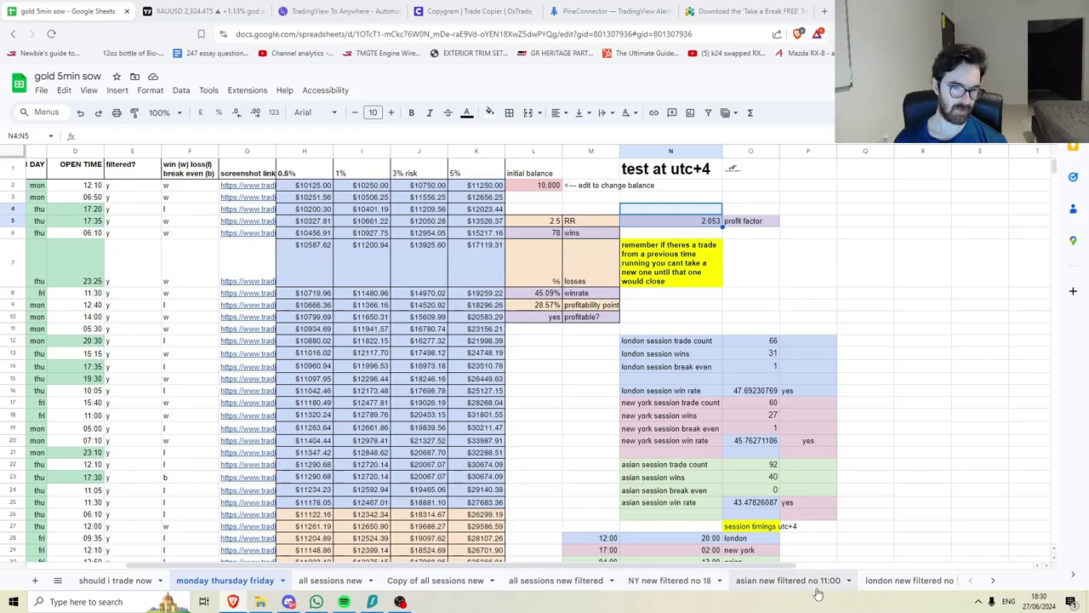
Open the NY new filtered no 18 sheet and check the new york session times in utc+4.
{"action": "left_click", "coordinate": [663, 587]}
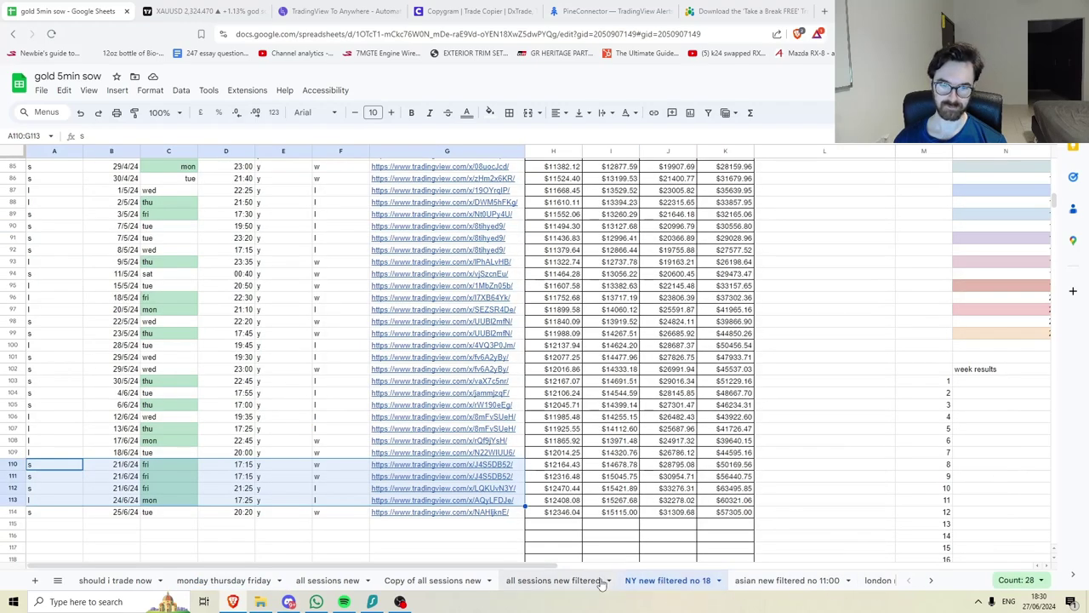
{"action": "left_click_drag", "start_coordinate": [525, 569], "coordinate": [747, 568]}
{"action": "scroll", "coordinate": [591, 475], "scroll_direction": "up", "scroll_amount": 20}
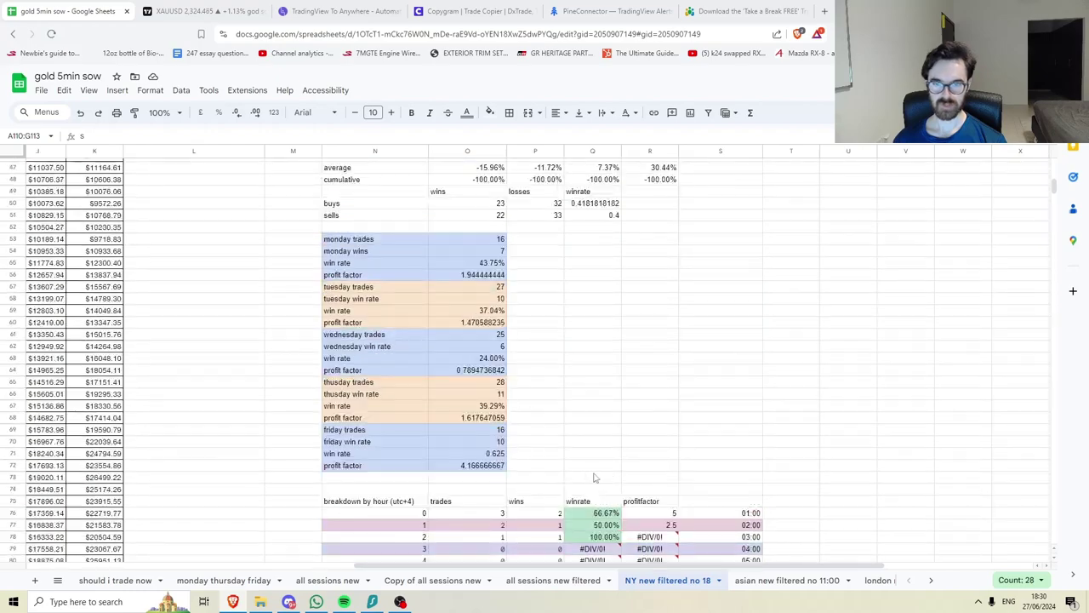
{"action": "left_click_drag", "start_coordinate": [284, 468], "coordinate": [377, 469]}
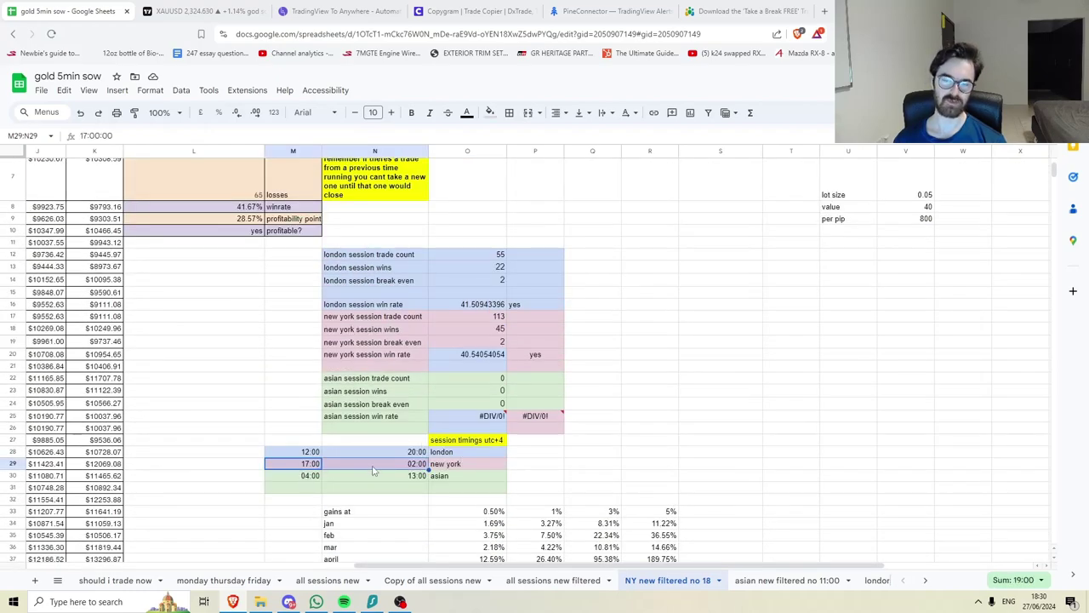
{"action": "left_click", "coordinate": [478, 442]}
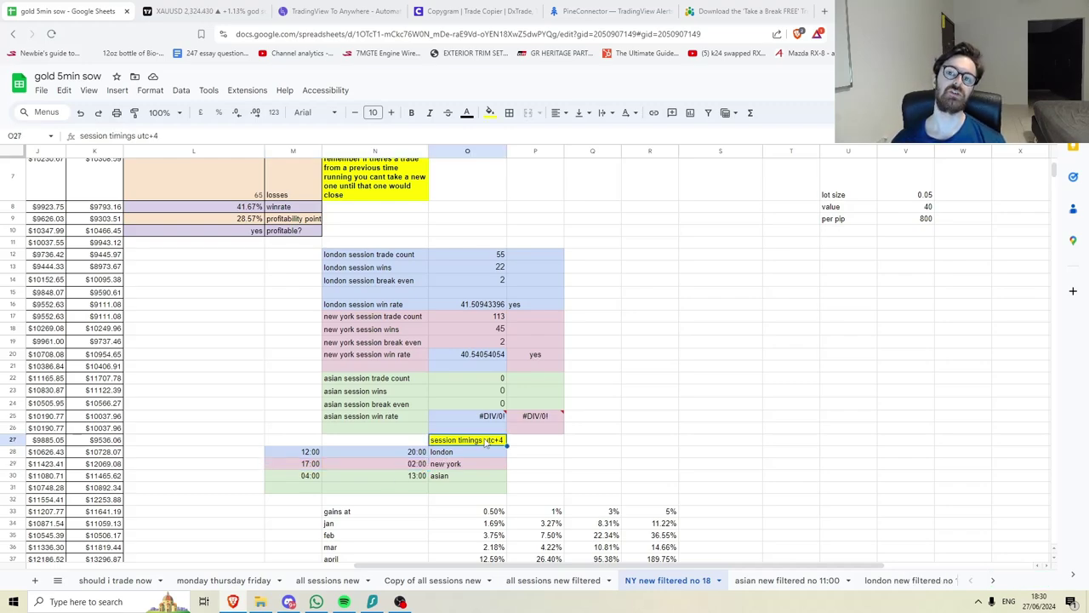
Review the hour 16 row of the hourly breakdown and inspect the hour 18 trade-count formula.
{"action": "scroll", "coordinate": [563, 449], "scroll_direction": "down", "scroll_amount": 3}
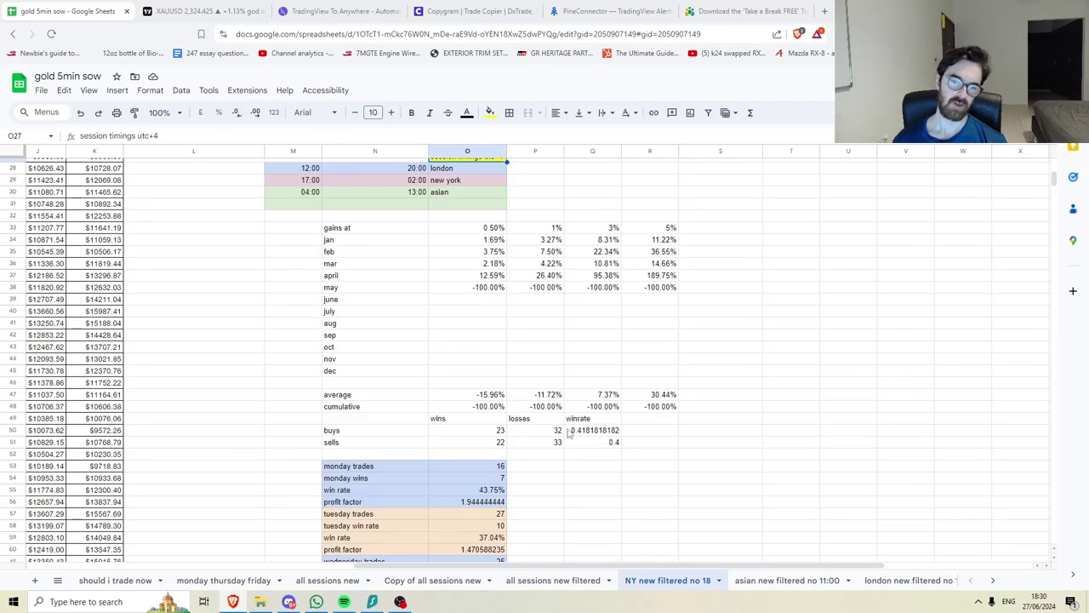
{"action": "scroll", "coordinate": [563, 414], "scroll_direction": "down", "scroll_amount": 3}
{"action": "scroll", "coordinate": [563, 407], "scroll_direction": "down", "scroll_amount": 4}
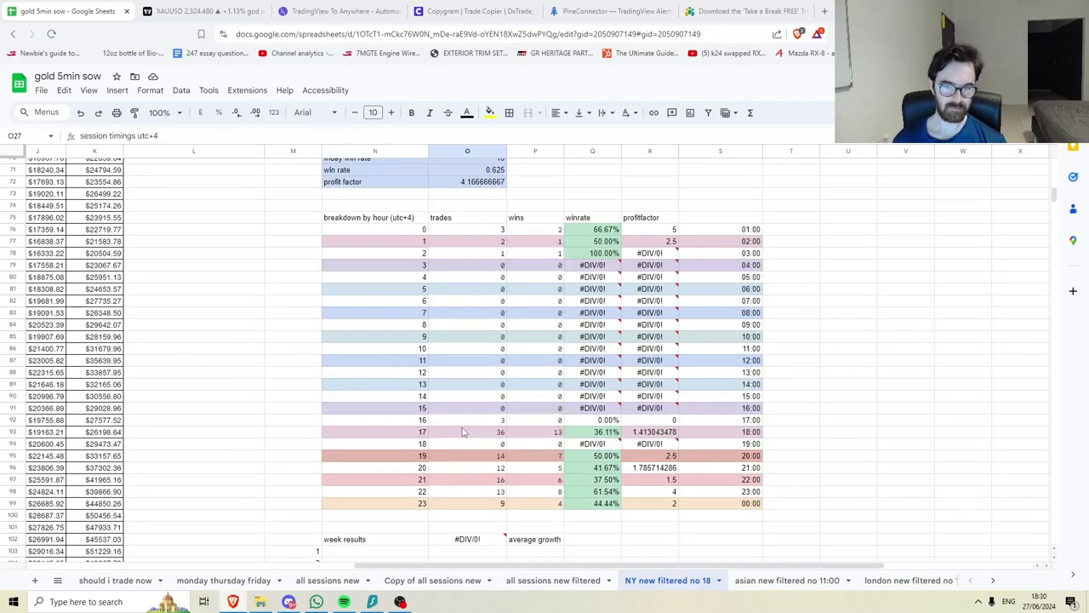
{"action": "left_click_drag", "start_coordinate": [422, 422], "coordinate": [578, 422]}
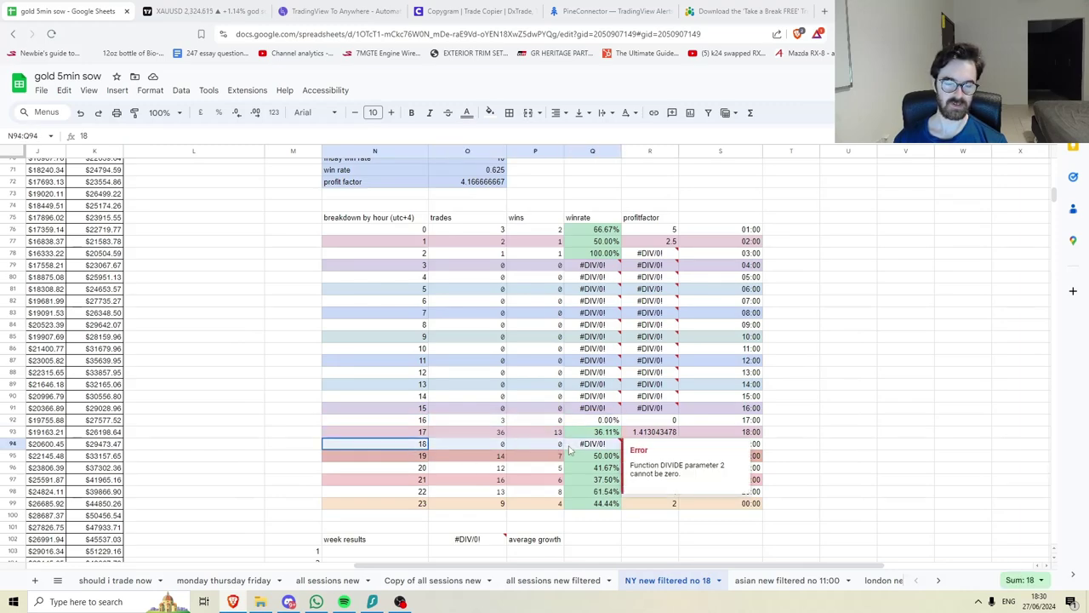
{"action": "left_click", "coordinate": [426, 420]}
{"action": "left_click_drag", "start_coordinate": [434, 421], "coordinate": [595, 421]}
{"action": "scroll", "coordinate": [245, 309], "scroll_direction": "up", "scroll_amount": 20}
{"action": "scroll", "coordinate": [338, 520], "scroll_direction": "down", "scroll_amount": 20}
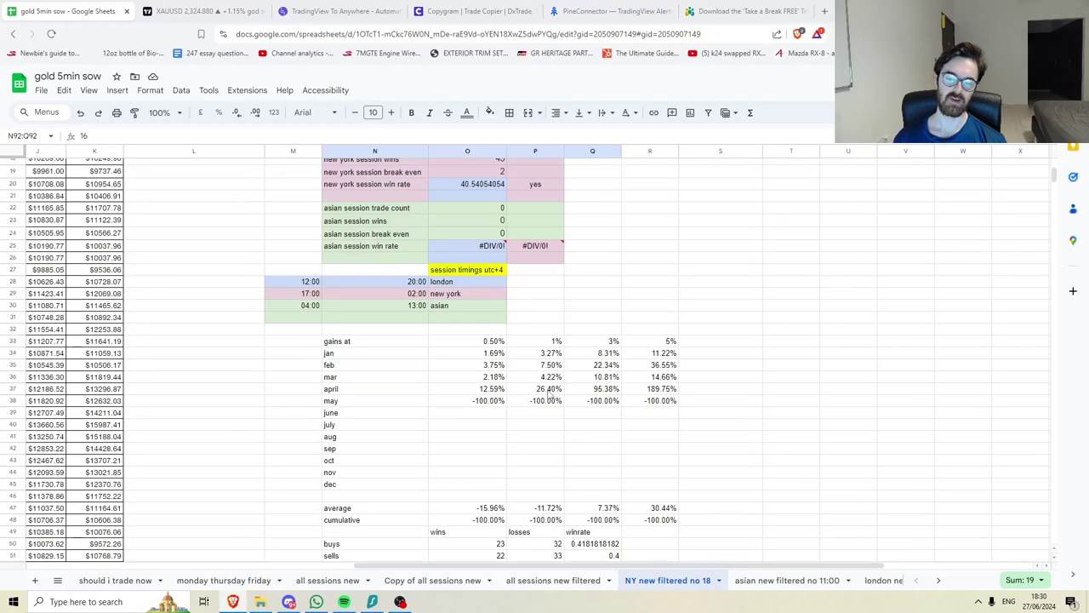
{"action": "left_click_drag", "start_coordinate": [402, 220], "coordinate": [600, 219]}
{"action": "scroll", "coordinate": [725, 370], "scroll_direction": "up", "scroll_amount": 3}
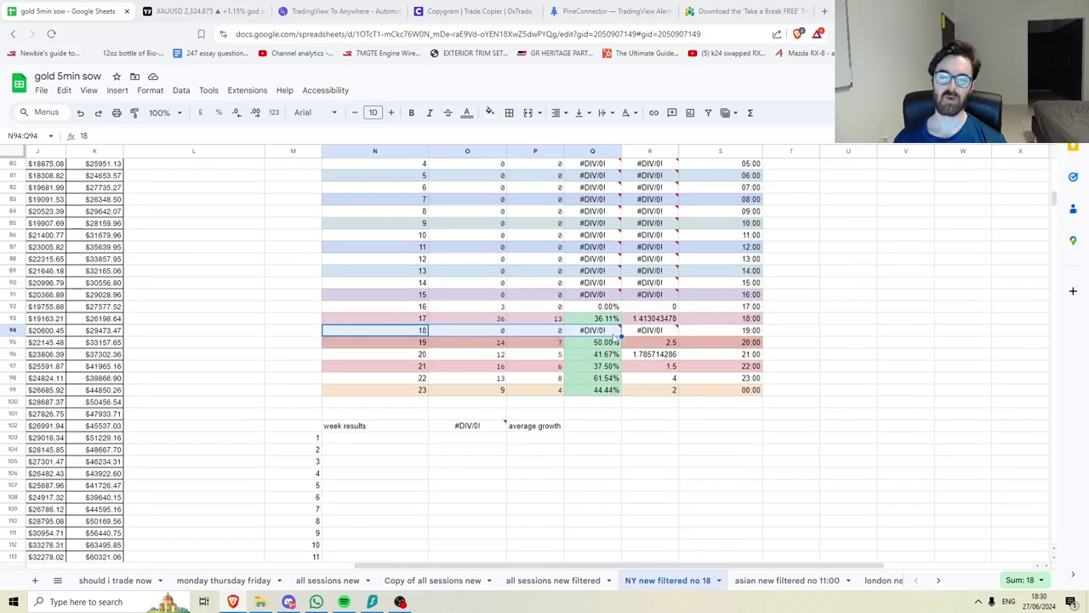
{"action": "mouse_move", "coordinate": [612, 339]}
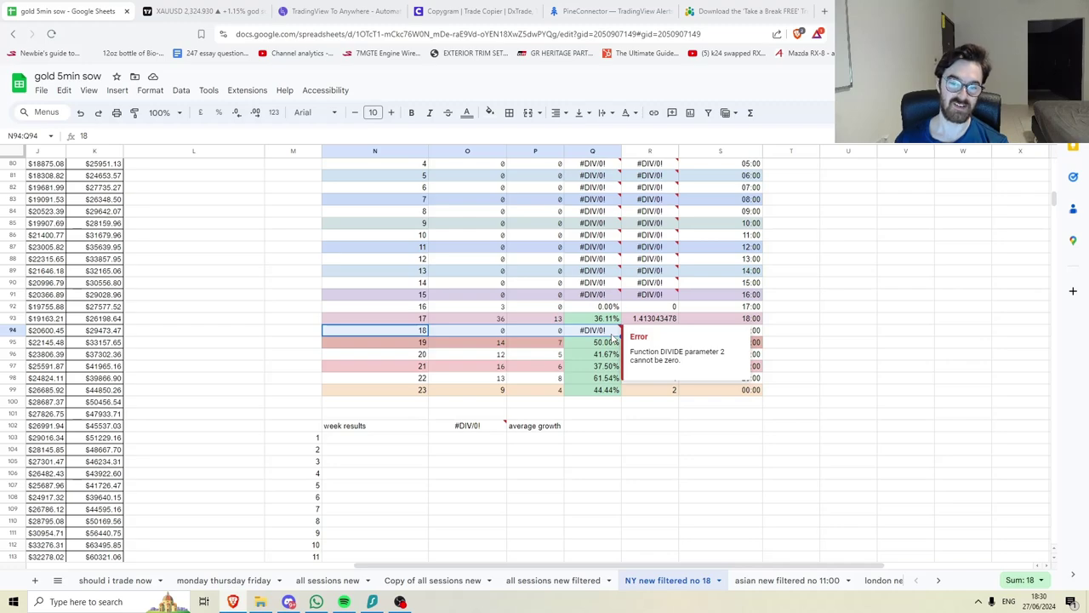
{"action": "left_click", "coordinate": [490, 333]}
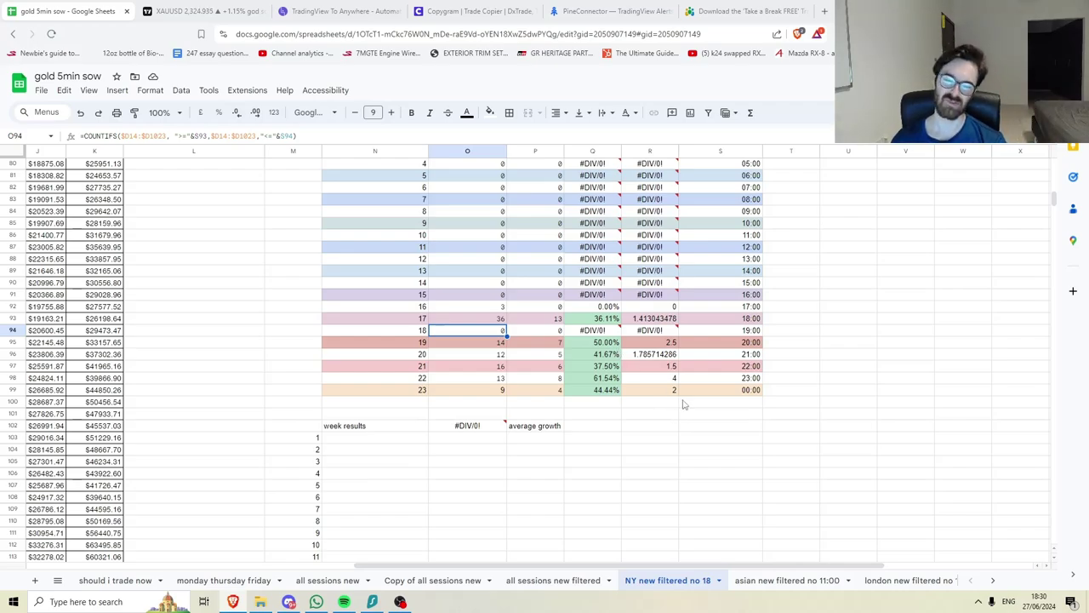
{"action": "left_click", "coordinate": [641, 412]}
Select the trade counts for hours 17 to 23, then hour 17's trades, wins and win rate.
{"action": "scroll", "coordinate": [630, 408], "scroll_direction": "up", "scroll_amount": 8}
{"action": "scroll", "coordinate": [647, 385], "scroll_direction": "down", "scroll_amount": 3}
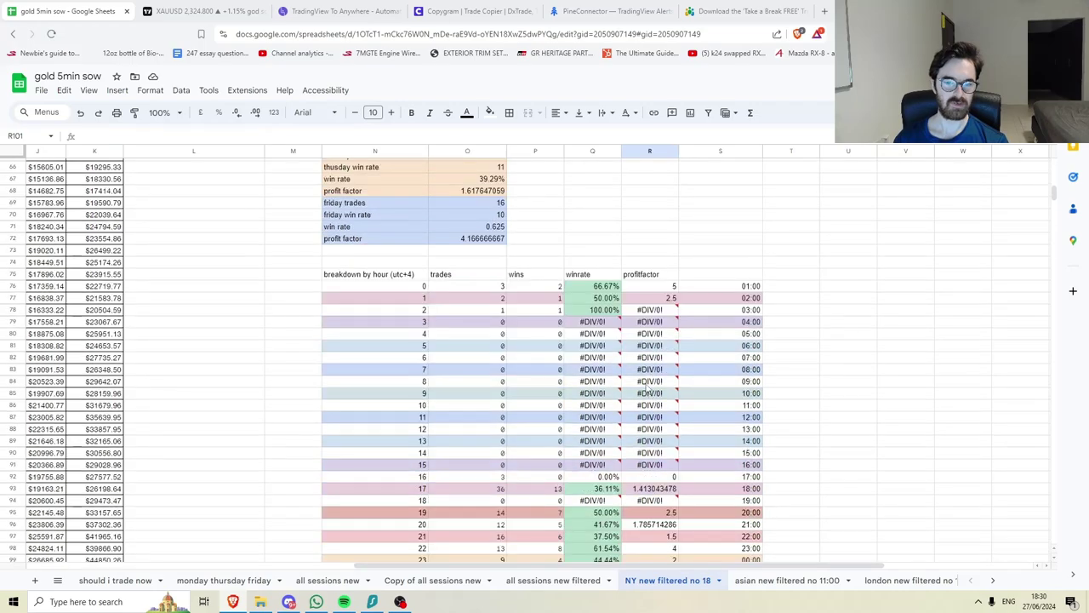
{"action": "left_click_drag", "start_coordinate": [596, 289], "coordinate": [596, 312]}
{"action": "scroll", "coordinate": [579, 383], "scroll_direction": "down", "scroll_amount": 3}
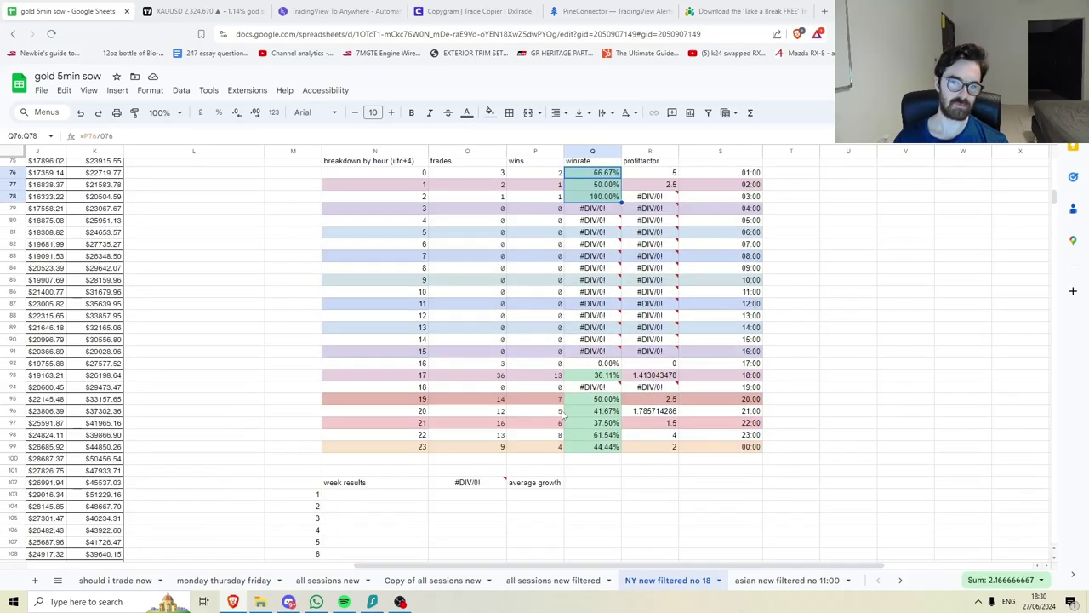
{"action": "left_click_drag", "start_coordinate": [480, 378], "coordinate": [481, 447]}
{"action": "left_click", "coordinate": [905, 411]}
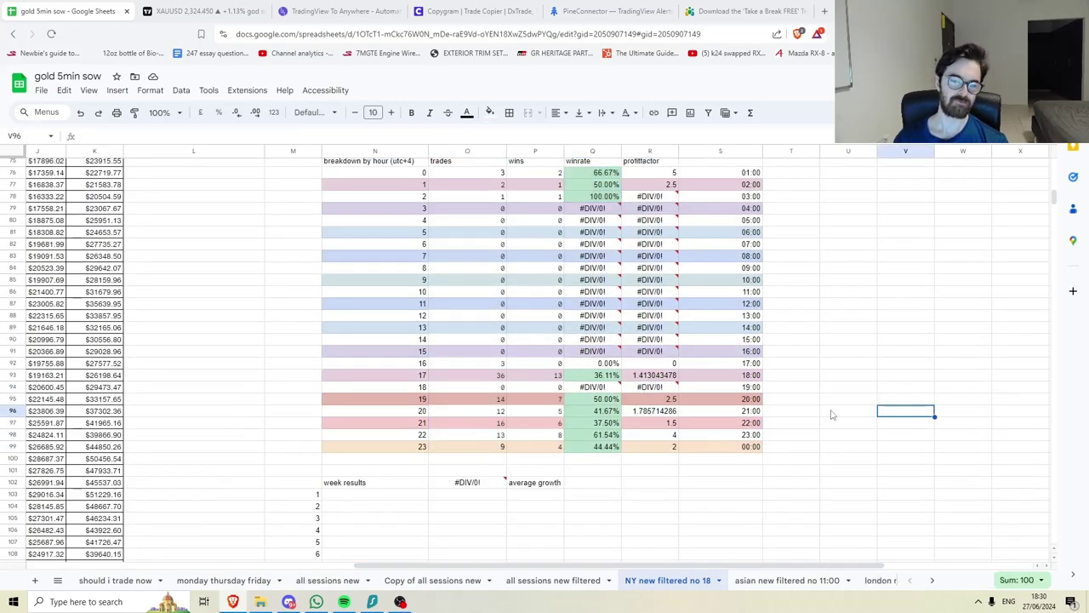
{"action": "left_click_drag", "start_coordinate": [472, 380], "coordinate": [596, 376]}
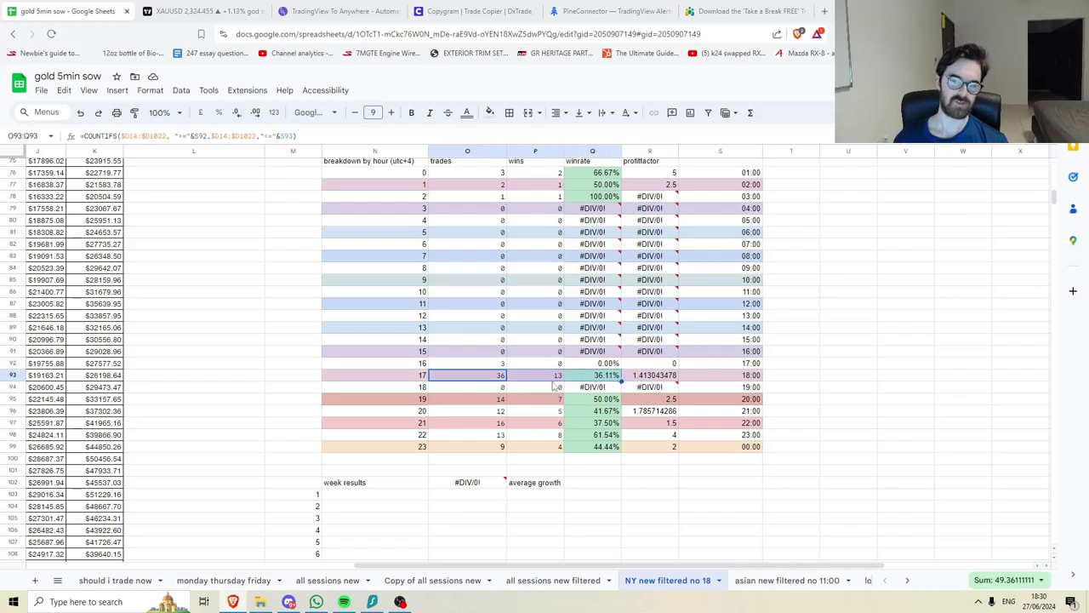
Check how the profitability point is calculated and review the hour 18 row.
{"action": "scroll", "coordinate": [843, 374], "scroll_direction": "up", "scroll_amount": 20}
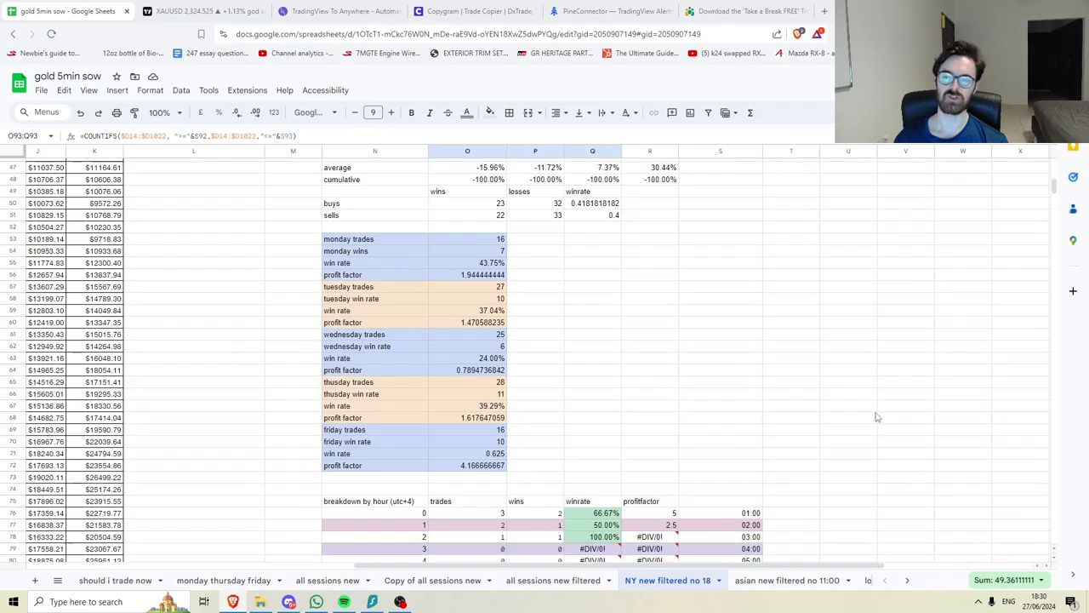
{"action": "left_click", "coordinate": [218, 334]}
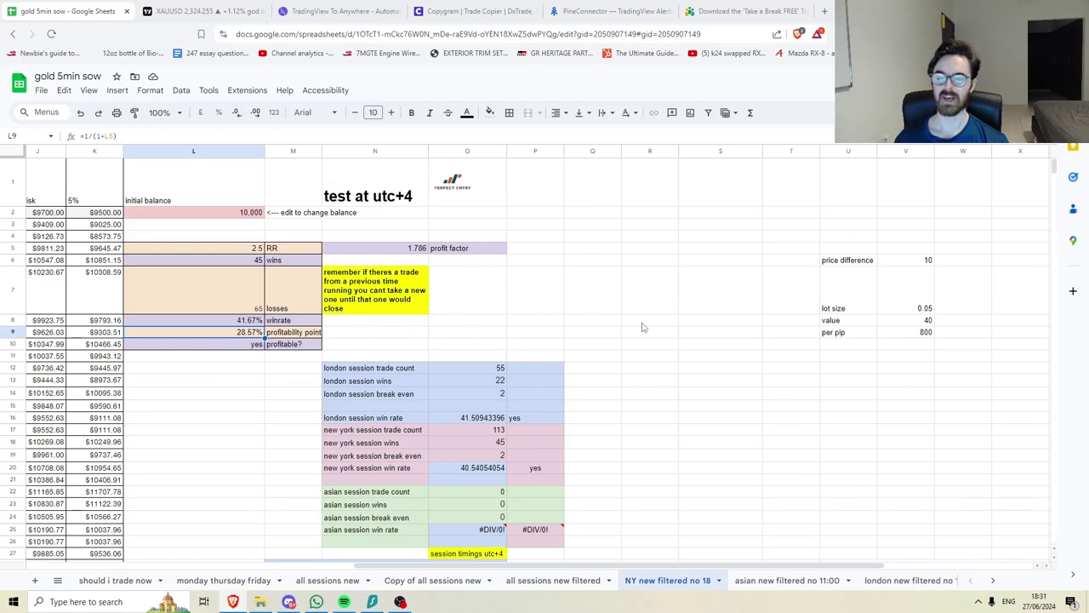
{"action": "scroll", "coordinate": [641, 322], "scroll_direction": "down", "scroll_amount": 20}
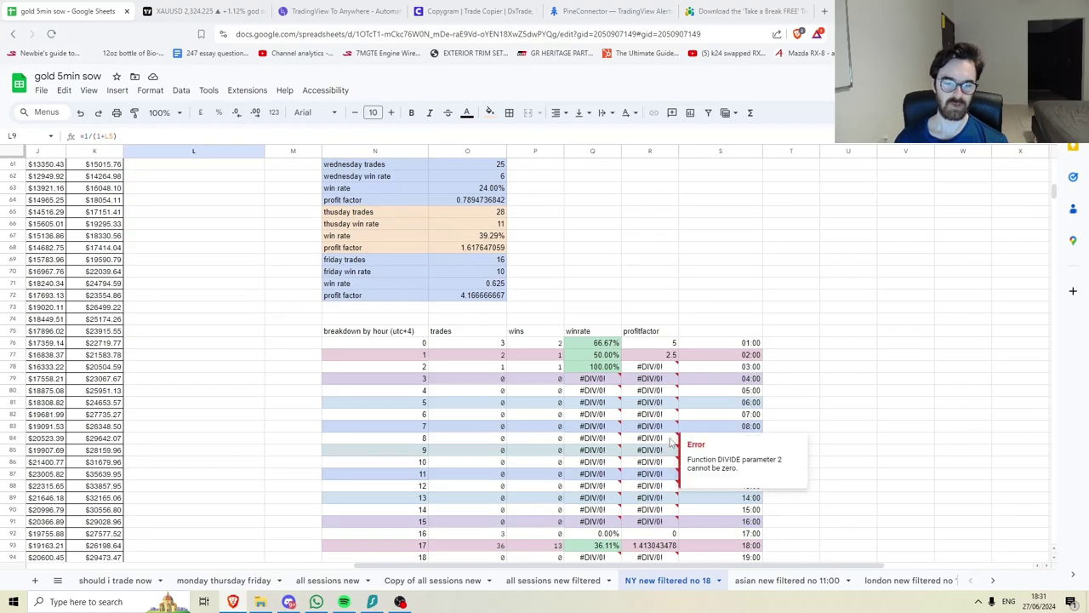
{"action": "left_click_drag", "start_coordinate": [407, 332], "coordinate": [715, 335]}
{"action": "left_click", "coordinate": [875, 330]}
{"action": "left_click", "coordinate": [787, 579]}
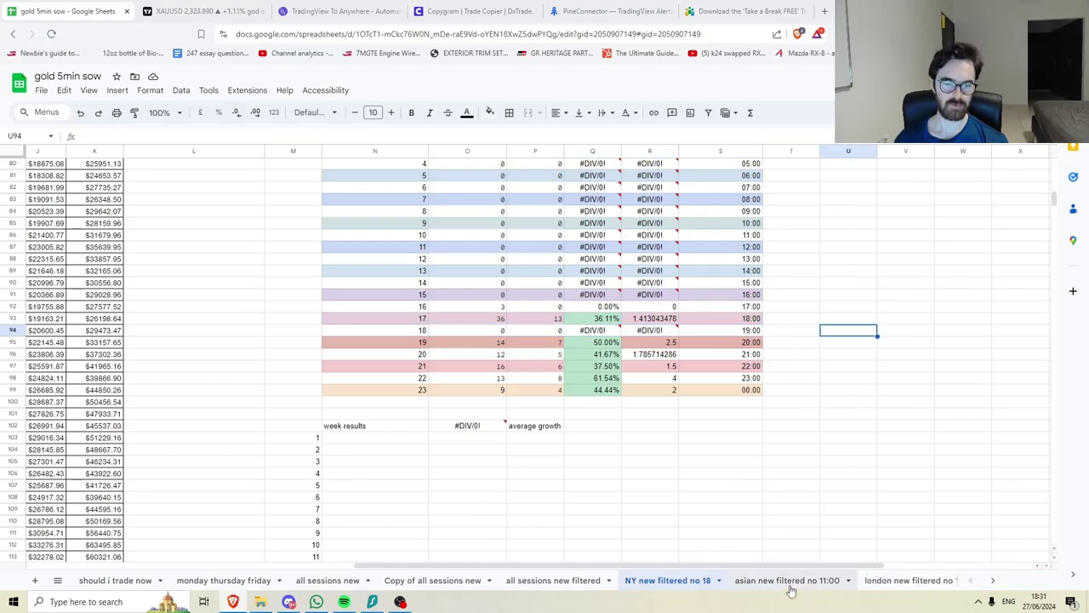
{"action": "scroll", "coordinate": [634, 545], "scroll_direction": "right", "scroll_amount": 5}
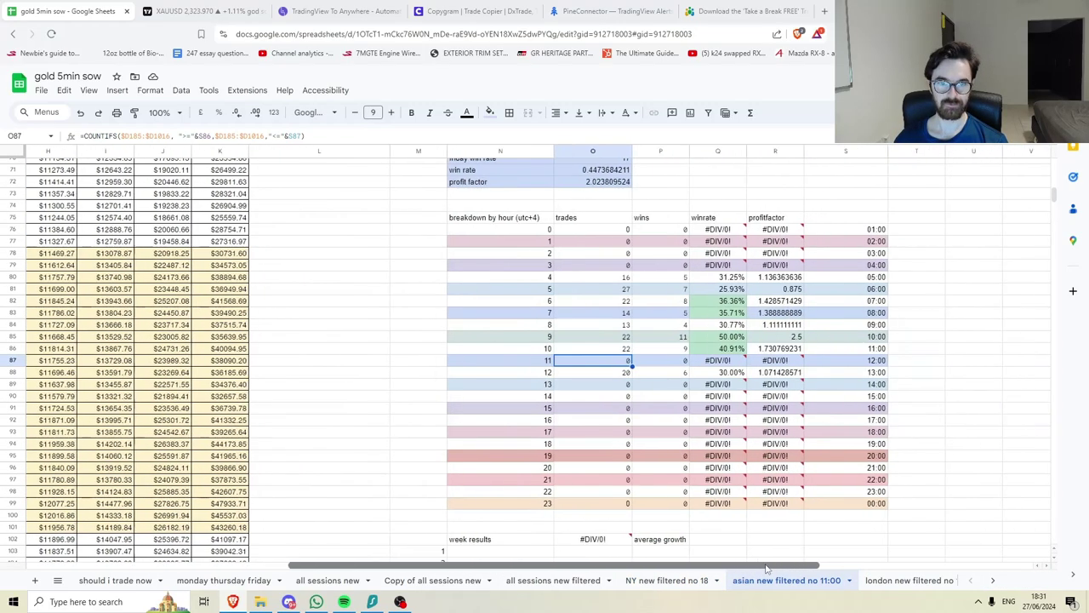
{"action": "scroll", "coordinate": [707, 423], "scroll_direction": "up", "scroll_amount": 16}
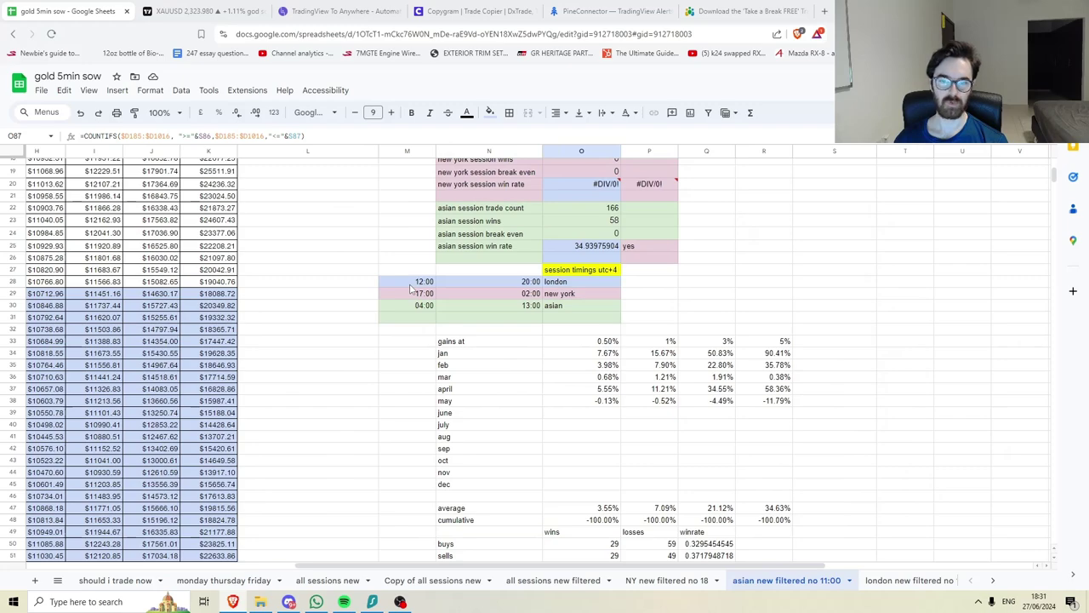
{"action": "left_click", "coordinate": [523, 309]}
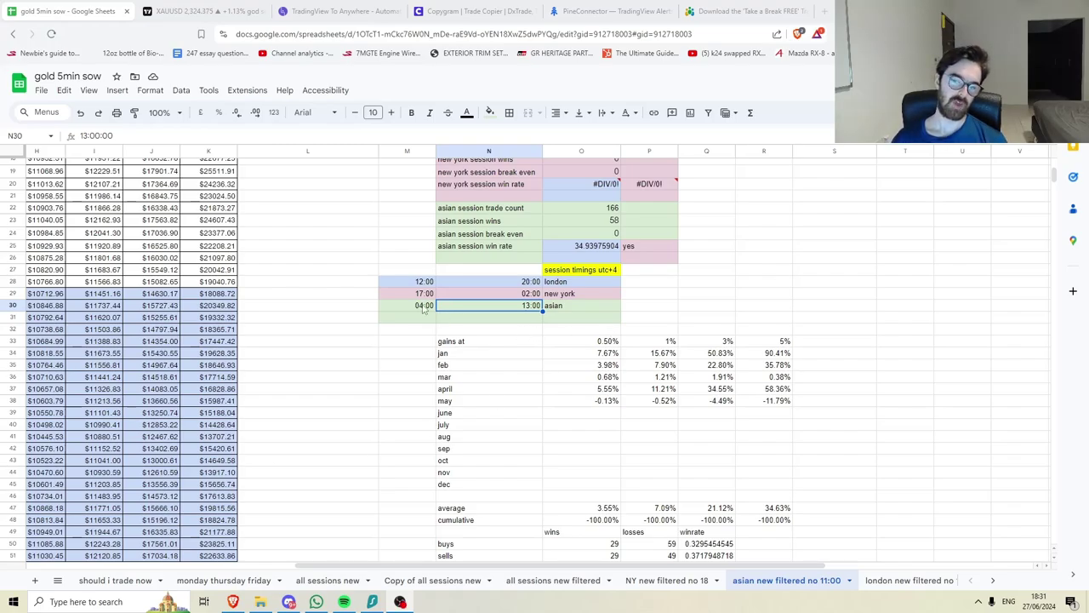
{"action": "scroll", "coordinate": [687, 291], "scroll_direction": "down", "scroll_amount": 15}
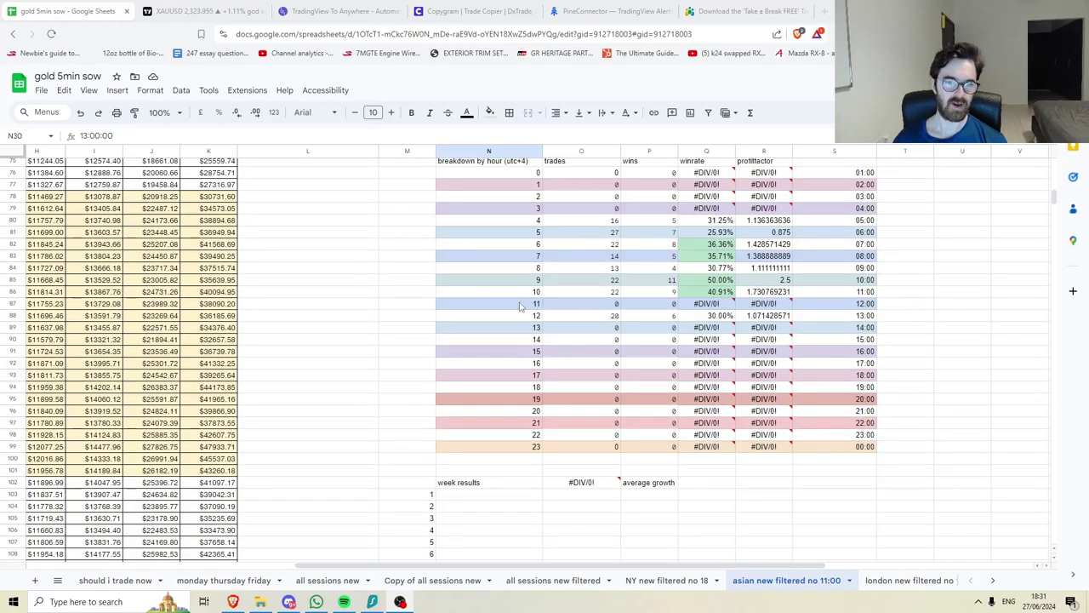
{"action": "left_click_drag", "start_coordinate": [521, 306], "coordinate": [934, 305]}
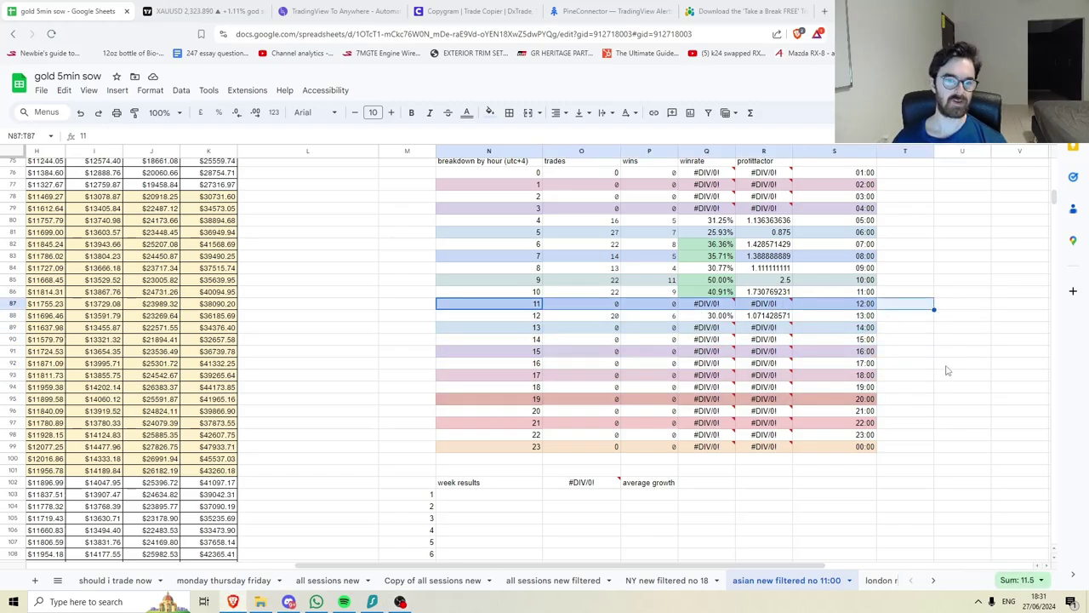
{"action": "scroll", "coordinate": [947, 371], "scroll_direction": "up", "scroll_amount": 1}
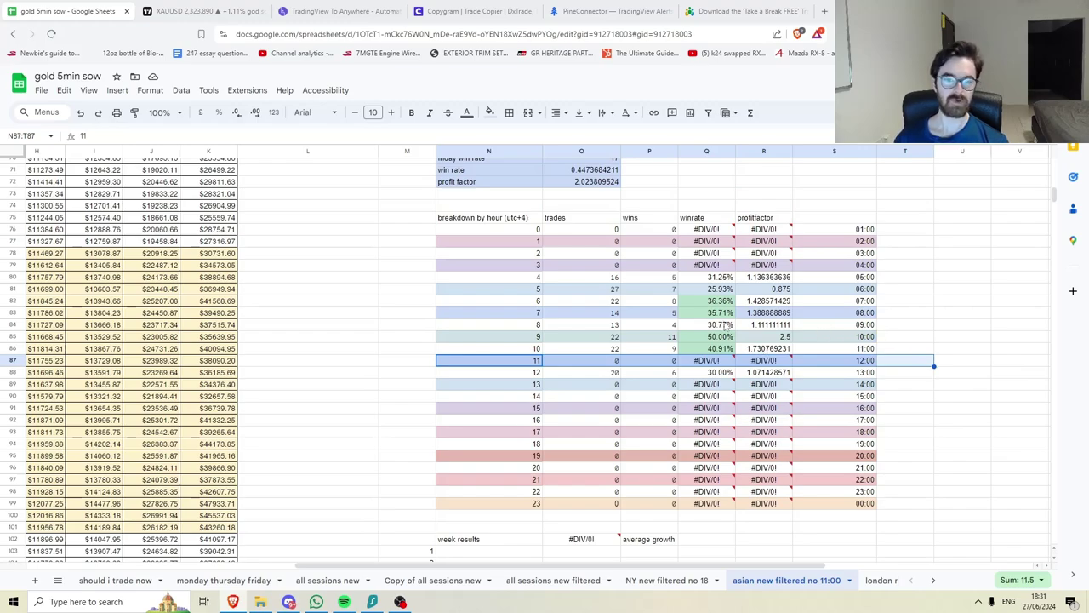
{"action": "left_click_drag", "start_coordinate": [579, 292], "coordinate": [724, 290]}
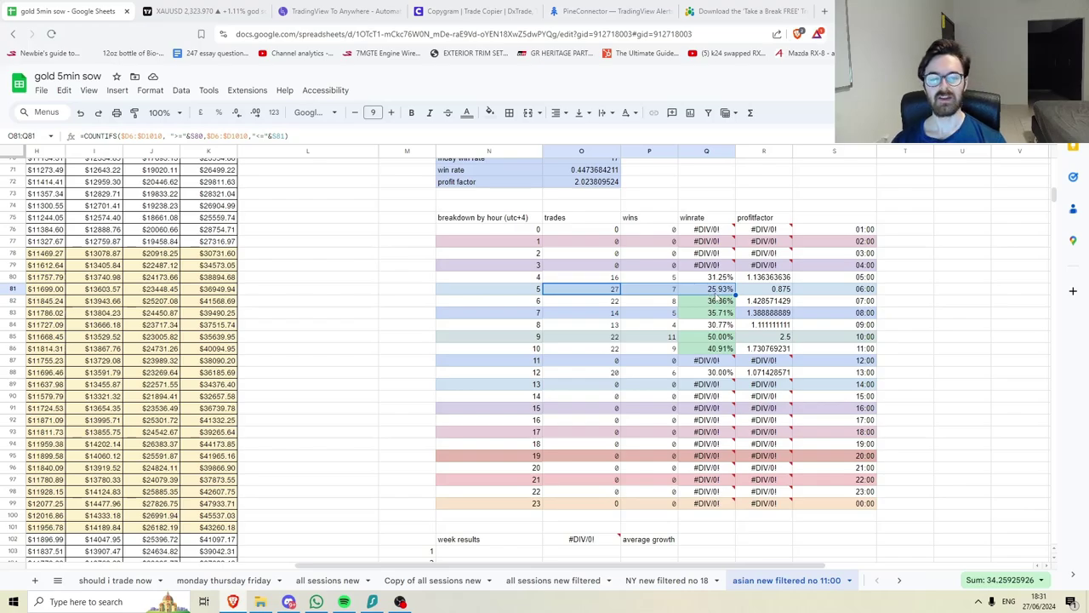
{"action": "scroll", "coordinate": [412, 338], "scroll_direction": "up", "scroll_amount": 10}
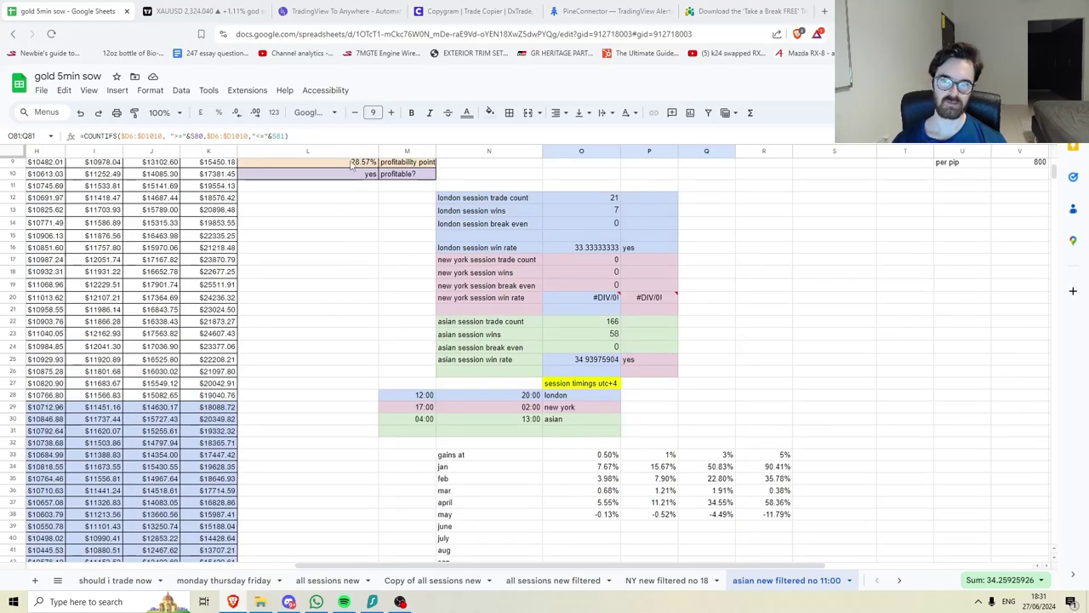
{"action": "scroll", "coordinate": [664, 406], "scroll_direction": "down", "scroll_amount": 9}
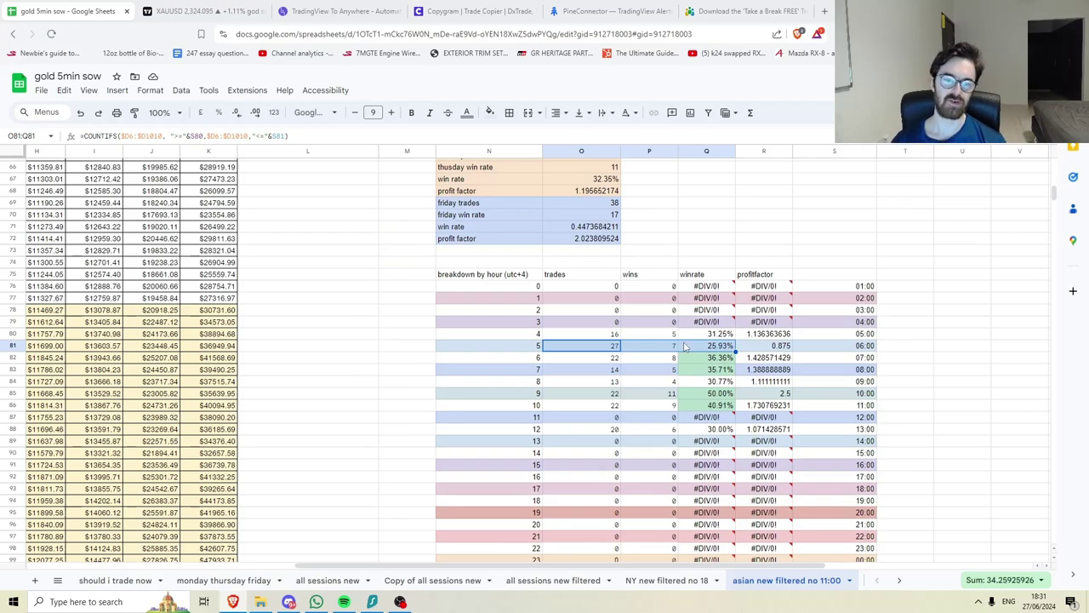
{"action": "scroll", "coordinate": [752, 415], "scroll_direction": "down", "scroll_amount": 1}
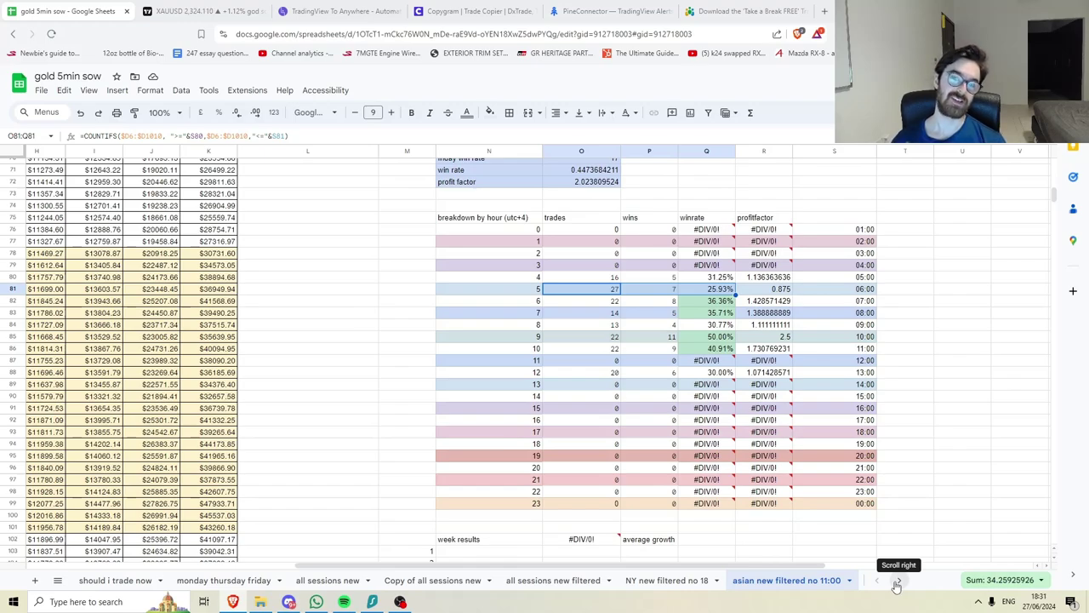
Open the london new filtered no 16 or 18 sheet and check the london session end time.
{"action": "left_click", "coordinate": [896, 584]}
{"action": "left_click", "coordinate": [670, 580]}
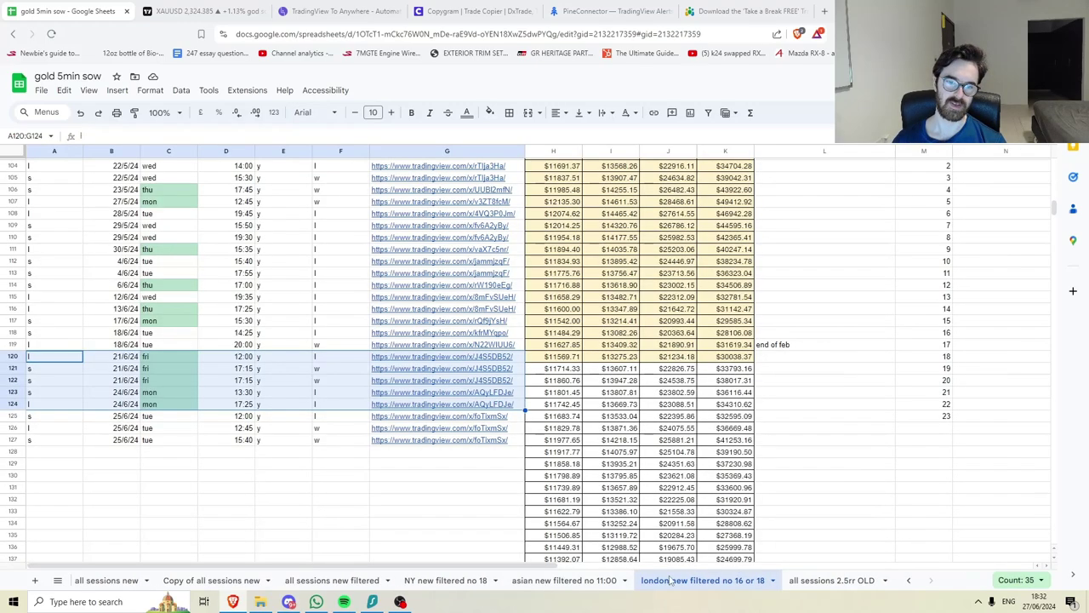
{"action": "scroll", "coordinate": [617, 510], "scroll_direction": "right", "scroll_amount": 5}
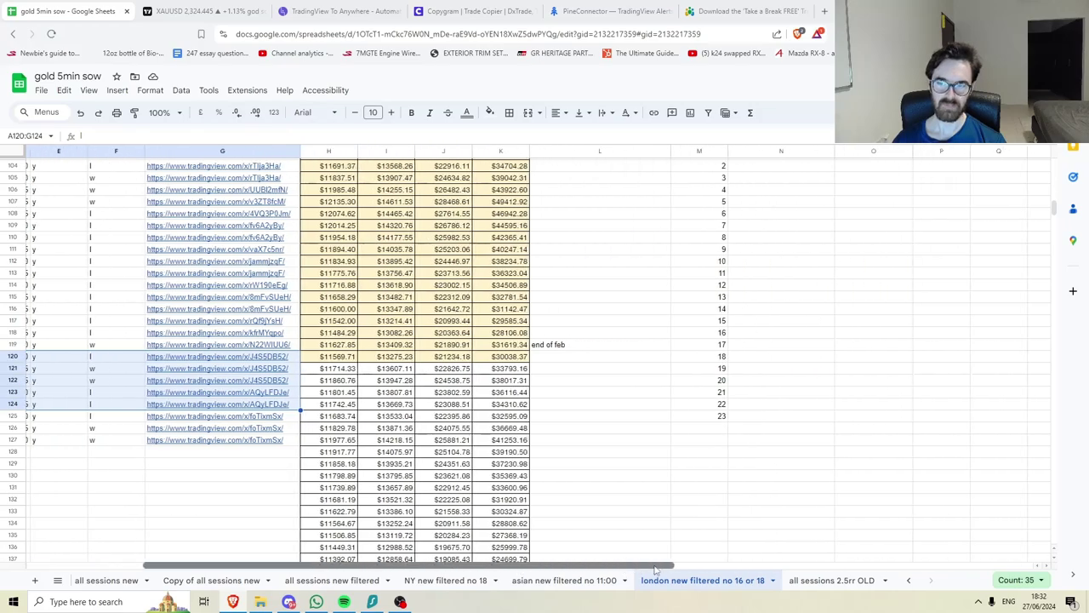
{"action": "left_click", "coordinate": [698, 487]}
{"action": "scroll", "coordinate": [698, 485], "scroll_direction": "up", "scroll_amount": 20}
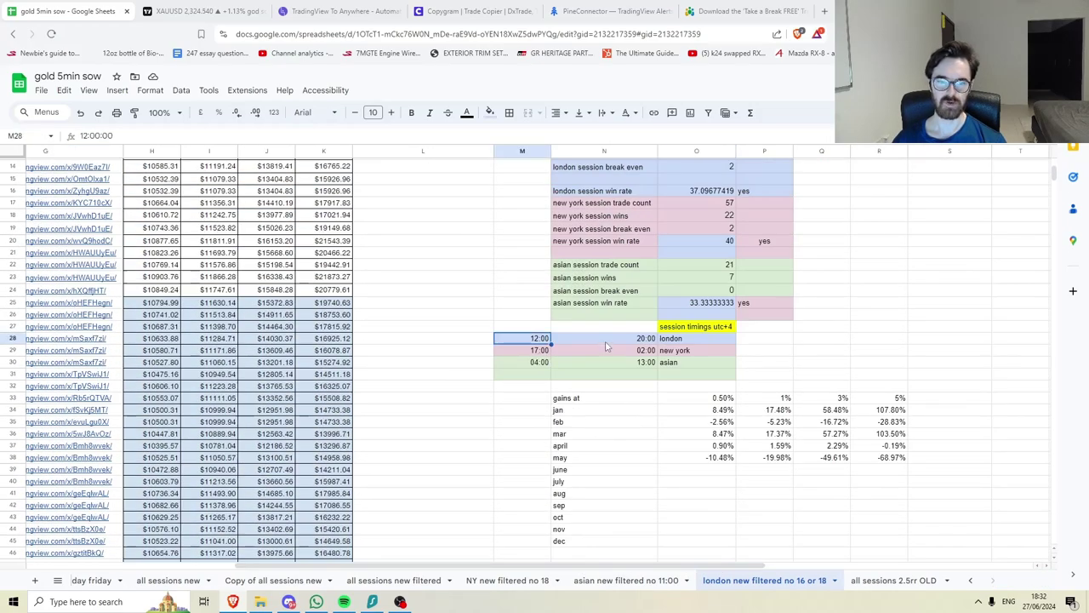
{"action": "left_click", "coordinate": [606, 344]}
Compare the hour 16 and hour 18 rows and inspect the formula counting hour 16 wins.
{"action": "scroll", "coordinate": [467, 336], "scroll_direction": "right", "scroll_amount": 4}
{"action": "scroll", "coordinate": [510, 345], "scroll_direction": "down", "scroll_amount": 20}
{"action": "left_click", "coordinate": [902, 318]}
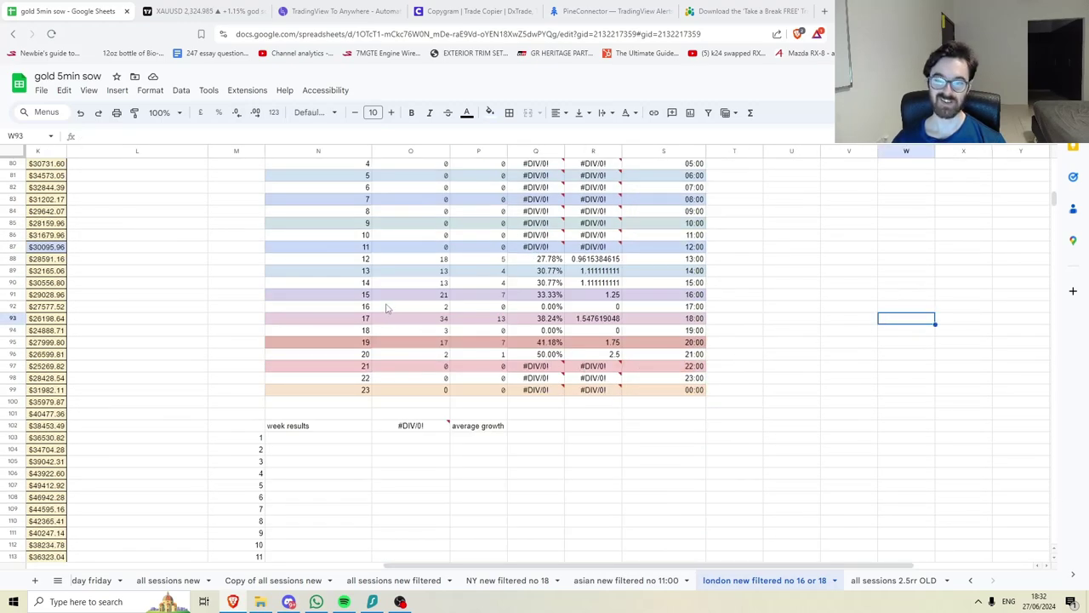
{"action": "left_click_drag", "start_coordinate": [383, 308], "coordinate": [672, 313]}
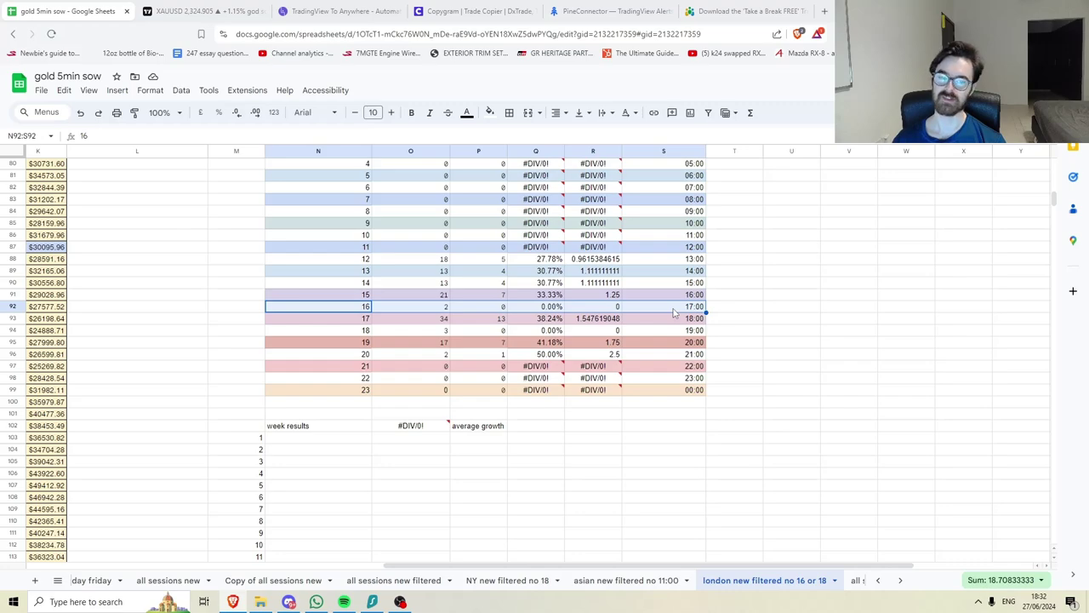
{"action": "left_click_drag", "start_coordinate": [348, 331], "coordinate": [672, 332]}
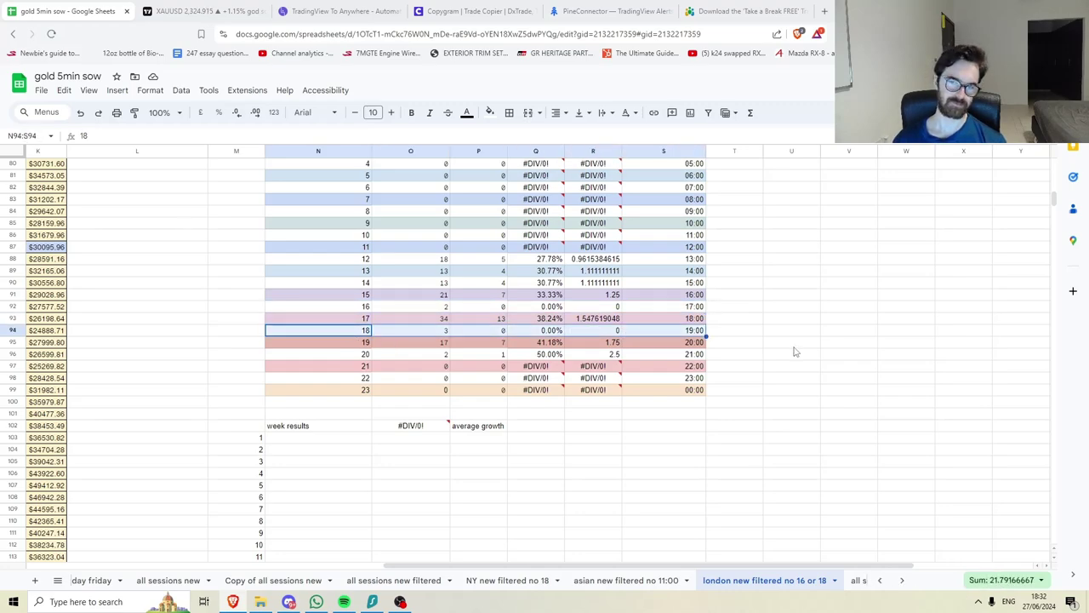
{"action": "left_click", "coordinate": [478, 307]}
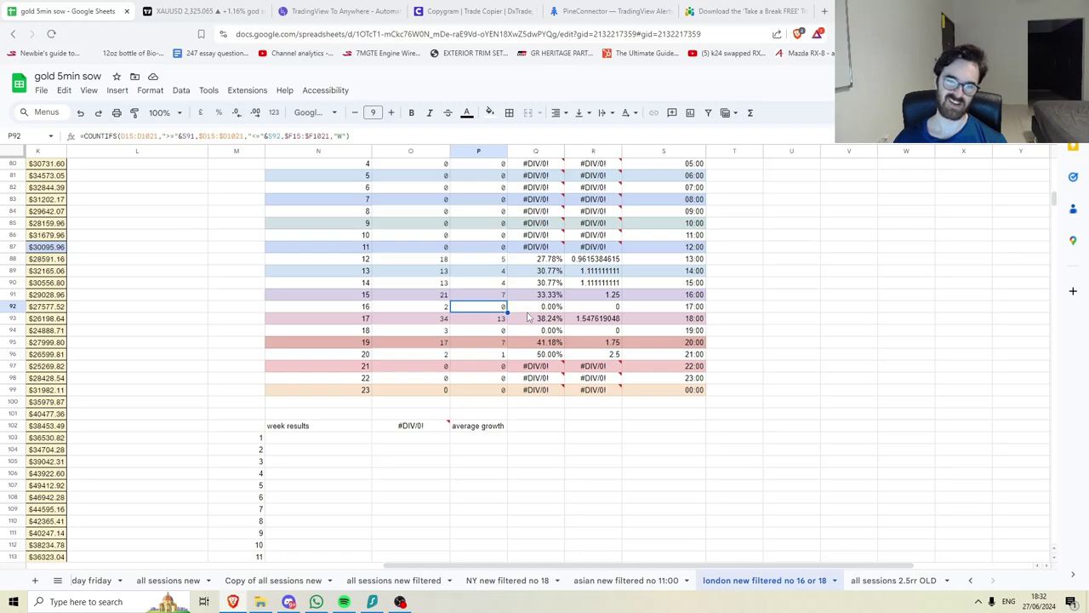
{"action": "left_click_drag", "start_coordinate": [364, 330], "coordinate": [602, 336]}
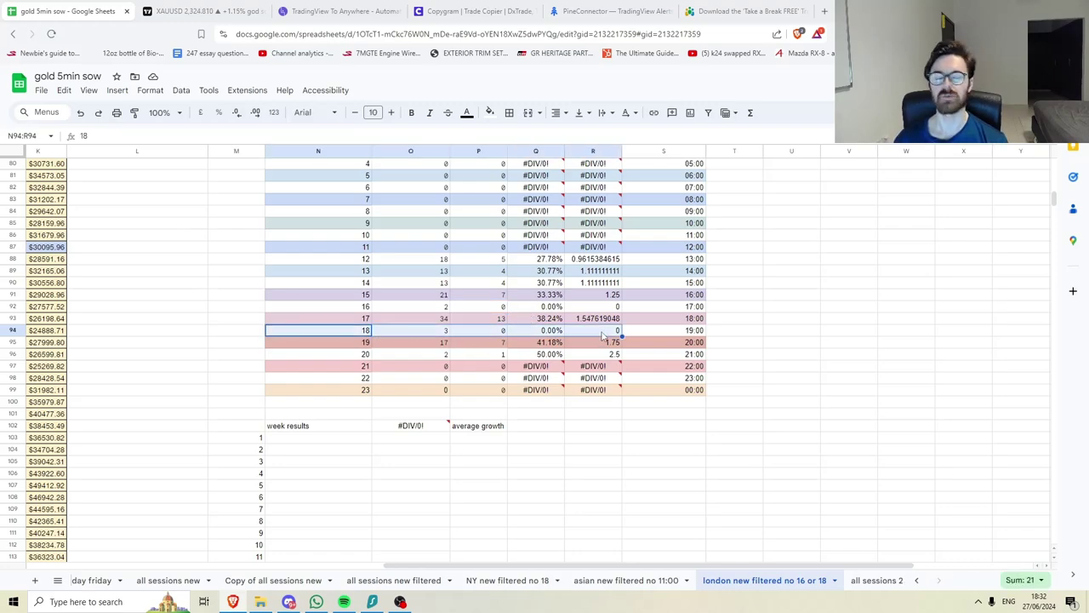
Review the asian new filtered no 11:00 summary: 166 trades, 58 wins, 34.94% winrate, 1.343 PF.
{"action": "left_click_drag", "start_coordinate": [706, 567], "coordinate": [630, 567]}
{"action": "scroll", "coordinate": [715, 407], "scroll_direction": "up", "scroll_amount": 15}
{"action": "scroll", "coordinate": [715, 406], "scroll_direction": "up", "scroll_amount": 2}
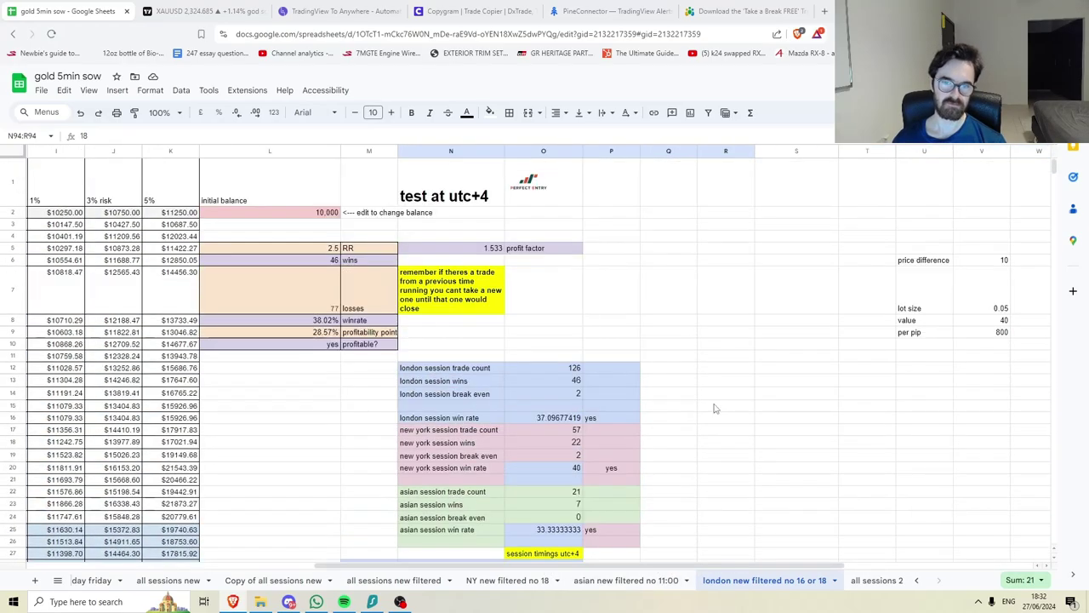
{"action": "left_click", "coordinate": [604, 583]}
{"action": "scroll", "coordinate": [545, 510], "scroll_direction": "up", "scroll_amount": 15}
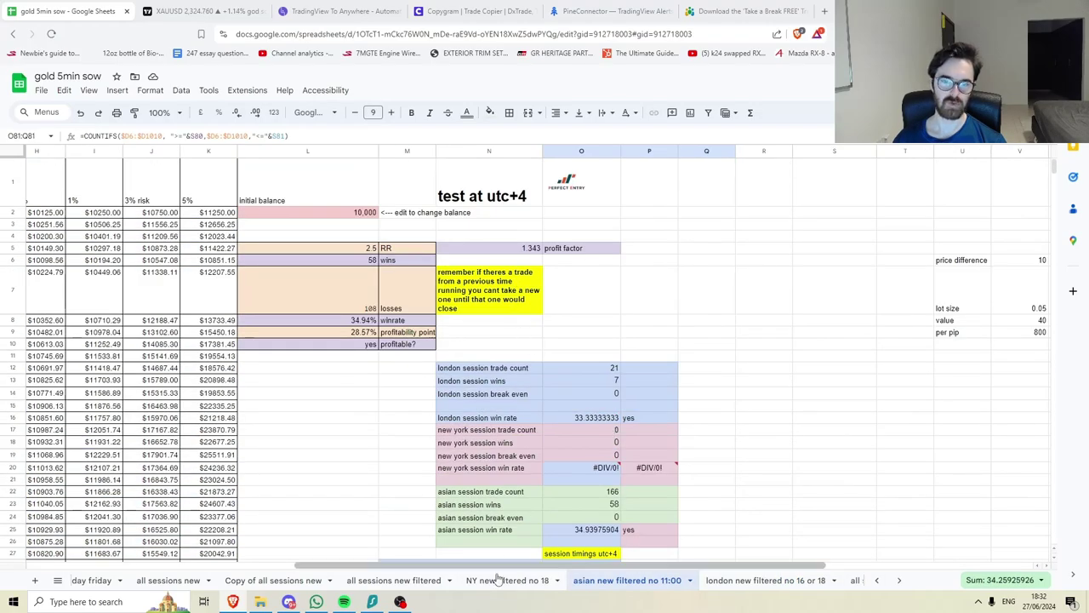
{"action": "left_click", "coordinate": [498, 579]}
{"action": "scroll", "coordinate": [649, 482], "scroll_direction": "up", "scroll_amount": 15}
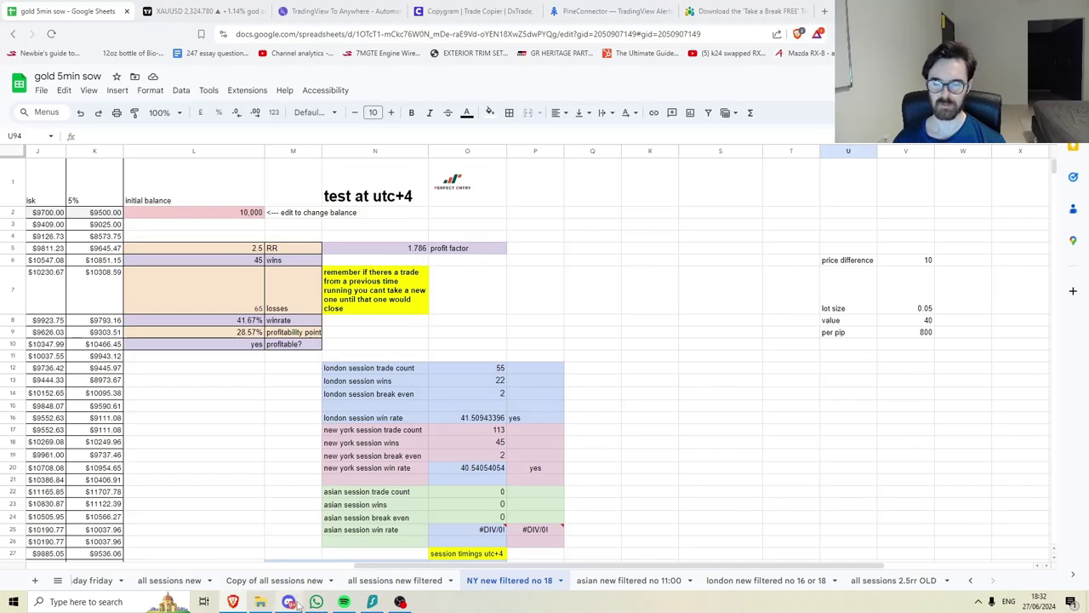
{"action": "scroll", "coordinate": [666, 417], "scroll_direction": "down", "scroll_amount": 15}
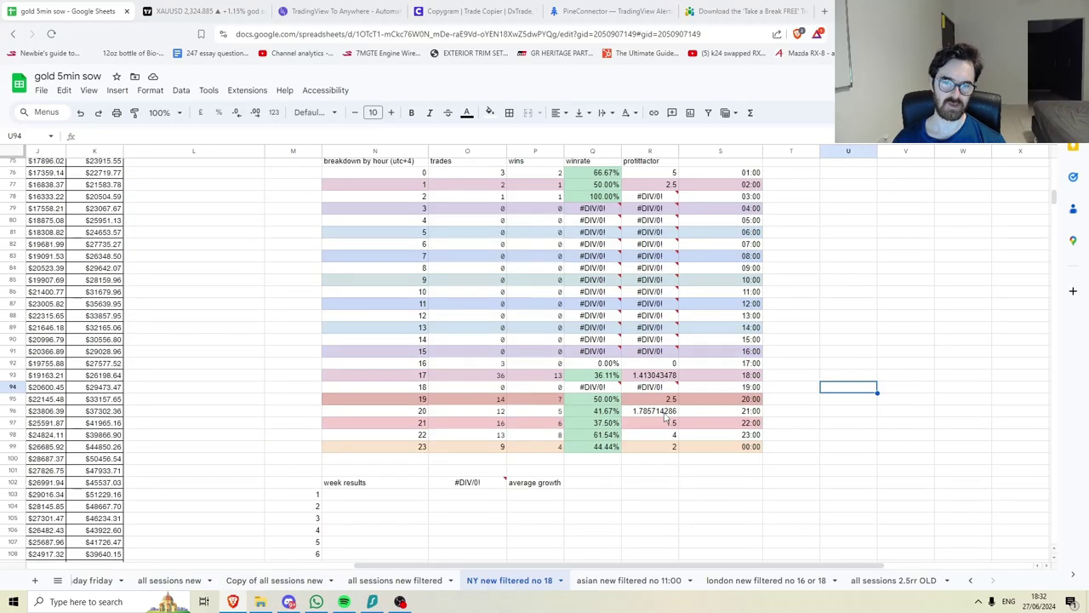
{"action": "left_click", "coordinate": [629, 585]}
{"action": "scroll", "coordinate": [649, 312], "scroll_direction": "down", "scroll_amount": 15}
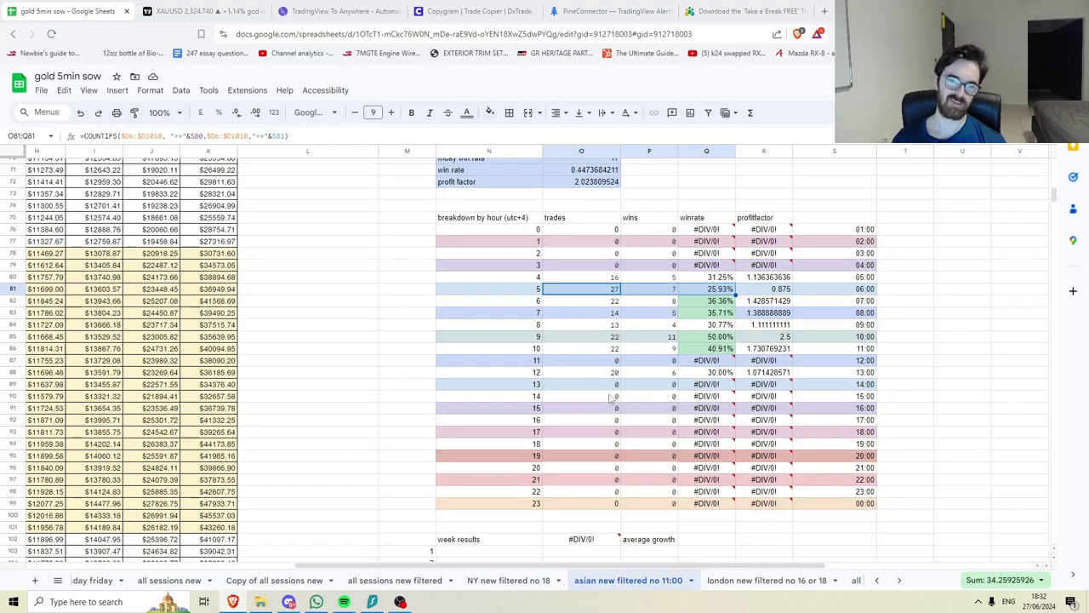
{"action": "scroll", "coordinate": [596, 345], "scroll_direction": "up", "scroll_amount": 15}
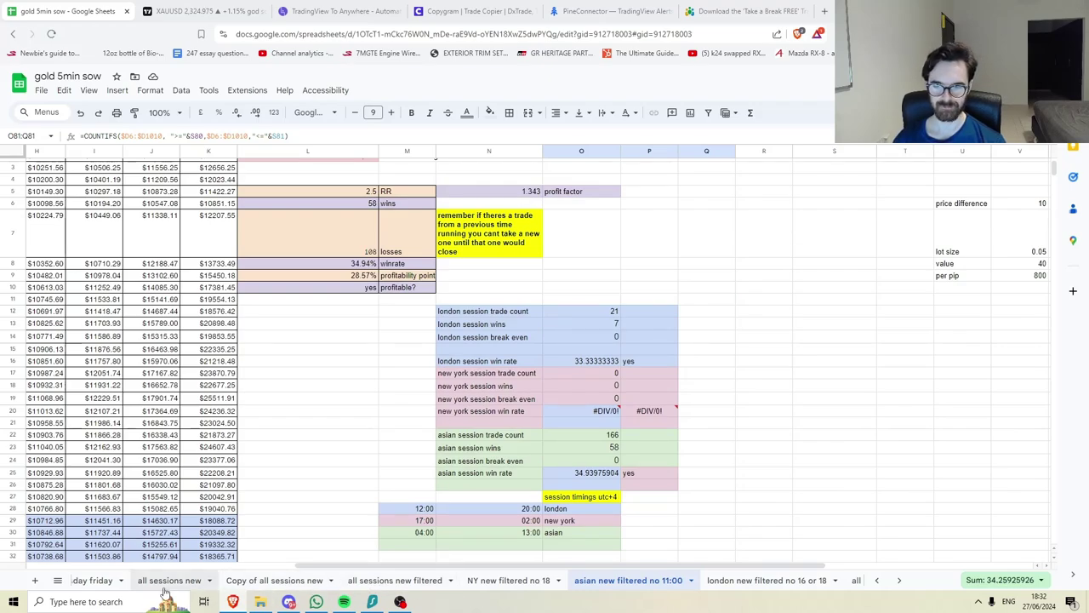
Go to the should i trade now sheet and sum Monday's and Thursday's session scores.
{"action": "left_click", "coordinate": [93, 579]}
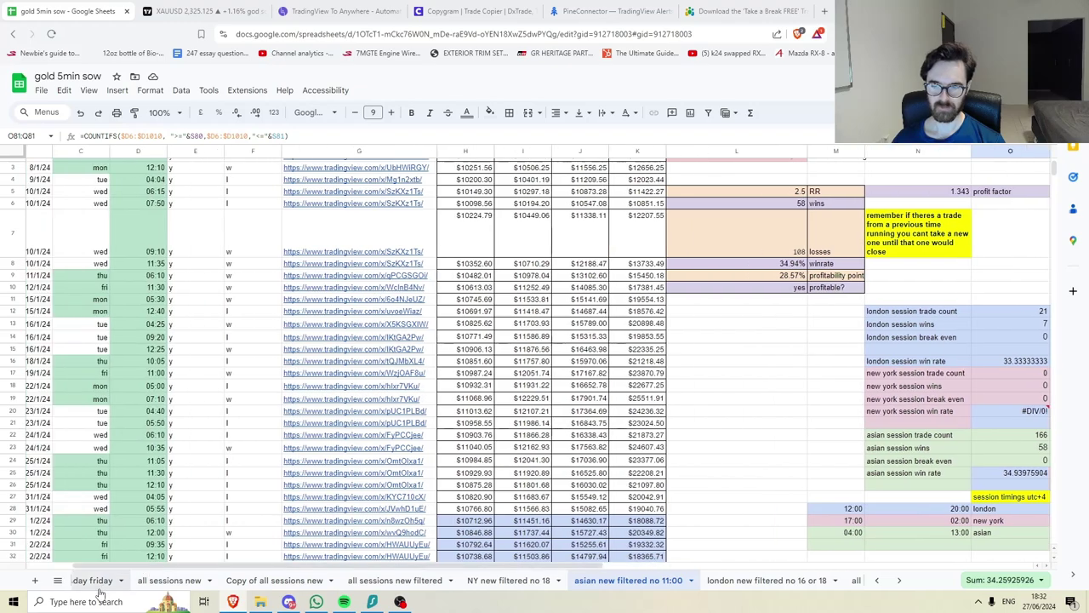
{"action": "scroll", "coordinate": [181, 568], "scroll_direction": "left", "scroll_amount": 3}
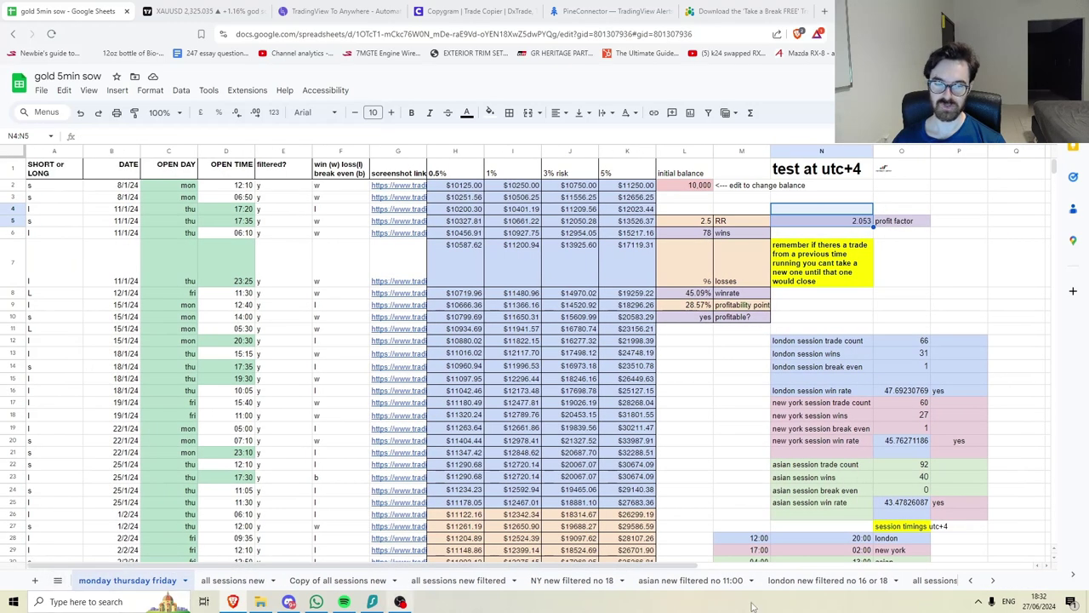
{"action": "left_click", "coordinate": [971, 581]}
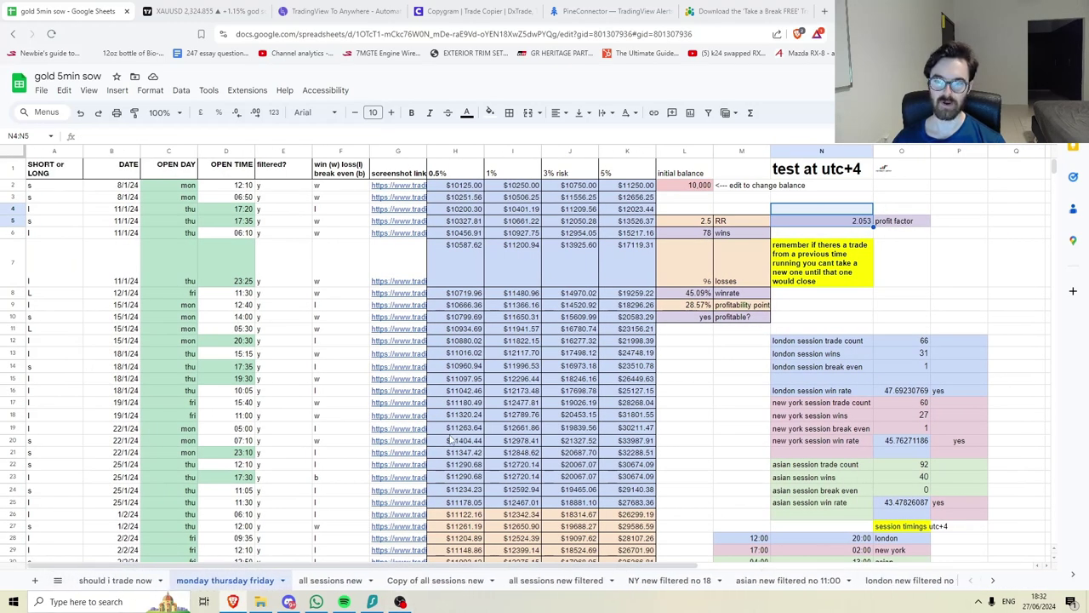
{"action": "left_click", "coordinate": [106, 579]}
{"action": "left_click_drag", "start_coordinate": [174, 176], "coordinate": [177, 202]}
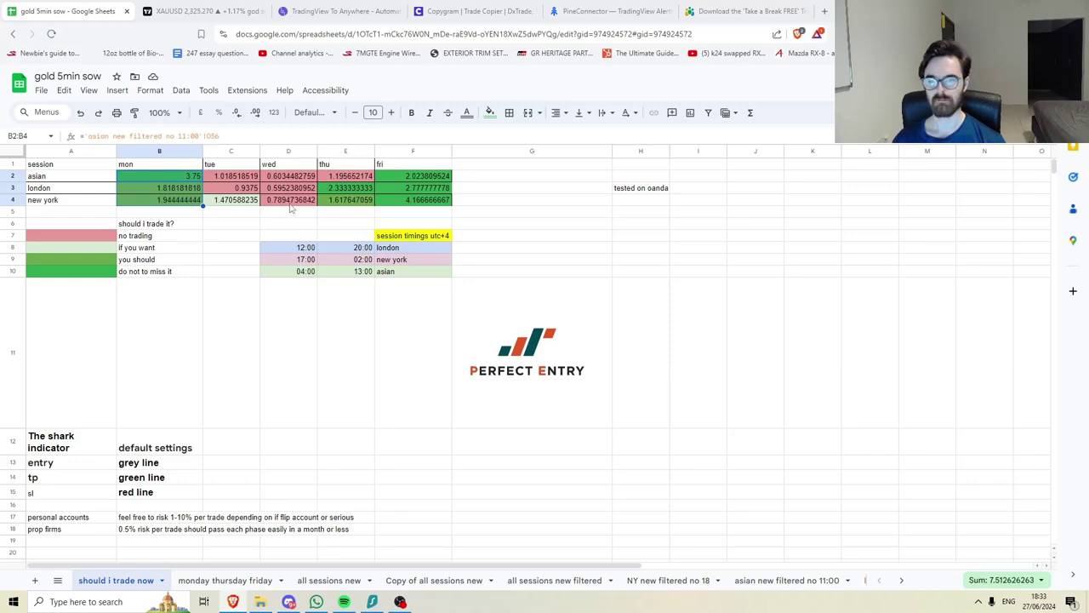
{"action": "left_click_drag", "start_coordinate": [336, 177], "coordinate": [342, 201]}
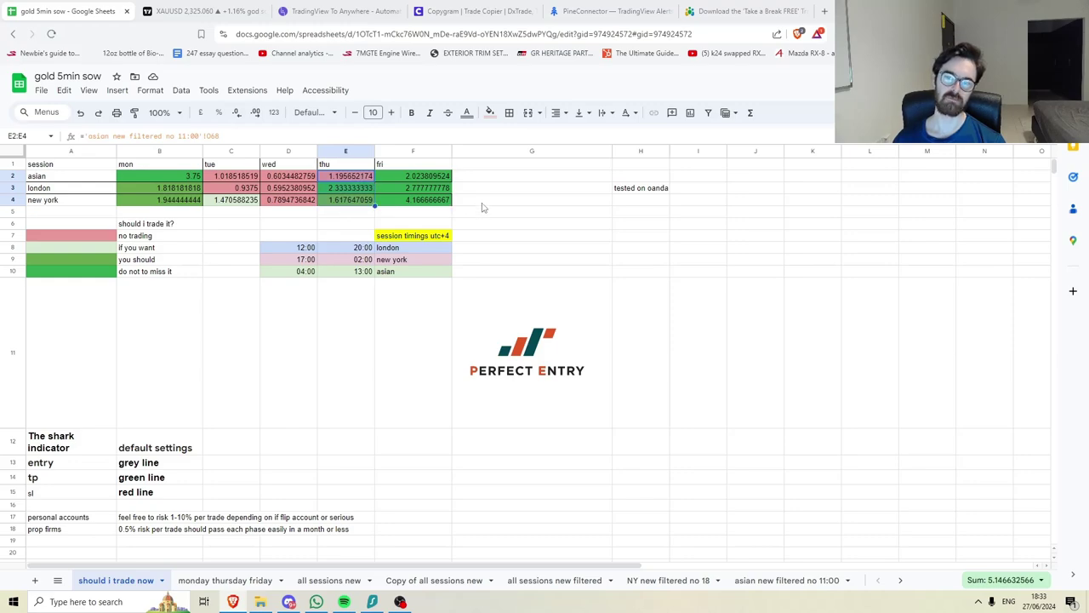
{"action": "left_click", "coordinate": [533, 203]}
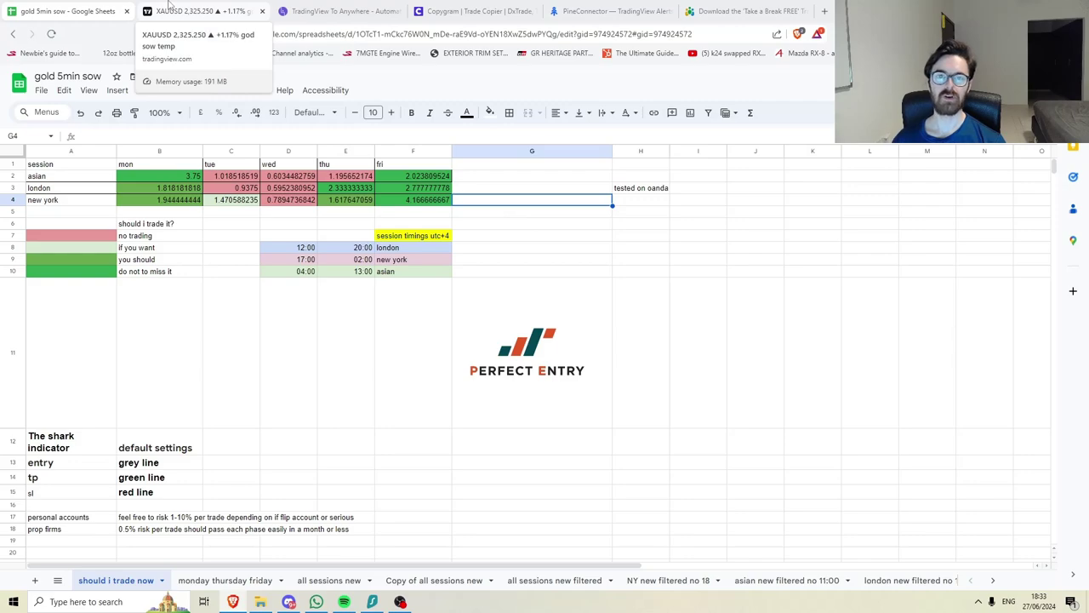
Look over the XAUUSD chart's Shark v170 entry, take-profit and stop-loss lines.
{"action": "left_click", "coordinate": [169, 7]}
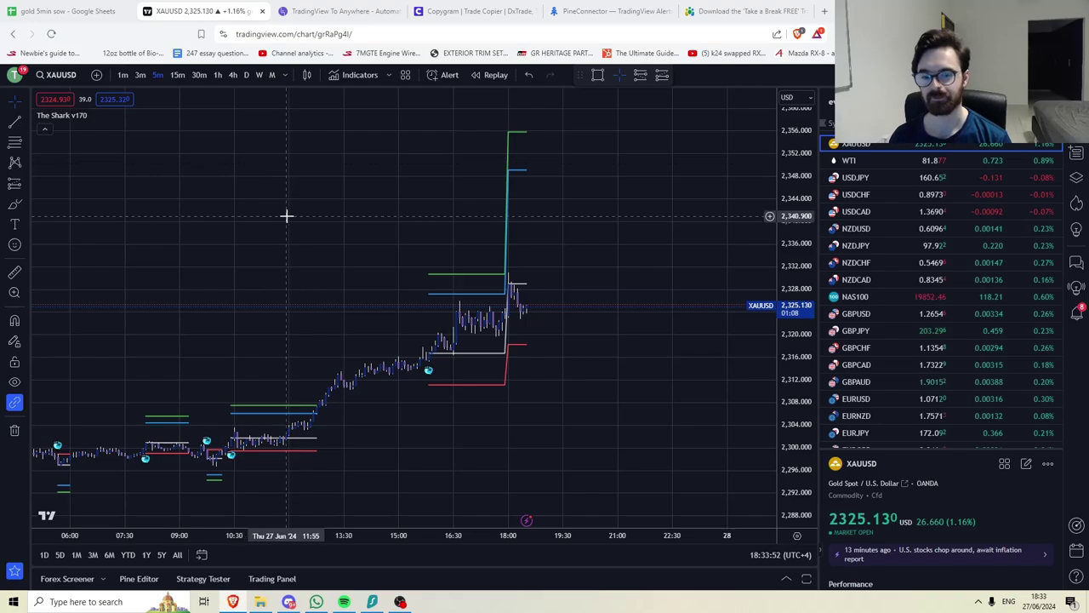
{"action": "scroll", "coordinate": [311, 250], "scroll_direction": "up", "scroll_amount": 2}
{"action": "key", "text": "ctrl+1"}
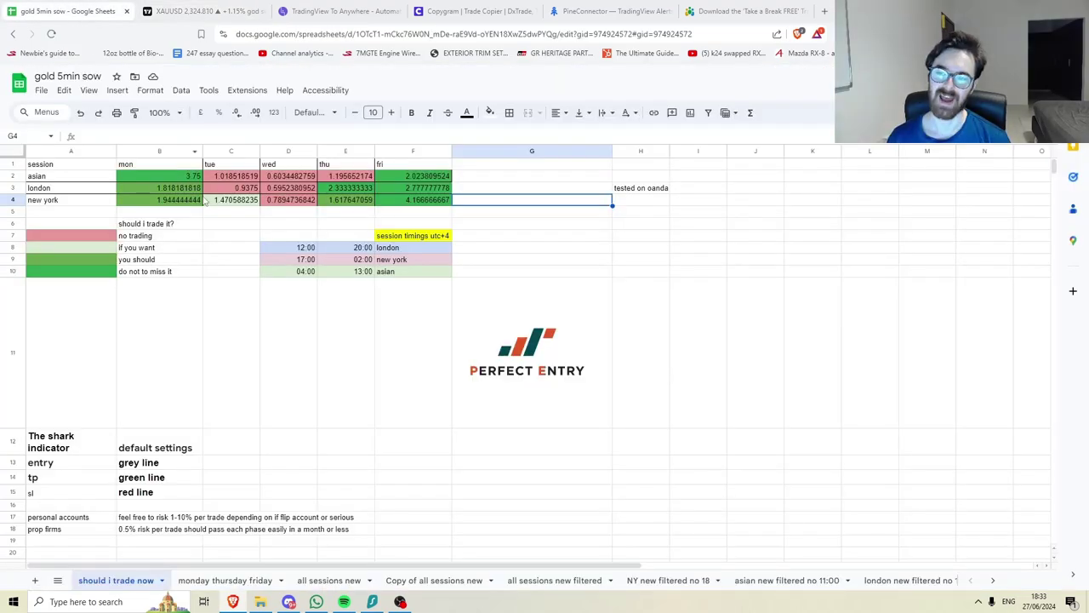
{"action": "left_click_drag", "start_coordinate": [179, 177], "coordinate": [180, 201]}
{"action": "left_click_drag", "start_coordinate": [349, 176], "coordinate": [396, 203]}
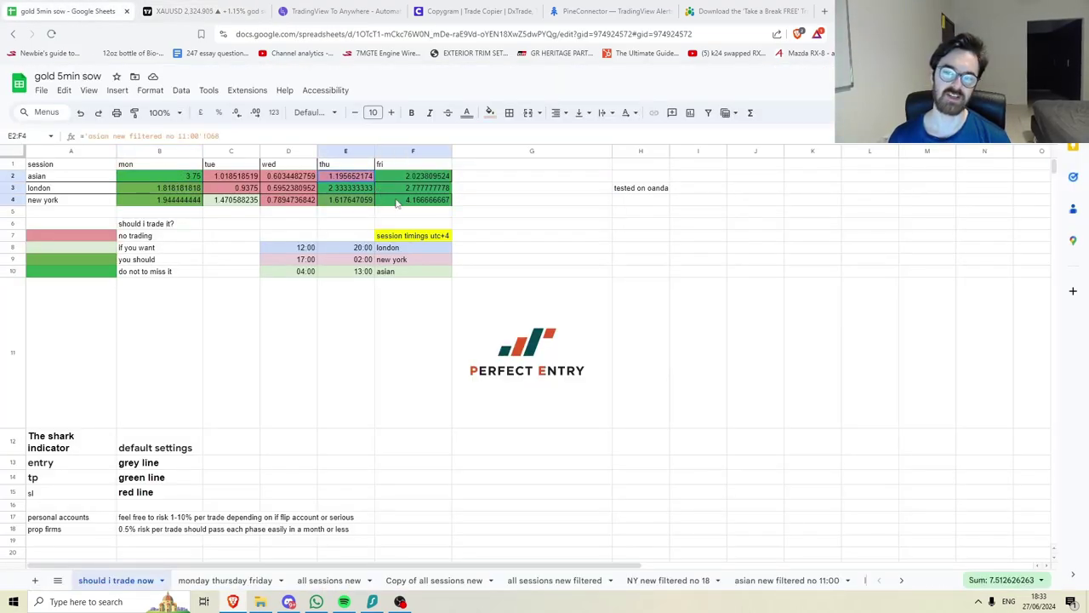
{"action": "left_click", "coordinate": [528, 217]}
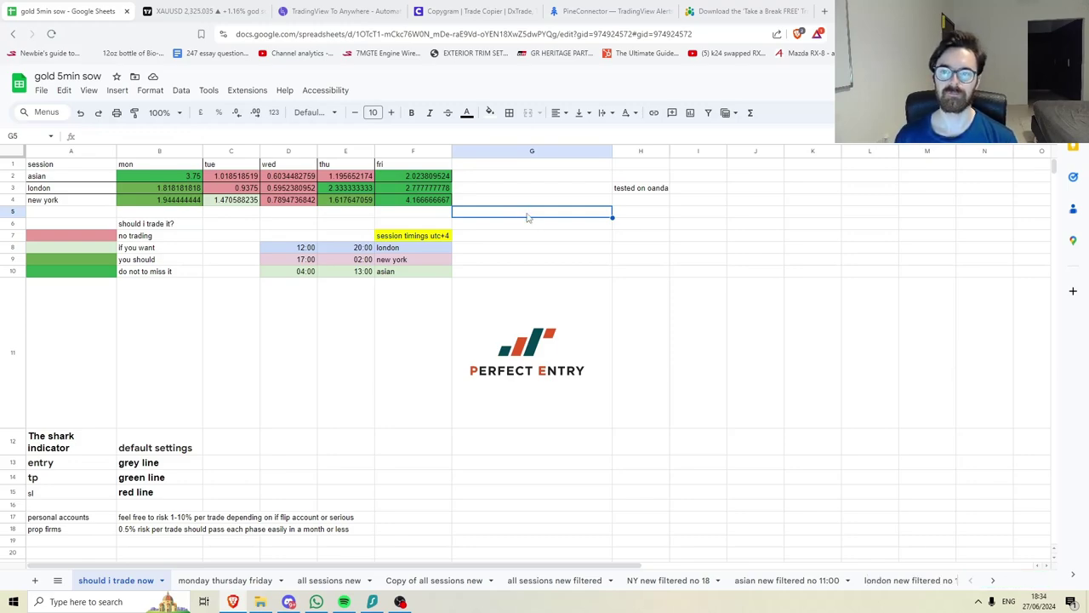
{"action": "left_click", "coordinate": [203, 11]}
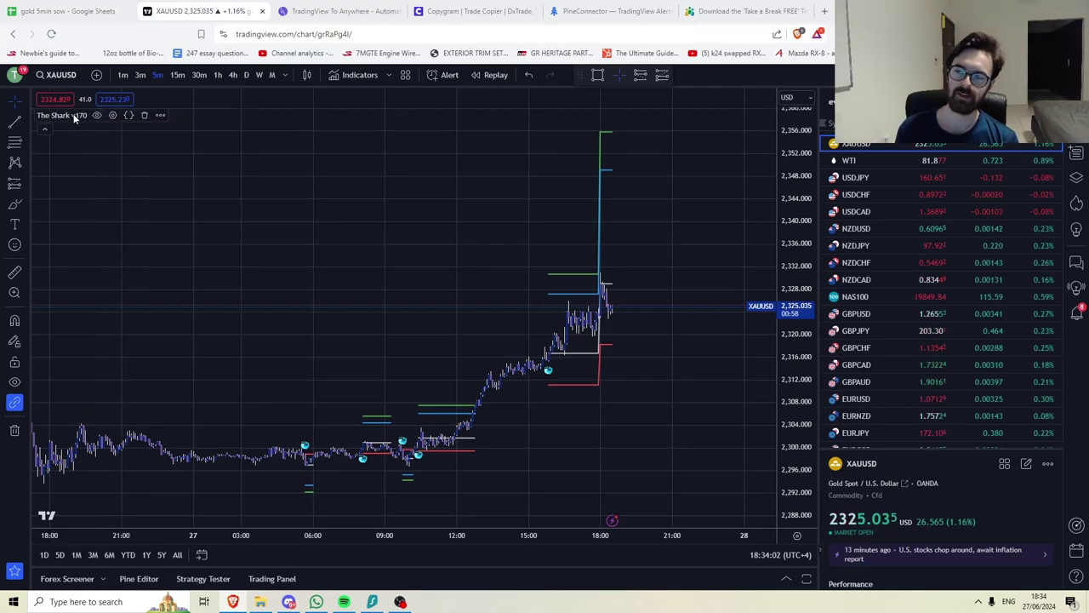
{"action": "mouse_move", "coordinate": [80, 114]}
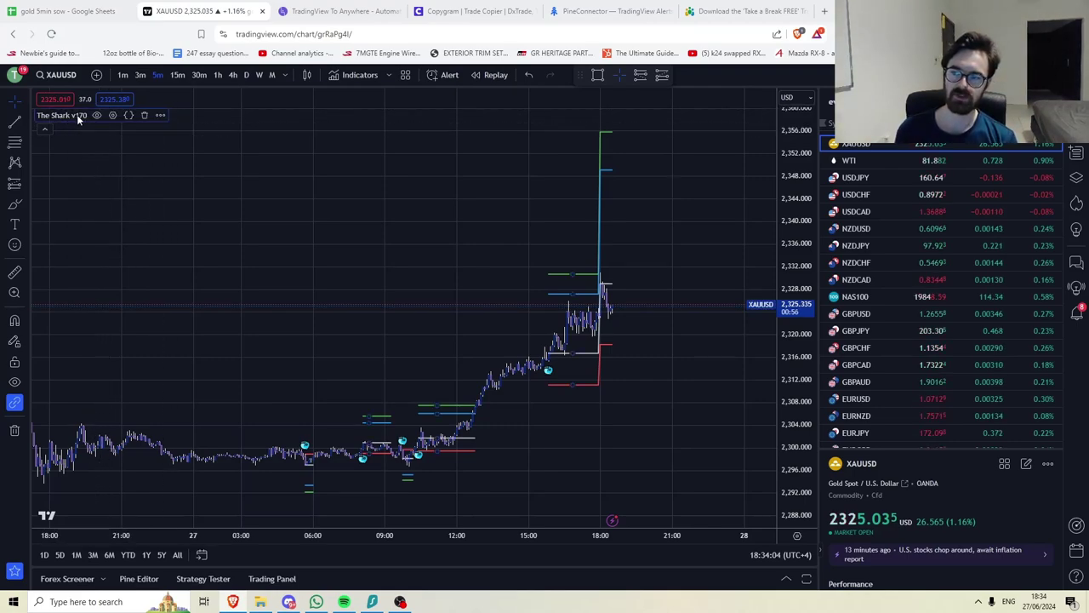
{"action": "left_click", "coordinate": [161, 115]}
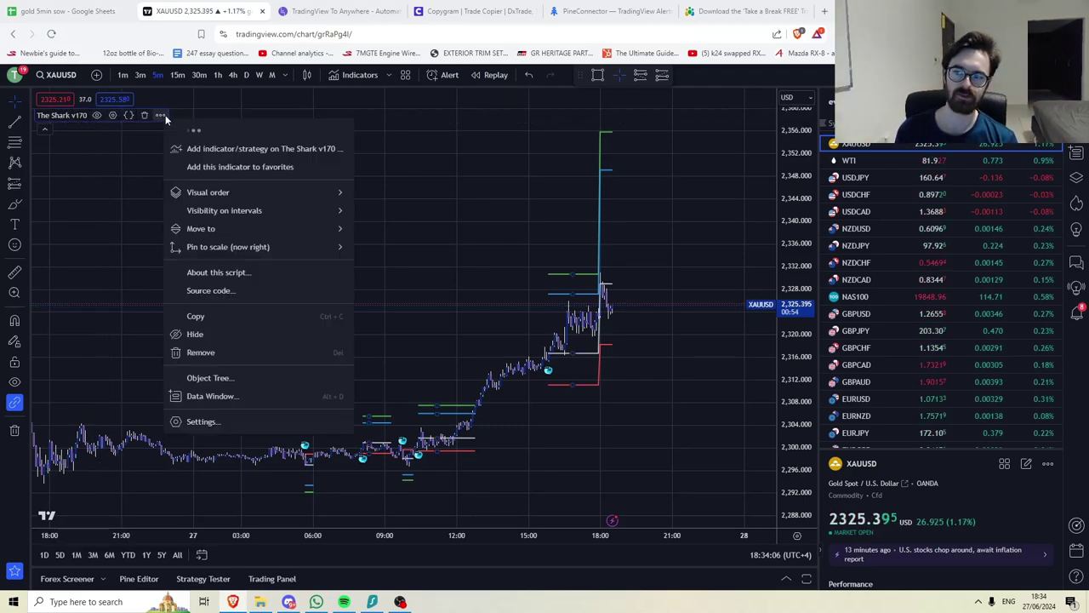
{"action": "left_click", "coordinate": [212, 131]}
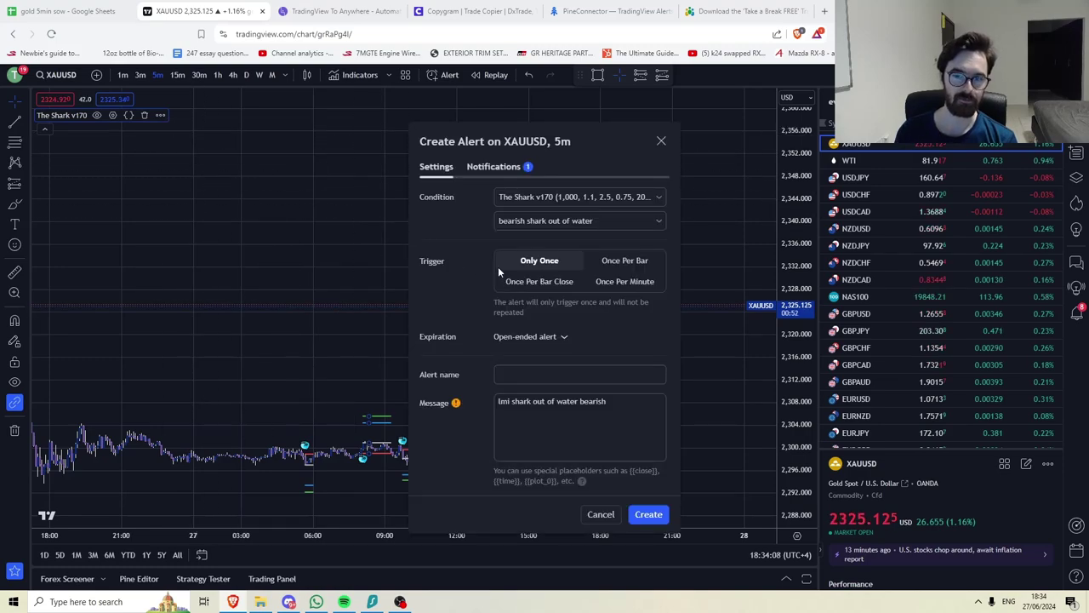
{"action": "left_click", "coordinate": [583, 223]}
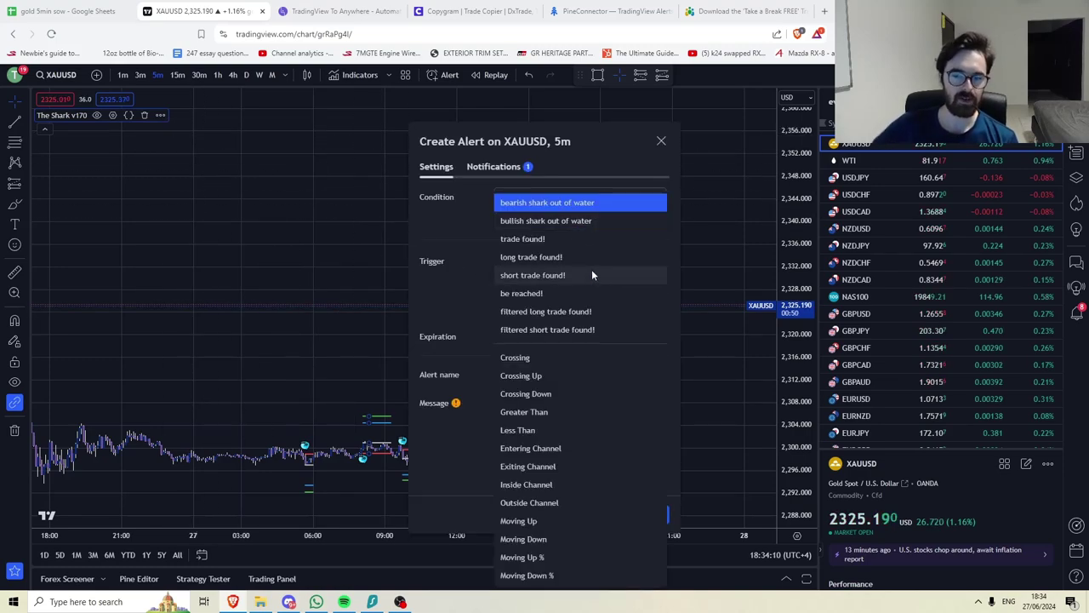
{"action": "left_click", "coordinate": [548, 333]}
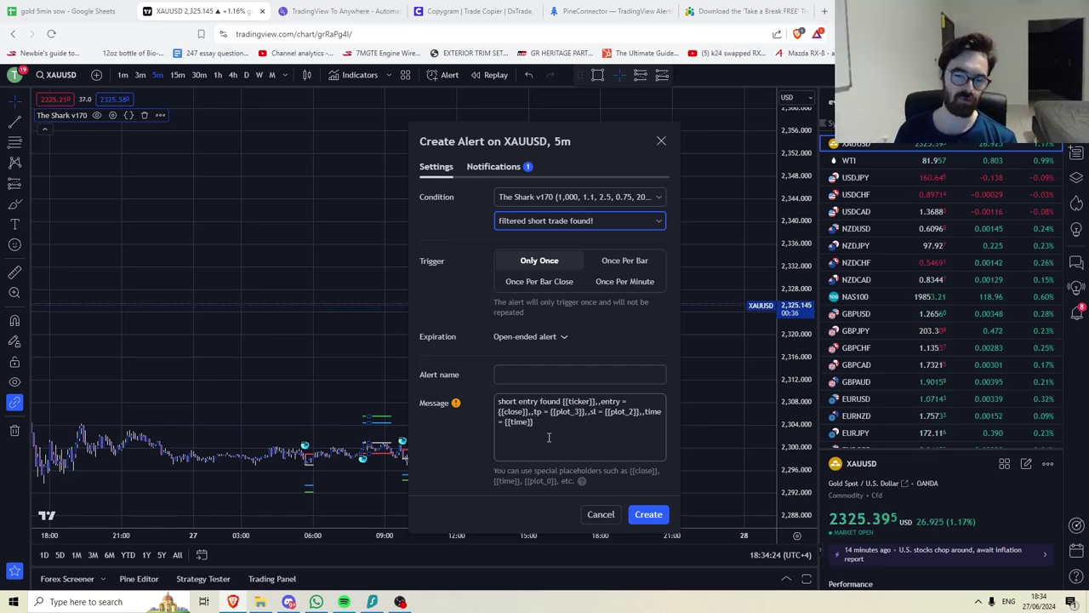
{"action": "left_click_drag", "start_coordinate": [536, 422], "coordinate": [476, 373]}
{"action": "left_click", "coordinate": [451, 350]}
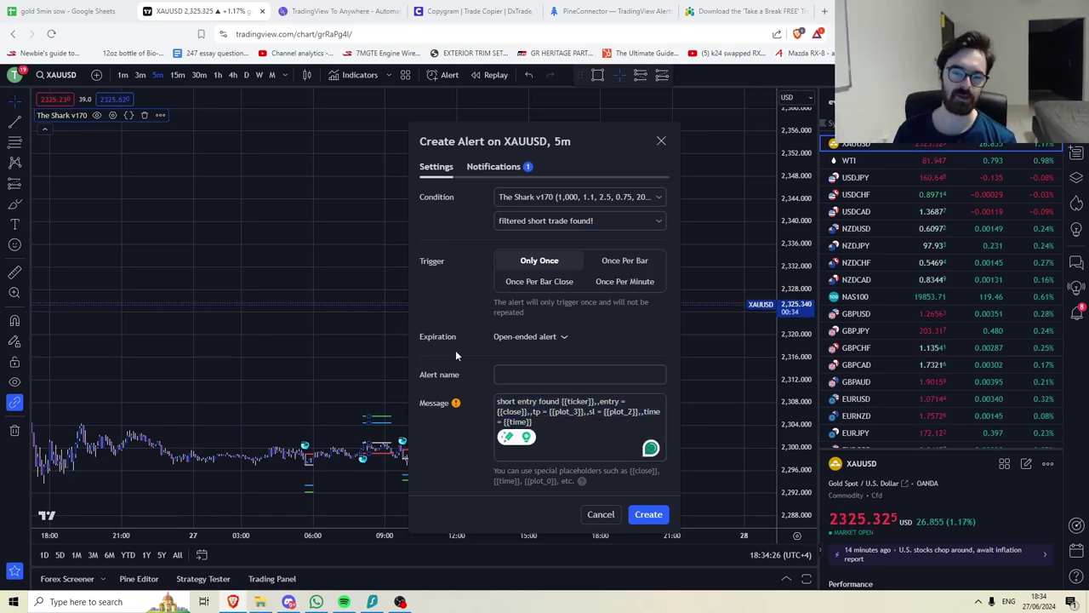
{"action": "left_click", "coordinate": [521, 286]}
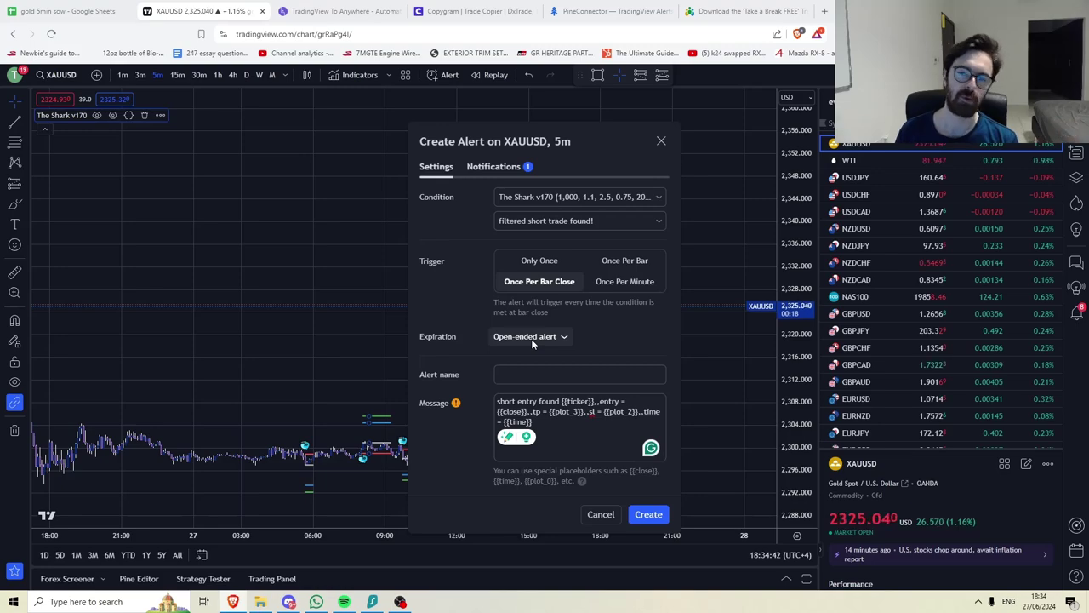
{"action": "left_click", "coordinate": [494, 165]}
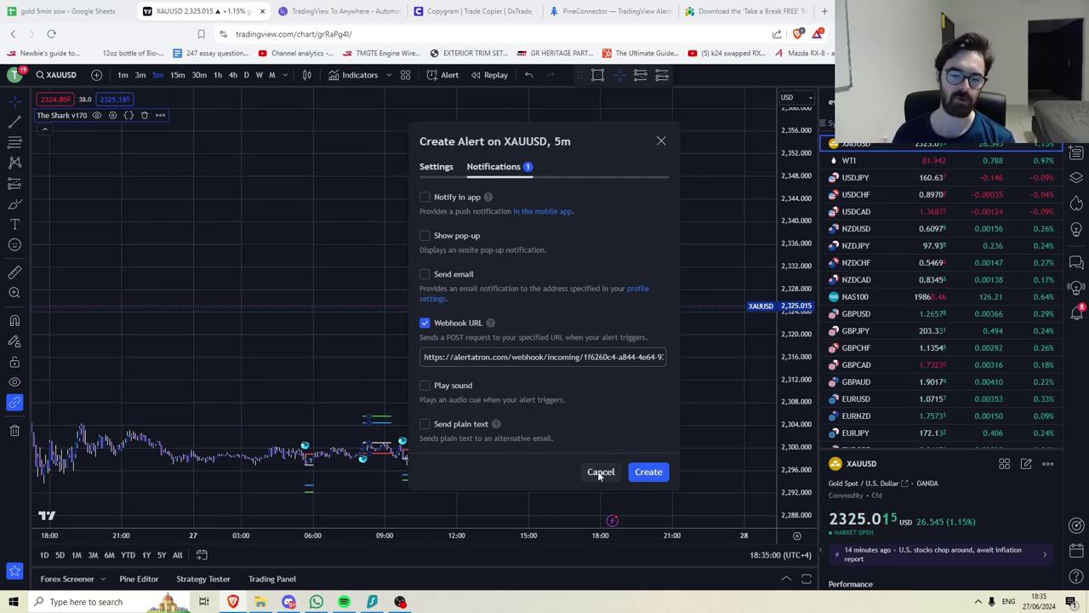
{"action": "left_click", "coordinate": [436, 166]}
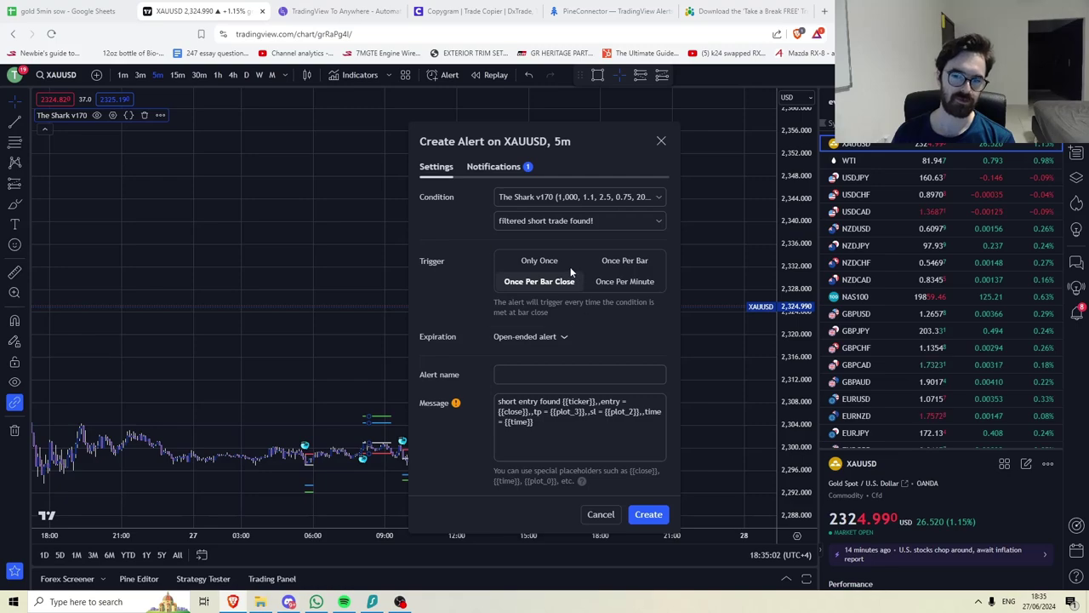
{"action": "left_click", "coordinate": [662, 142]}
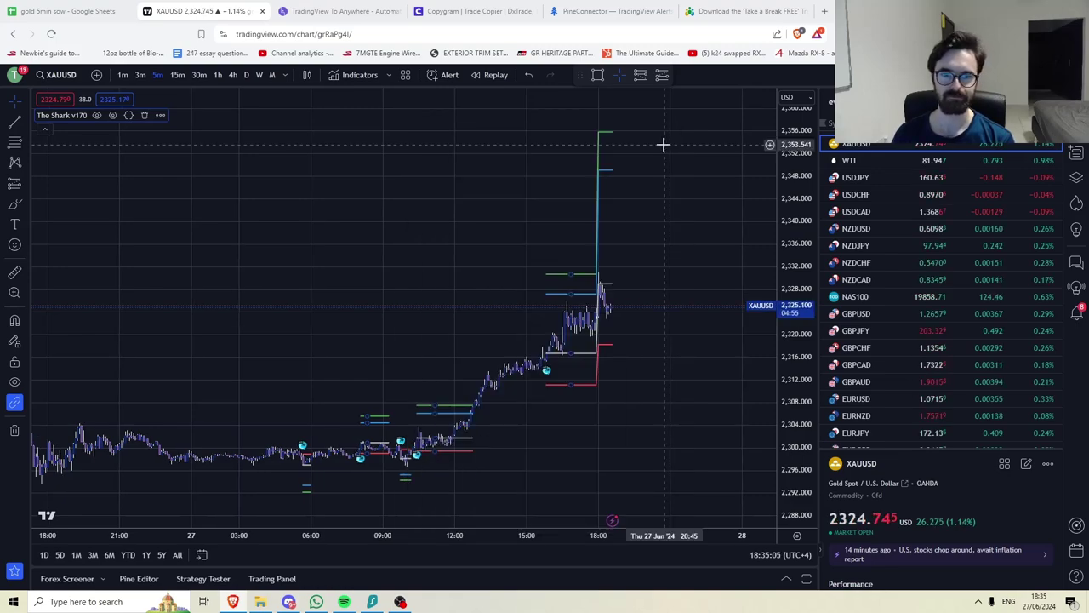
Go to TradingView To Anywhere's home page and open its supported platforms list.
{"action": "left_click", "coordinate": [358, 14]}
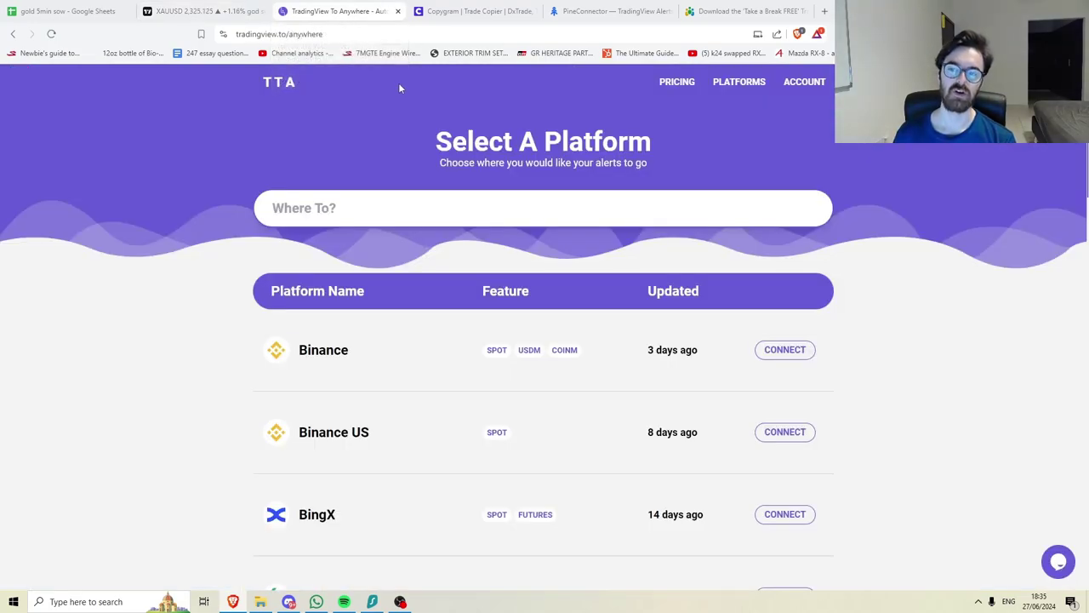
{"action": "left_click", "coordinate": [280, 83]}
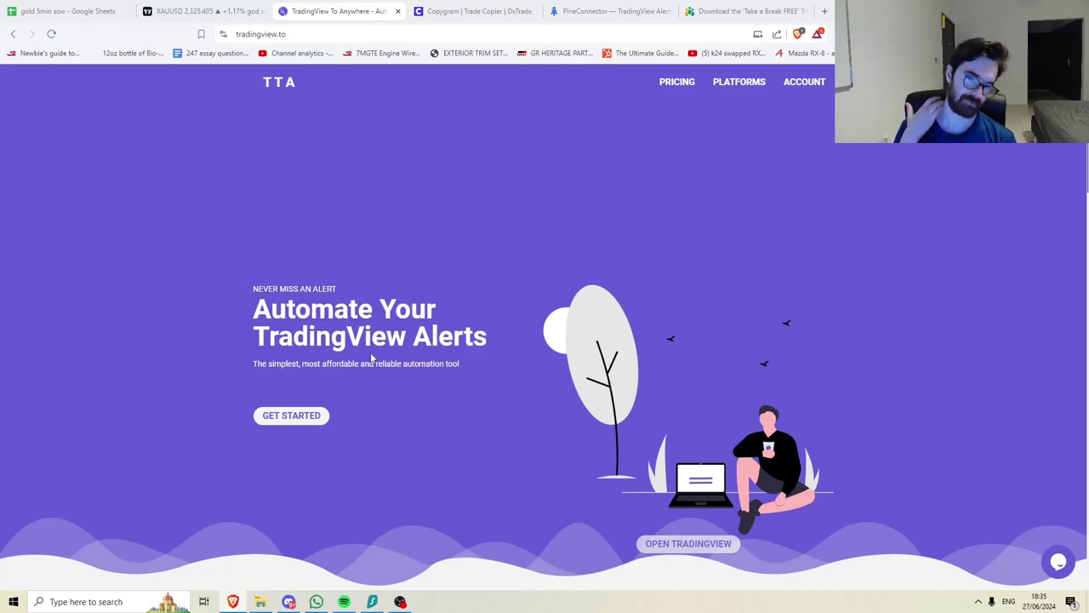
{"action": "left_click", "coordinate": [691, 88]}
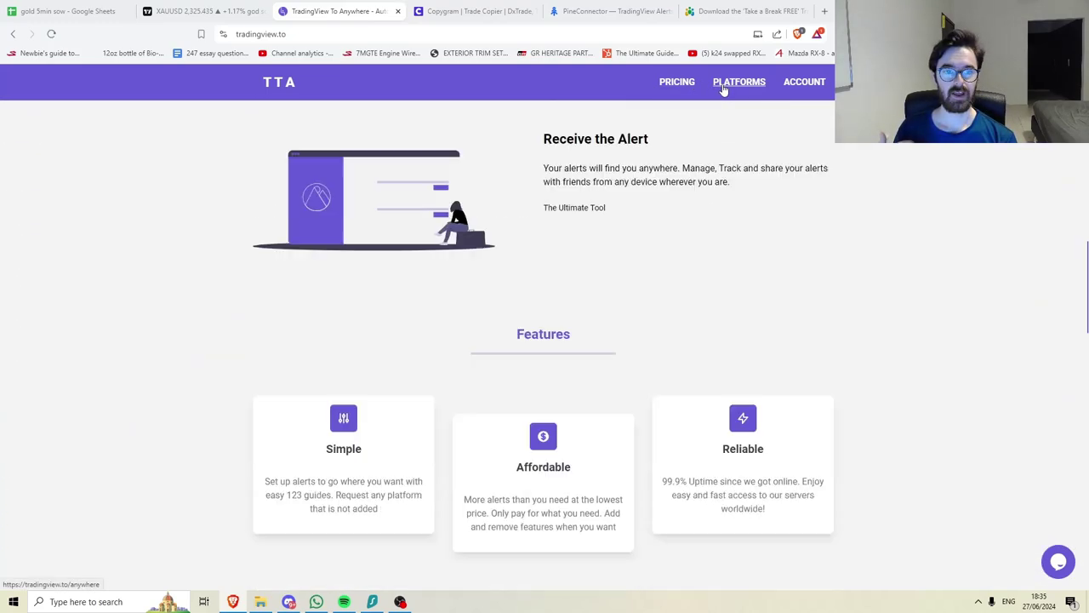
{"action": "left_click", "coordinate": [722, 88]}
Scroll the platforms list from DX Trade down to the MetaTrader, Telegram, Tradovate and Twitter - X entries.
{"action": "scroll", "coordinate": [419, 380], "scroll_direction": "down", "scroll_amount": 9}
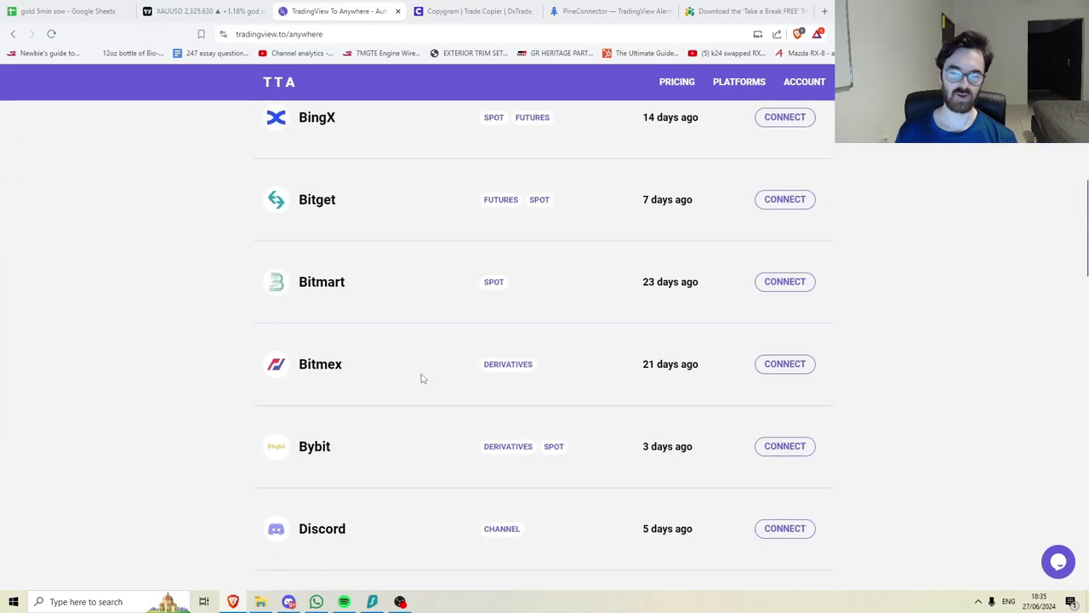
{"action": "scroll", "coordinate": [420, 380], "scroll_direction": "up", "scroll_amount": 1}
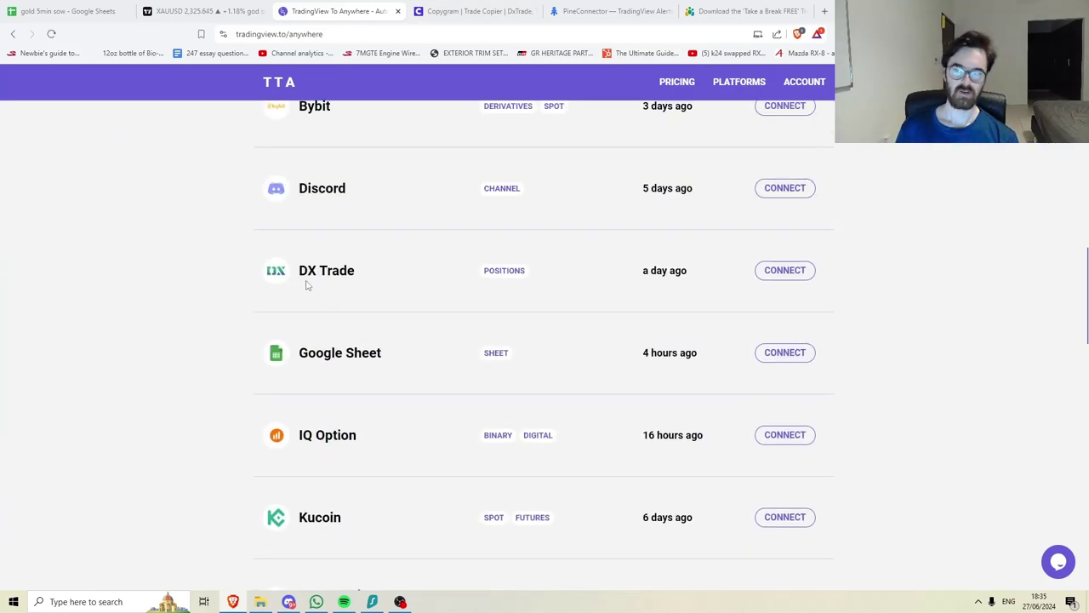
{"action": "scroll", "coordinate": [313, 274], "scroll_direction": "down", "scroll_amount": 2}
{"action": "scroll", "coordinate": [313, 274], "scroll_direction": "down", "scroll_amount": 6}
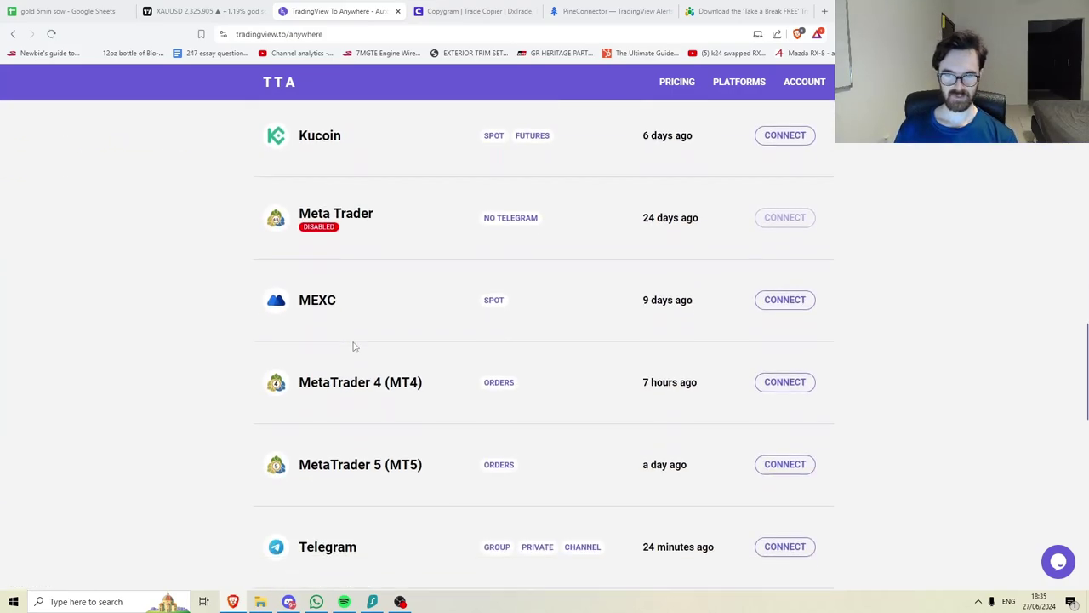
{"action": "scroll", "coordinate": [340, 357], "scroll_direction": "down", "scroll_amount": 3}
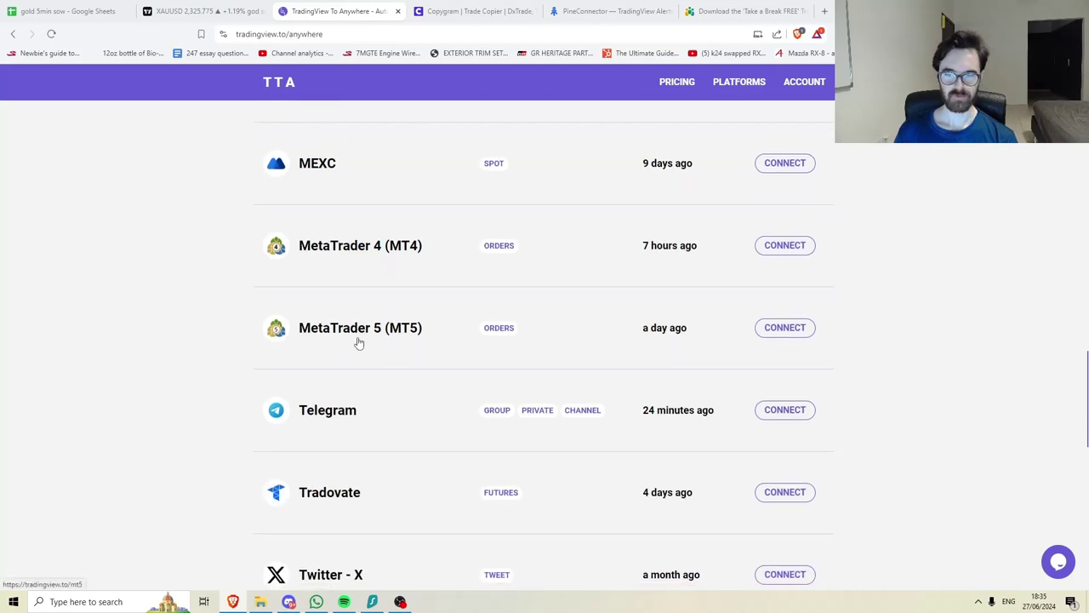
{"action": "scroll", "coordinate": [349, 340], "scroll_direction": "down", "scroll_amount": 3}
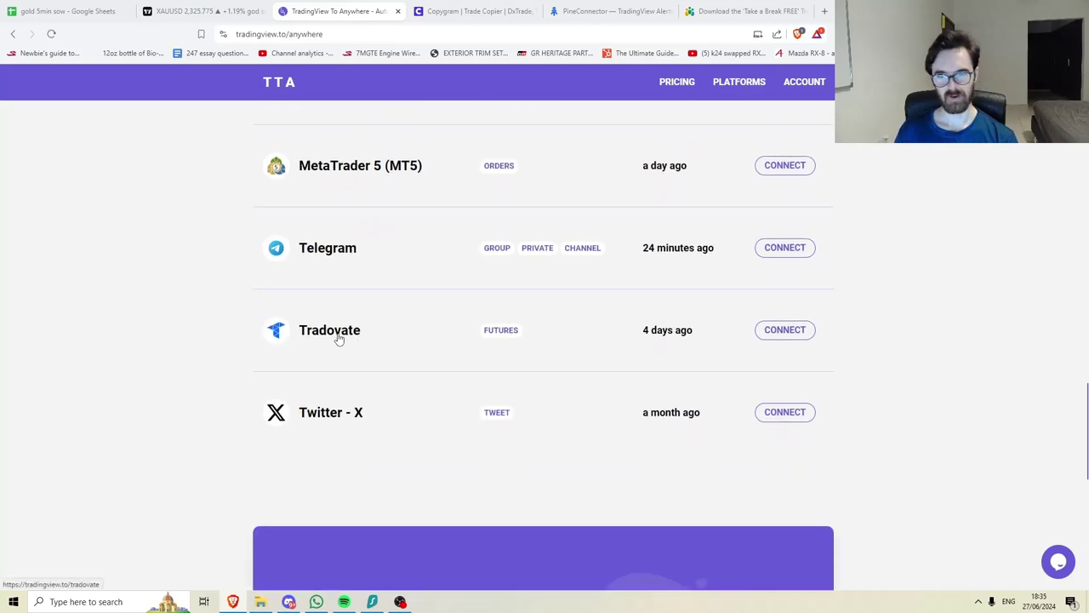
Glance at Copygram, then view PineConnector's home page pitching MetaTrader 4/5 automation with a 14-day trial.
{"action": "left_click", "coordinate": [444, 13]}
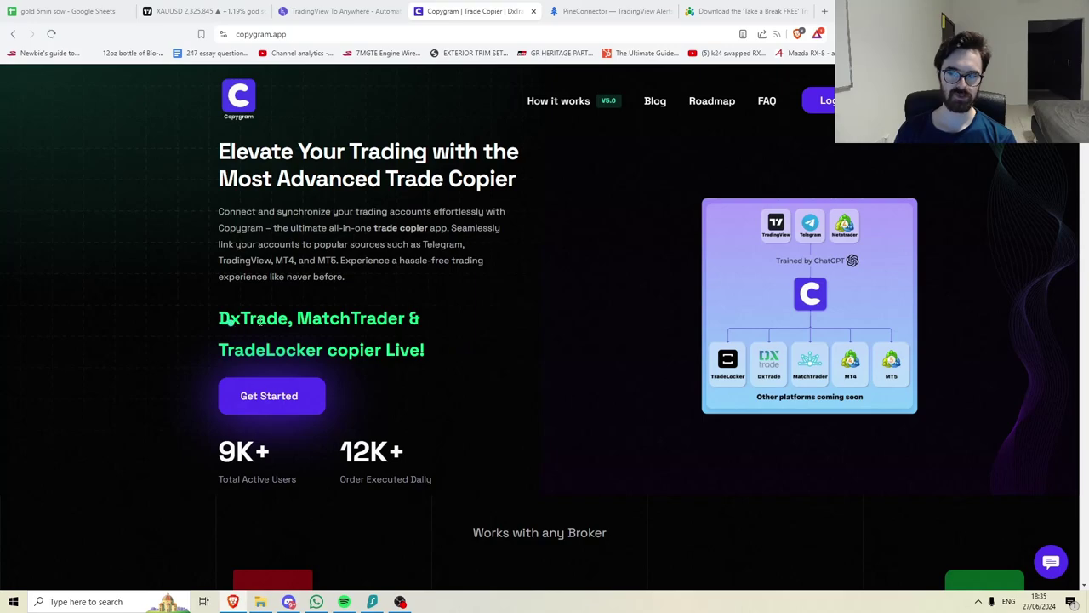
{"action": "left_click", "coordinate": [571, 8]}
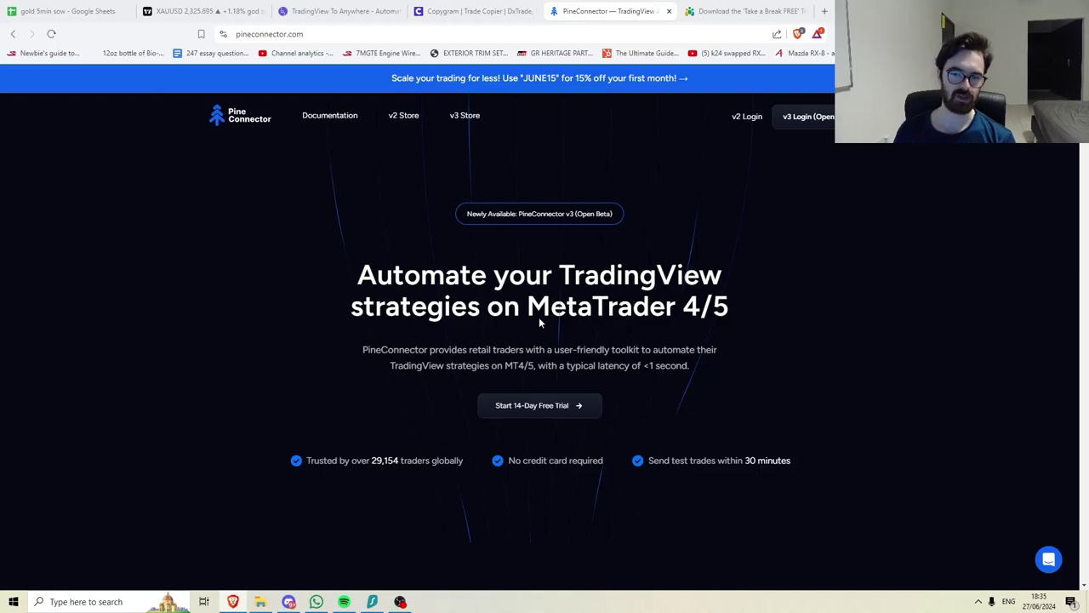
{"action": "scroll", "coordinate": [668, 332], "scroll_direction": "down", "scroll_amount": 8}
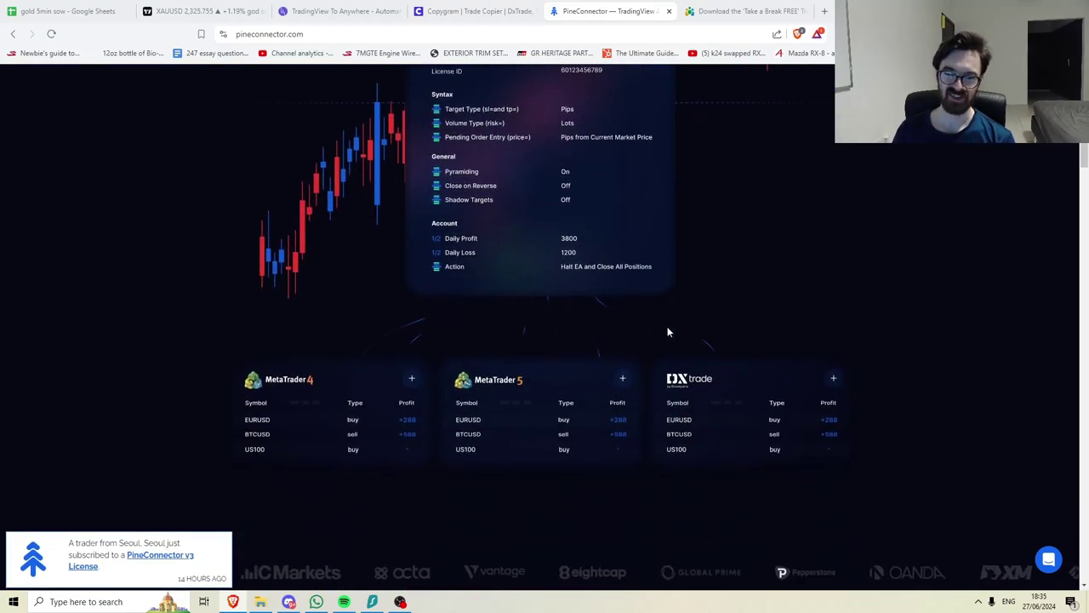
{"action": "scroll", "coordinate": [652, 292], "scroll_direction": "up", "scroll_amount": 10}
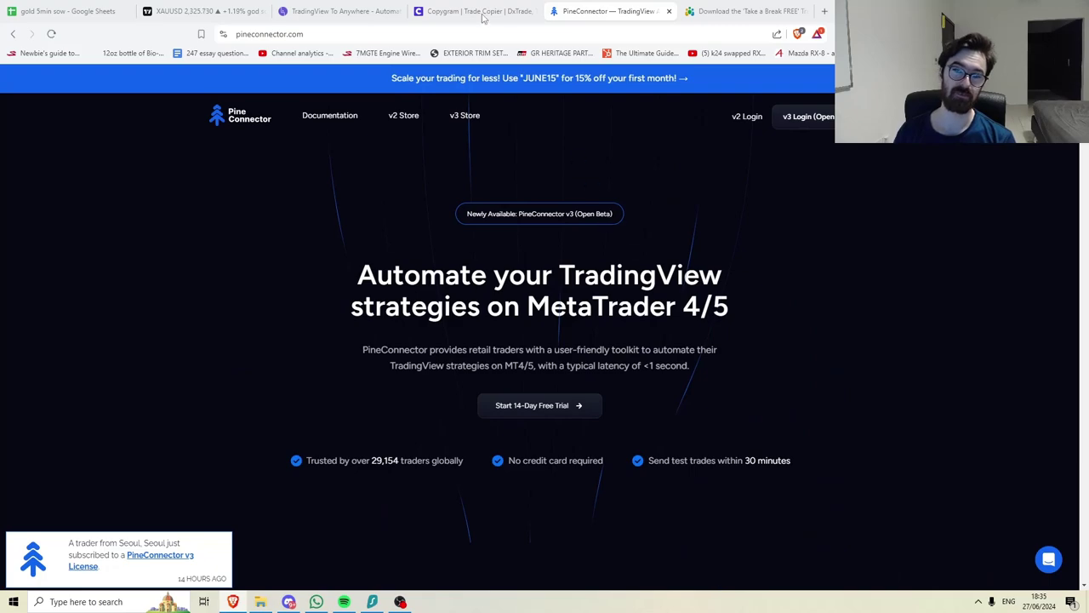
Review TradingView To Anywhere's MetaTrader 4/5, MEXC and Telegram connections, briefly checking the XAUUSD chart.
{"action": "left_click", "coordinate": [475, 9]}
{"action": "left_click", "coordinate": [339, 8]}
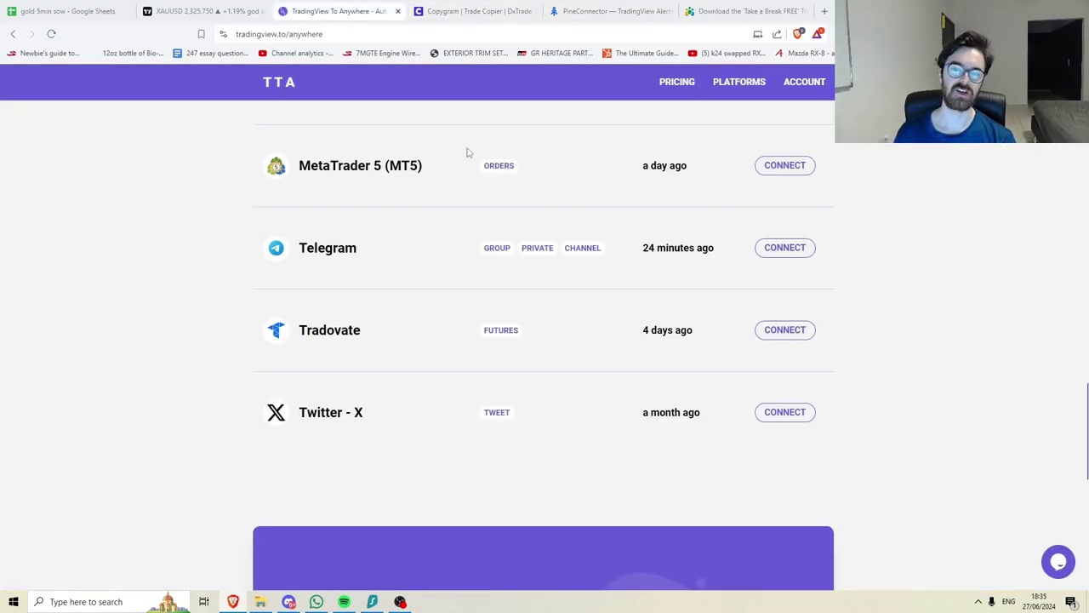
{"action": "scroll", "coordinate": [536, 316], "scroll_direction": "up", "scroll_amount": 10}
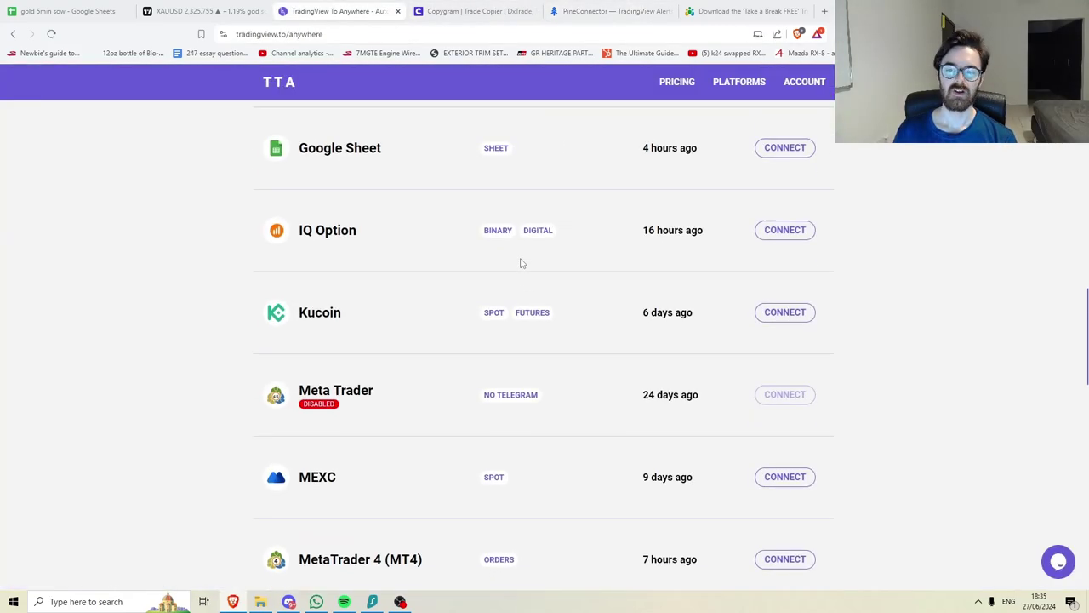
{"action": "scroll", "coordinate": [489, 345], "scroll_direction": "down", "scroll_amount": 9}
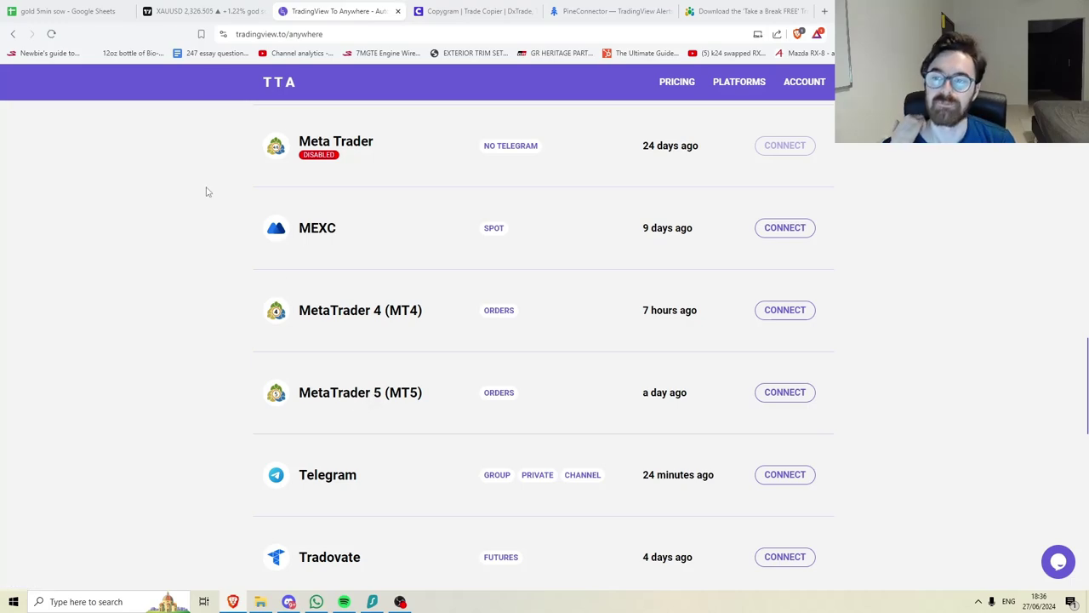
{"action": "left_click", "coordinate": [235, 10]}
{"action": "left_click", "coordinate": [285, 10]}
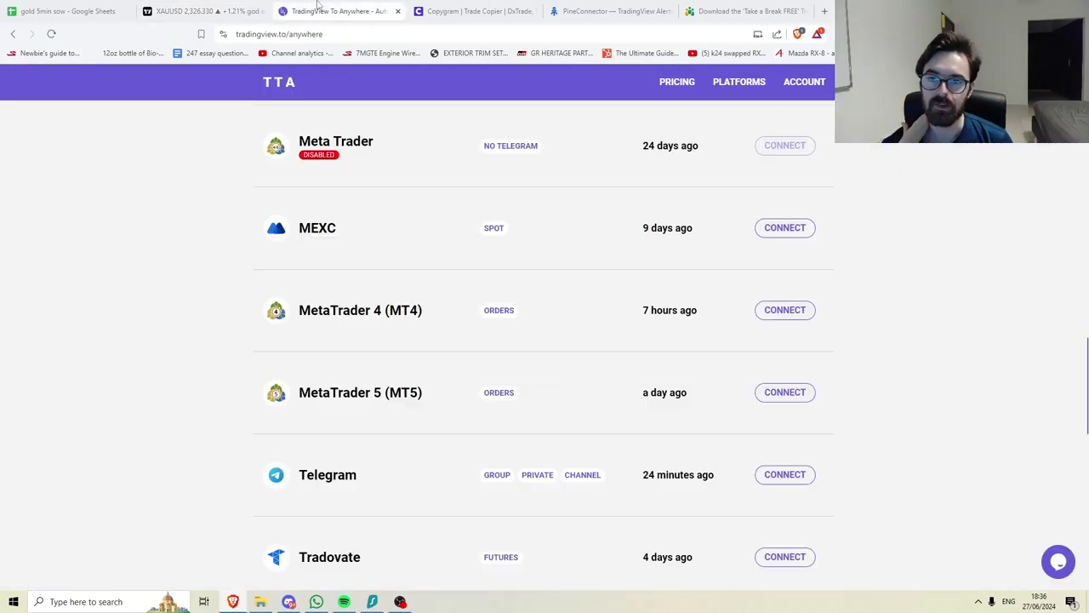
View the XAUUSD Shark chart, then move past the trade-copier pages to MQL5's Take a Break FREE page.
{"action": "left_click", "coordinate": [205, 10]}
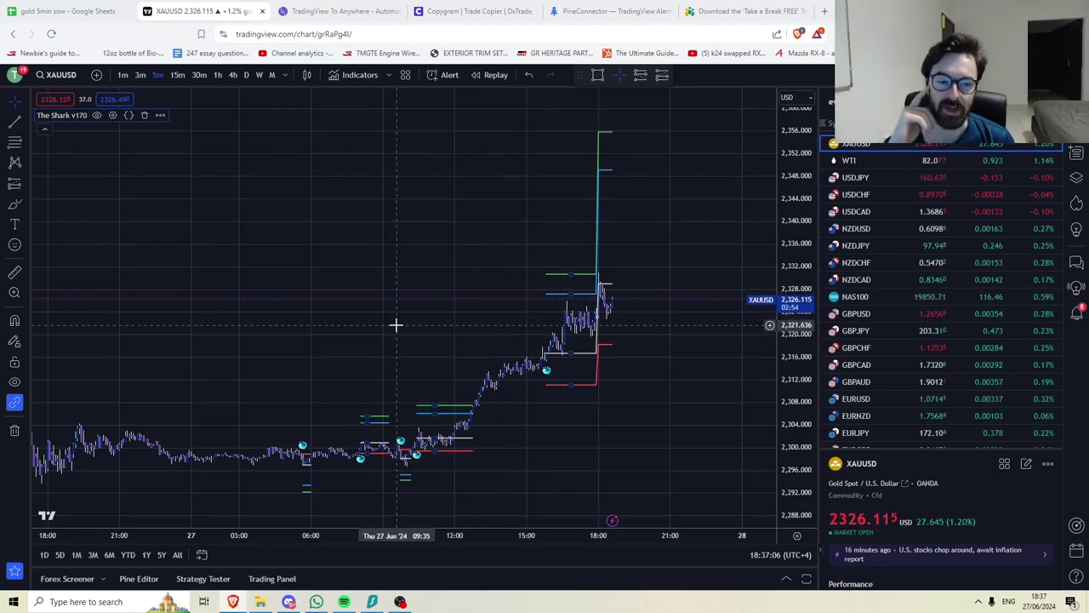
{"action": "left_click", "coordinate": [340, 11]}
{"action": "left_click", "coordinate": [472, 11]}
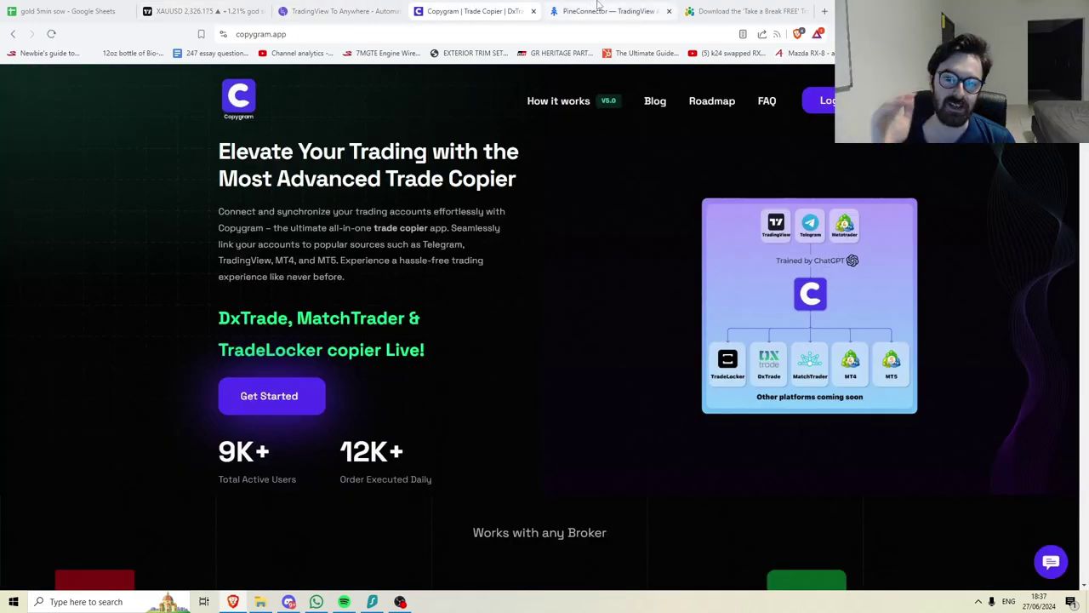
{"action": "left_click", "coordinate": [598, 9]}
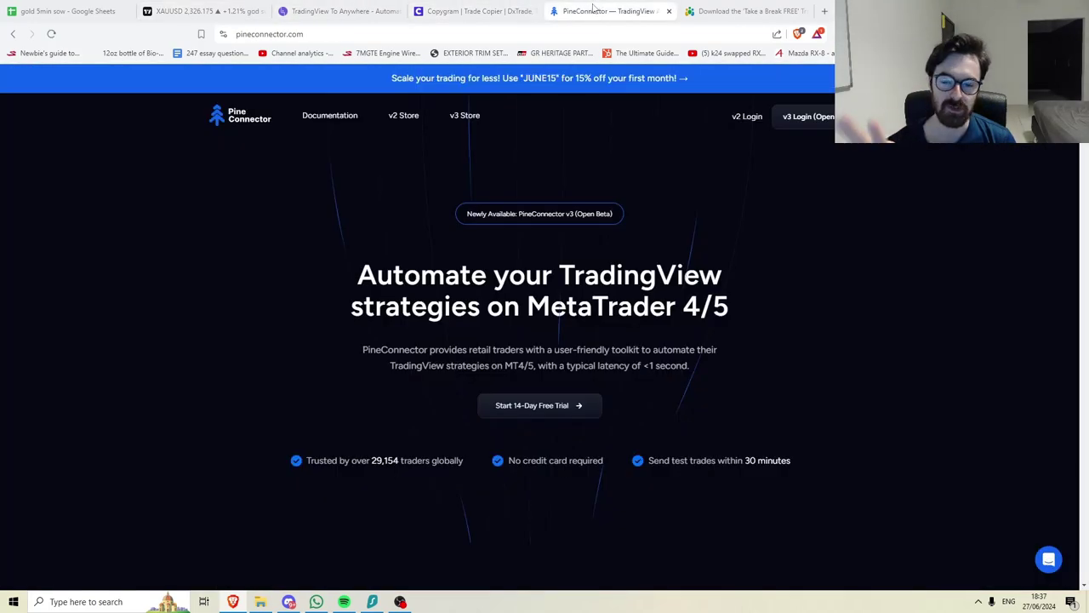
{"action": "left_click", "coordinate": [687, 8]}
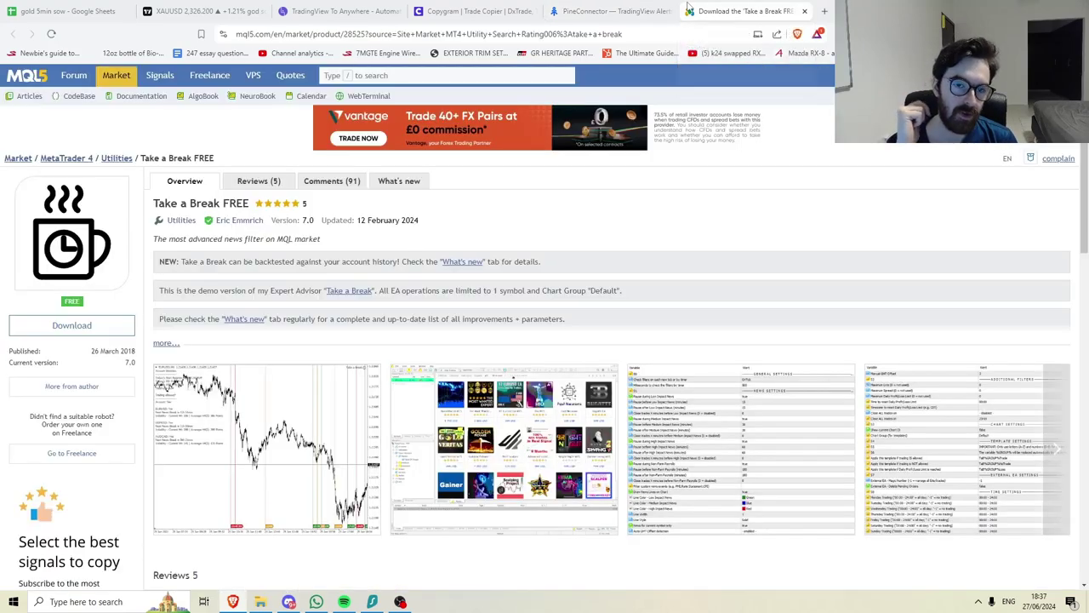
In the gold 5min sow workbook, view the asian, london and NY filtered backtest sheets.
{"action": "left_click", "coordinate": [175, 9]}
{"action": "left_click", "coordinate": [69, 10]}
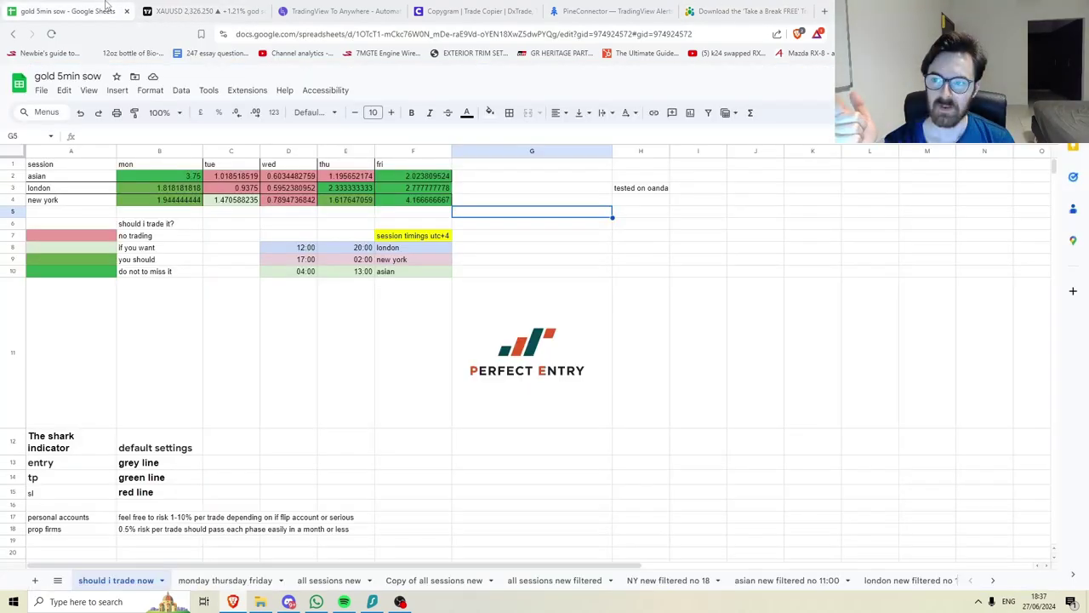
{"action": "left_click", "coordinate": [781, 584]}
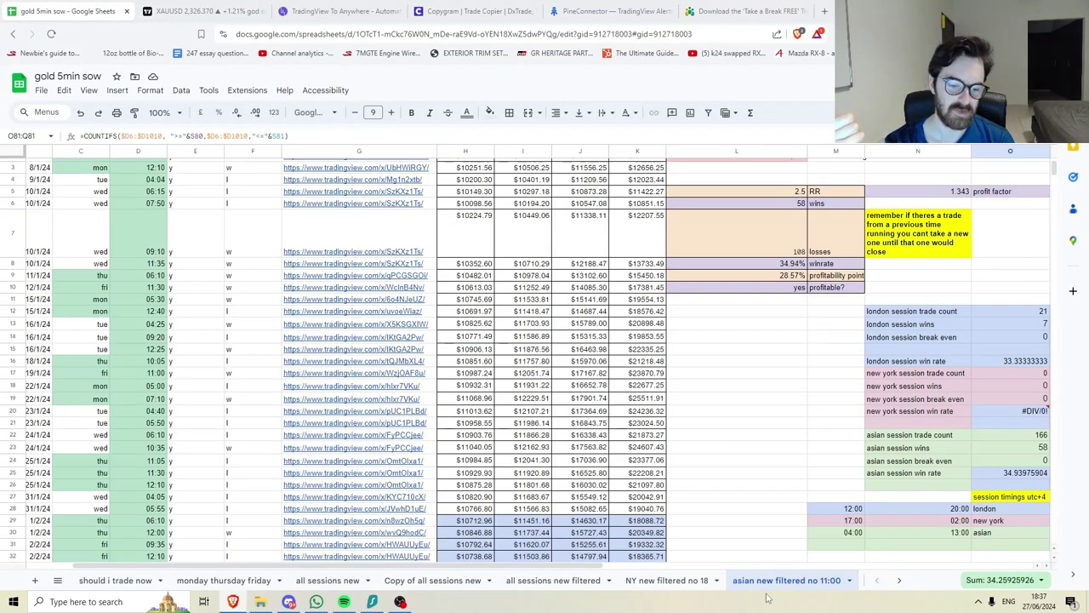
{"action": "left_click", "coordinate": [900, 581]}
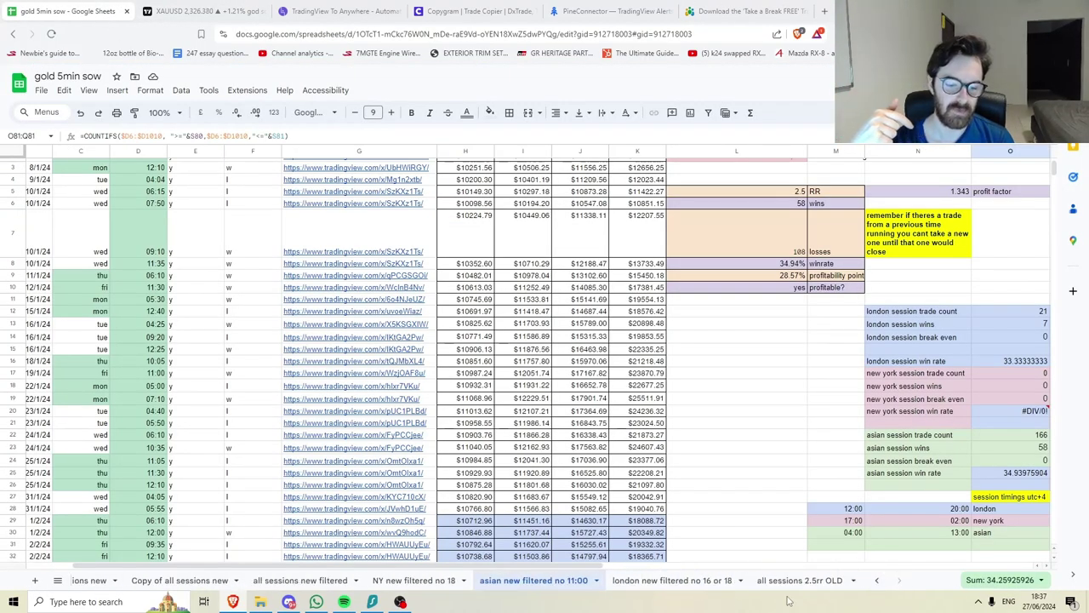
{"action": "left_click", "coordinate": [658, 585]}
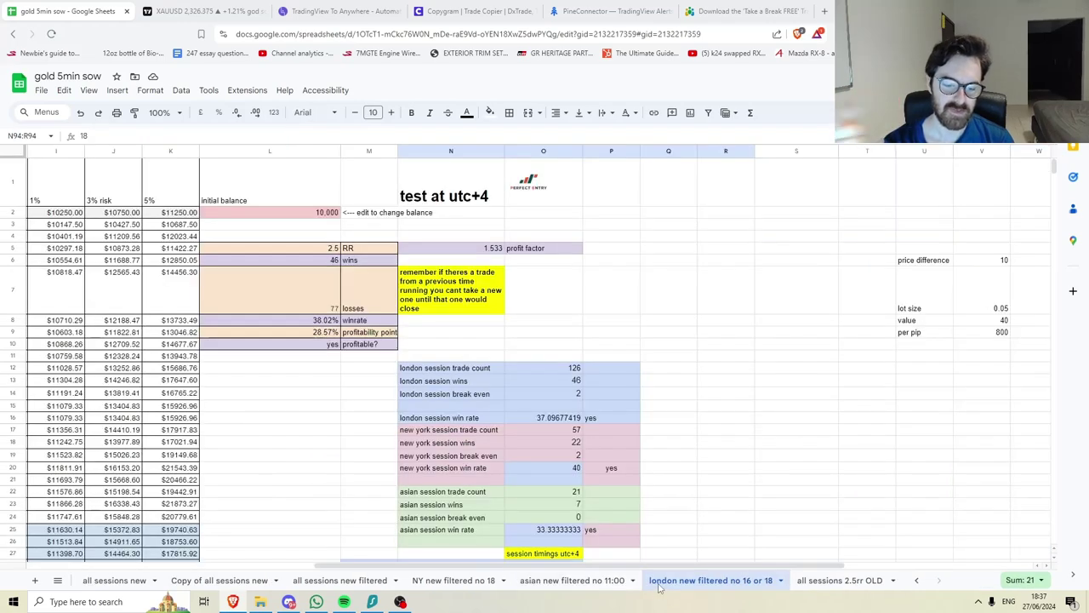
{"action": "left_click", "coordinate": [466, 583]}
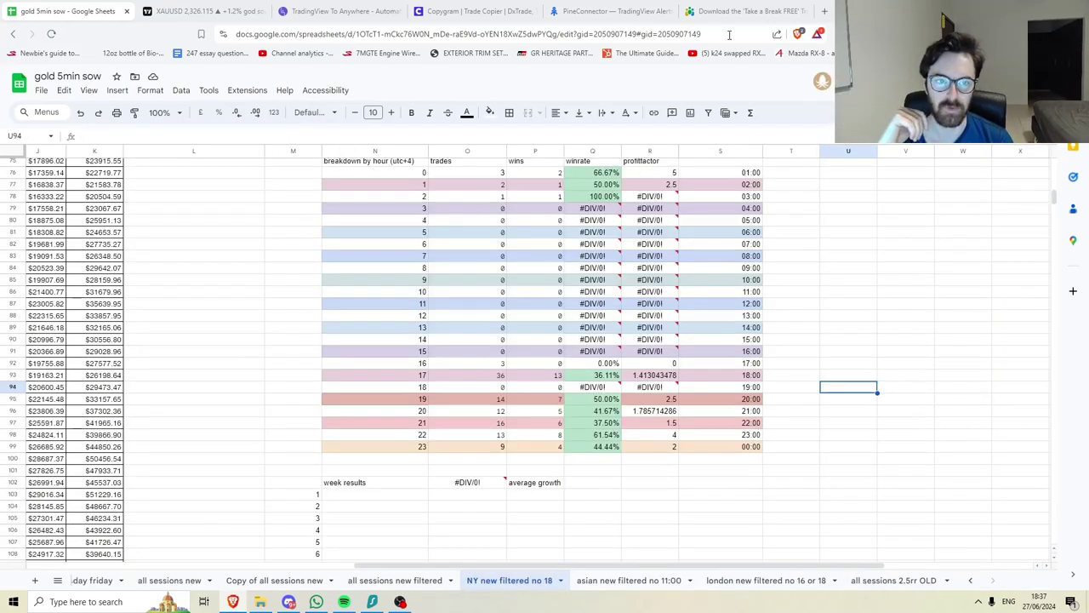
Glance at the Take a Break FREE page, then open the monday thursday friday sheet.
{"action": "left_click", "coordinate": [750, 12]}
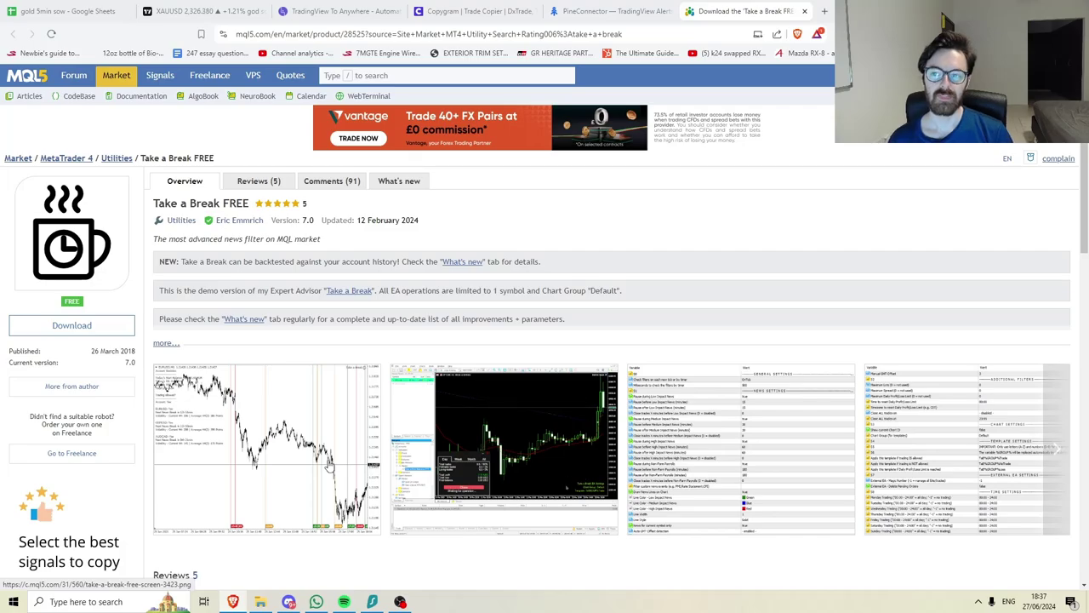
{"action": "key", "text": "ctrl+1"}
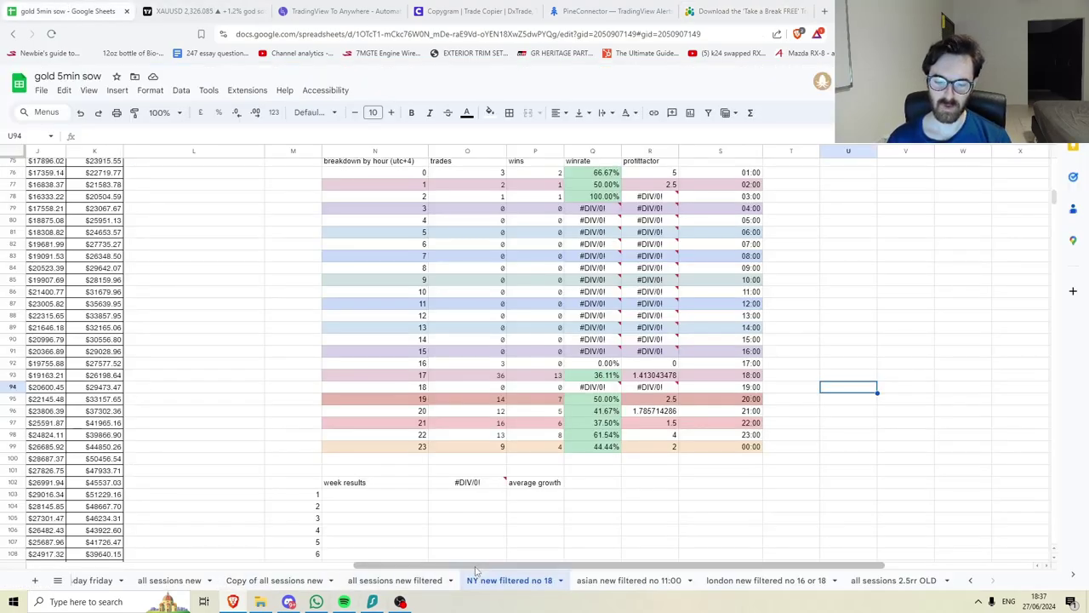
{"action": "left_click", "coordinate": [91, 580]}
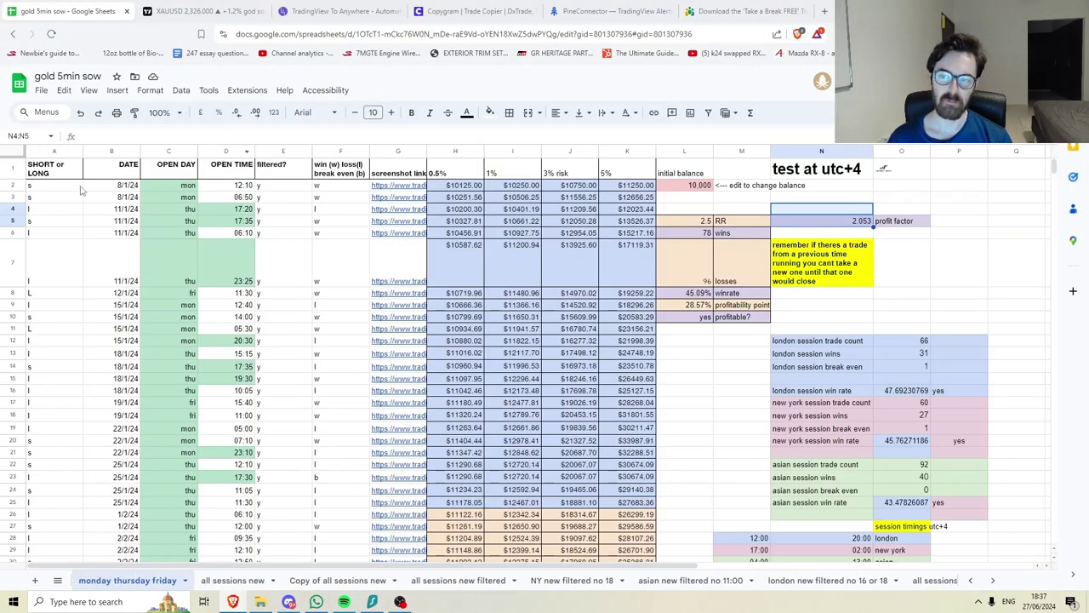
Select trade rows 2–14 across columns A–F, then scroll to the 'gains at' monthly table.
{"action": "left_click_drag", "start_coordinate": [81, 190], "coordinate": [370, 372]}
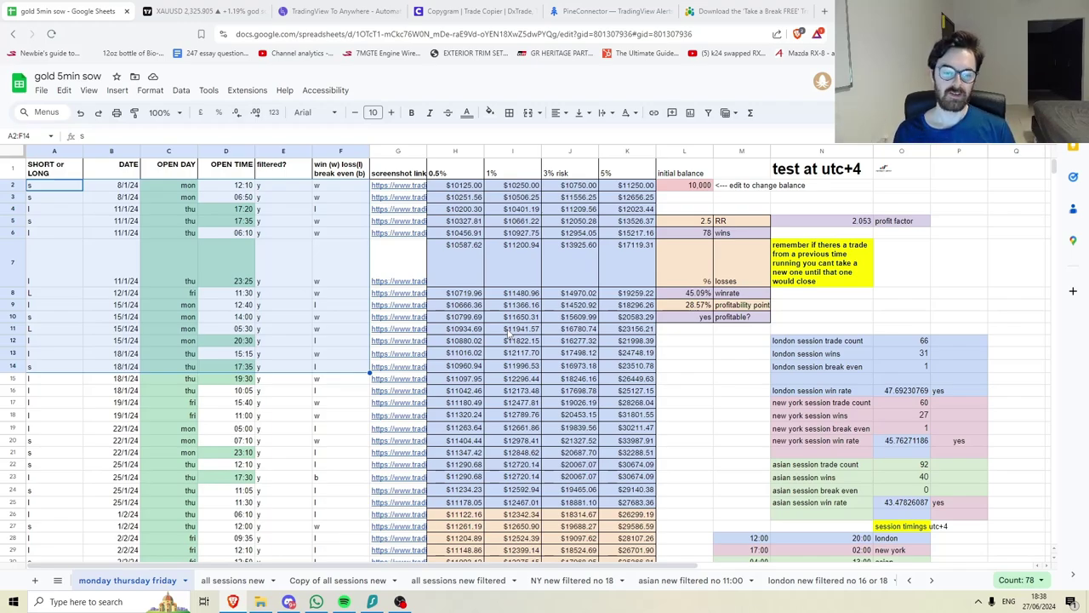
{"action": "scroll", "coordinate": [358, 357], "scroll_direction": "down", "scroll_amount": 6}
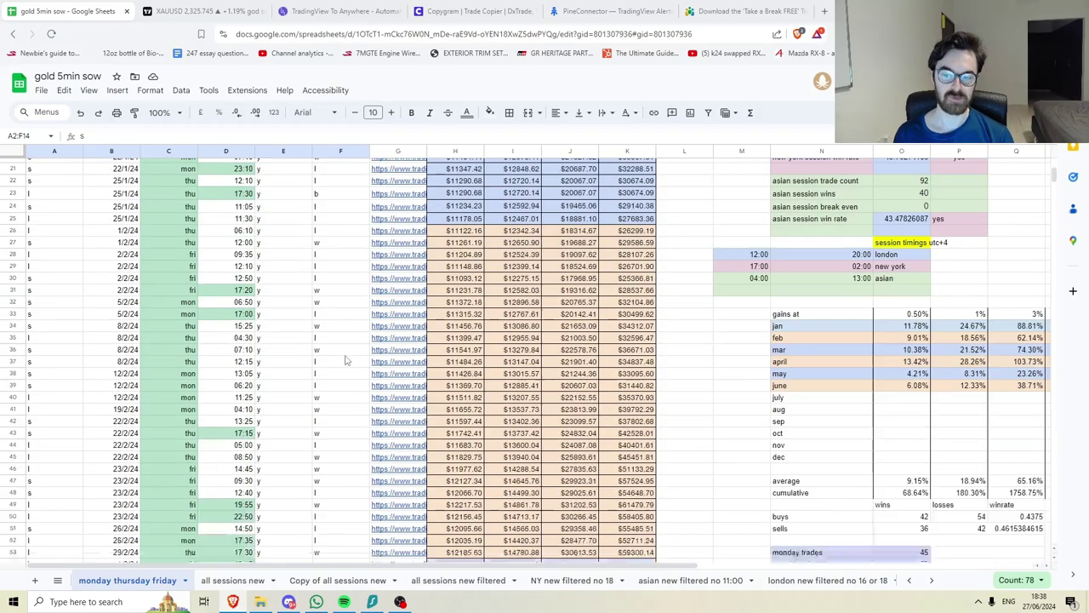
{"action": "scroll", "coordinate": [358, 357], "scroll_direction": "down", "scroll_amount": 15}
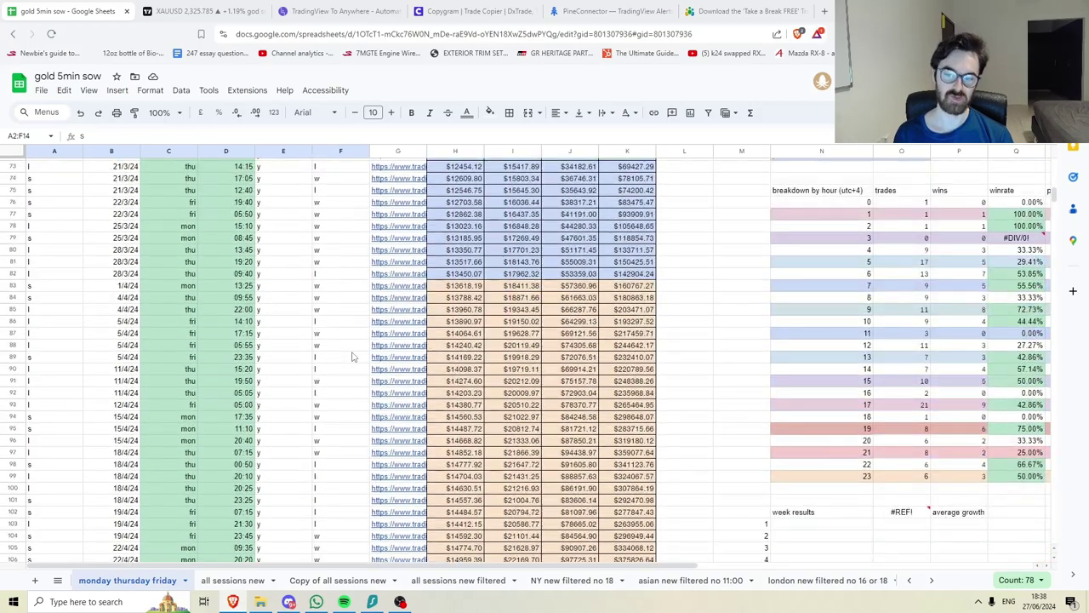
{"action": "scroll", "coordinate": [353, 354], "scroll_direction": "up", "scroll_amount": 6}
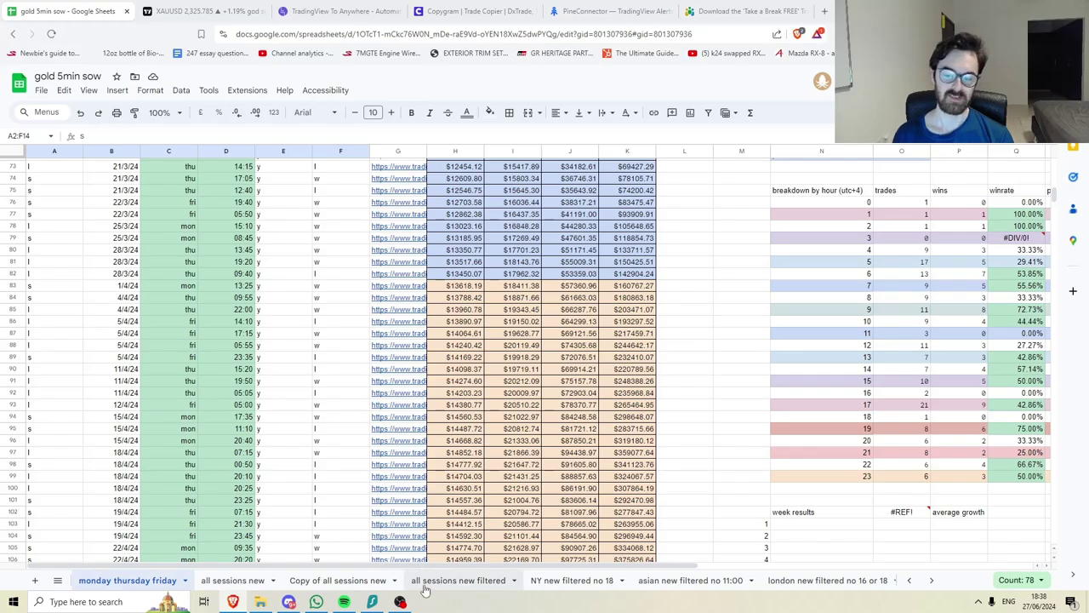
{"action": "scroll", "coordinate": [437, 561], "scroll_direction": "right", "scroll_amount": 5}
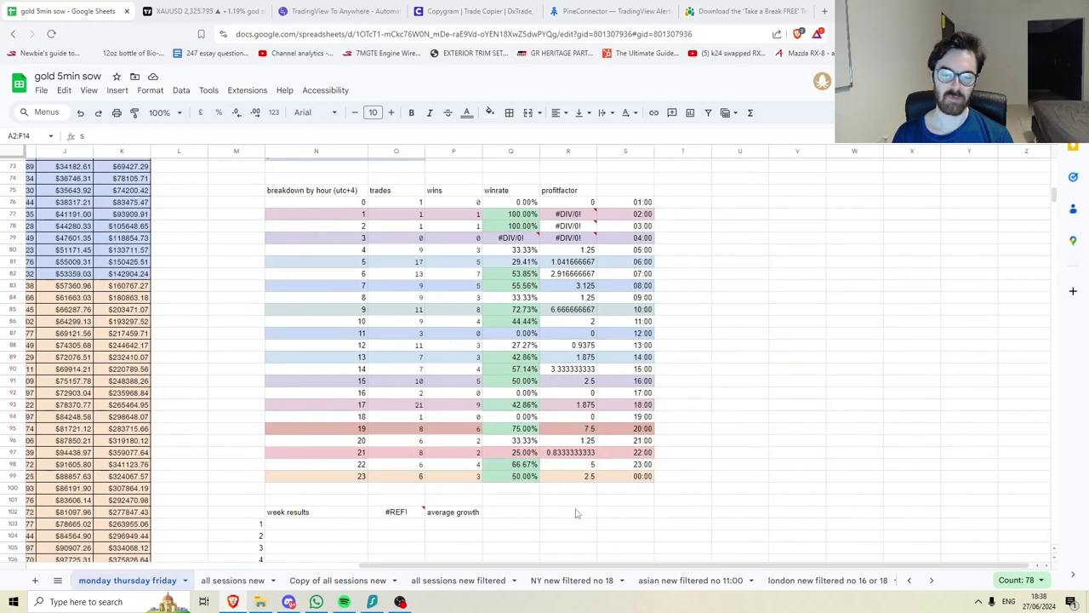
{"action": "scroll", "coordinate": [458, 379], "scroll_direction": "up", "scroll_amount": 9}
{"action": "scroll", "coordinate": [440, 385], "scroll_direction": "up", "scroll_amount": 6}
Total the January–June gains at 0.50% risk, then at 3% and 5% combined.
{"action": "left_click", "coordinate": [396, 260]}
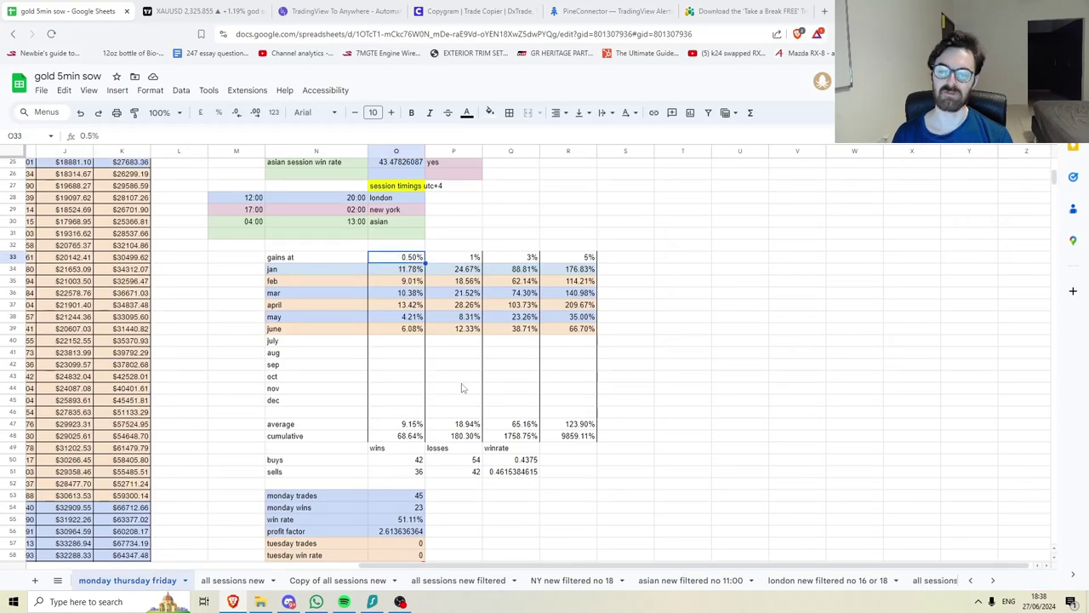
{"action": "left_click_drag", "start_coordinate": [390, 270], "coordinate": [397, 334]}
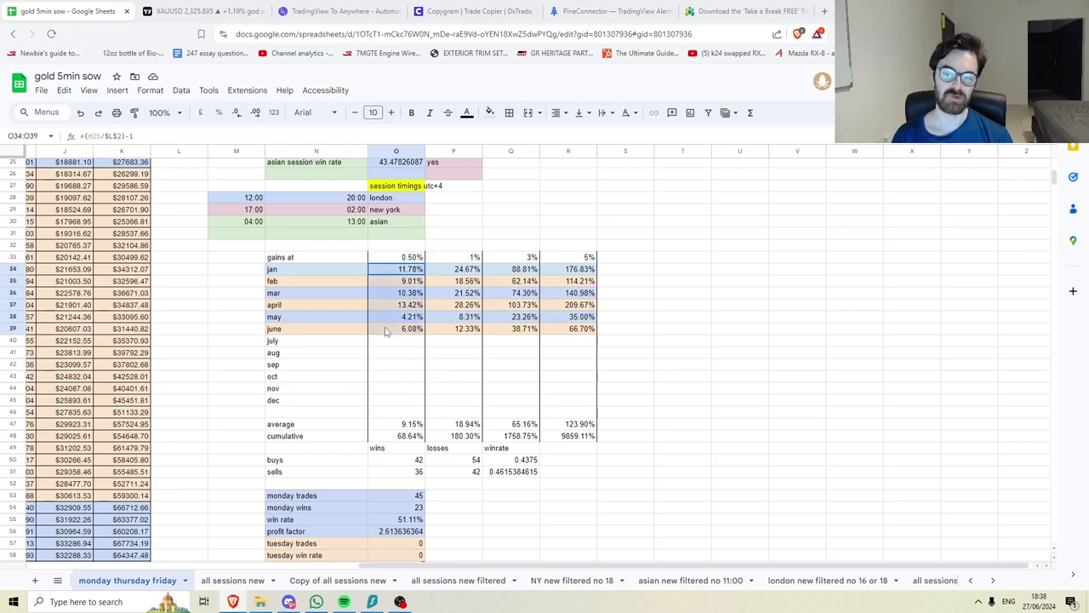
{"action": "left_click", "coordinate": [404, 369]}
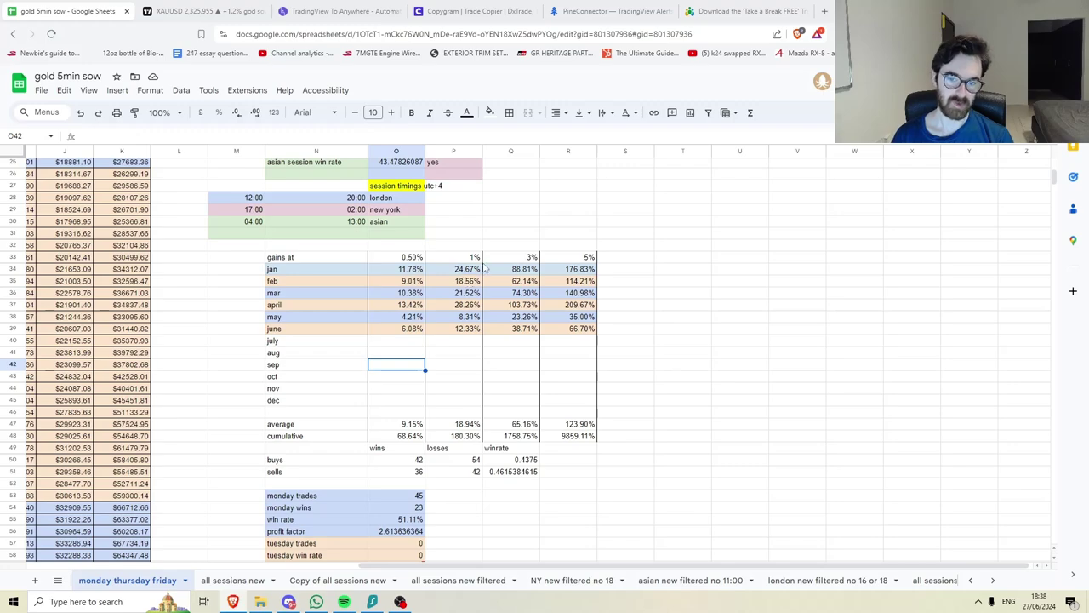
{"action": "left_click_drag", "start_coordinate": [490, 259], "coordinate": [577, 331]}
{"action": "left_click", "coordinate": [685, 322]}
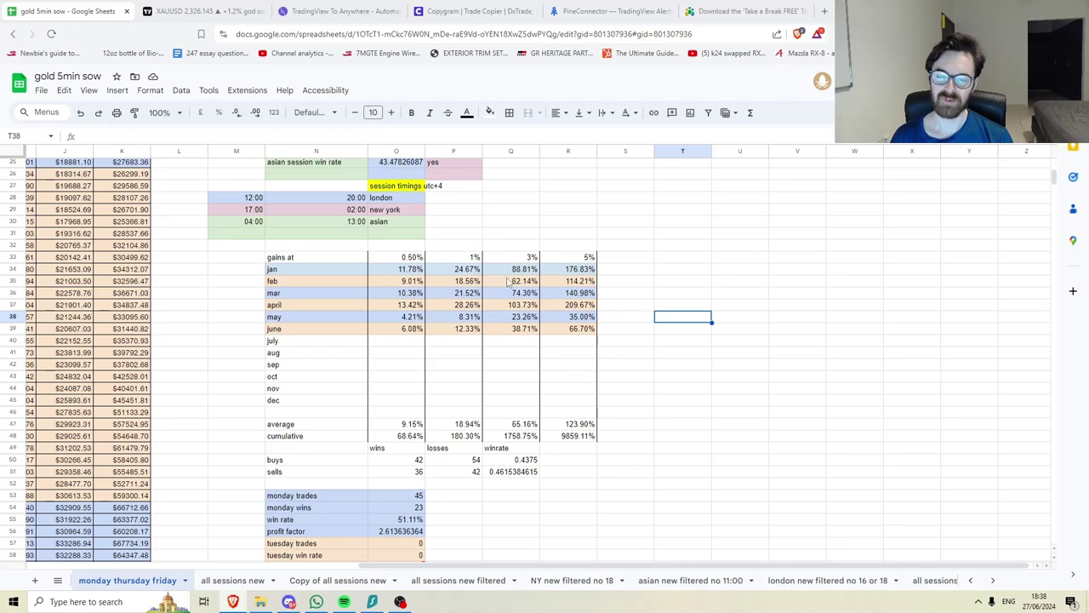
{"action": "left_click_drag", "start_coordinate": [507, 270], "coordinate": [579, 332]}
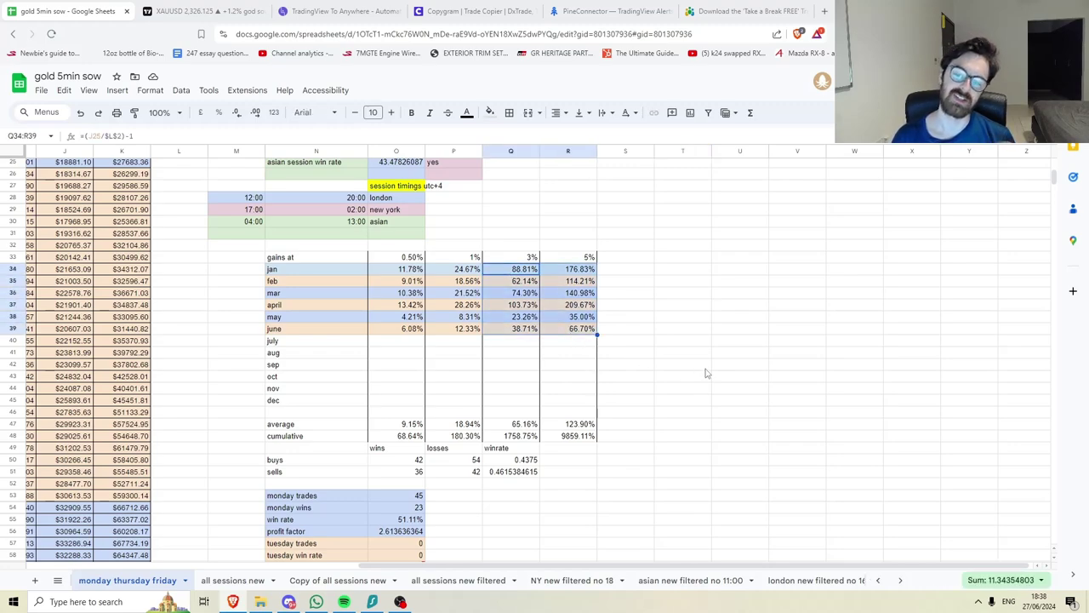
Total the January–June gains at 1%, 3%+5% again, 5% alone and 0.50% again, then scroll to the top.
{"action": "left_click_drag", "start_coordinate": [455, 274], "coordinate": [446, 332]}
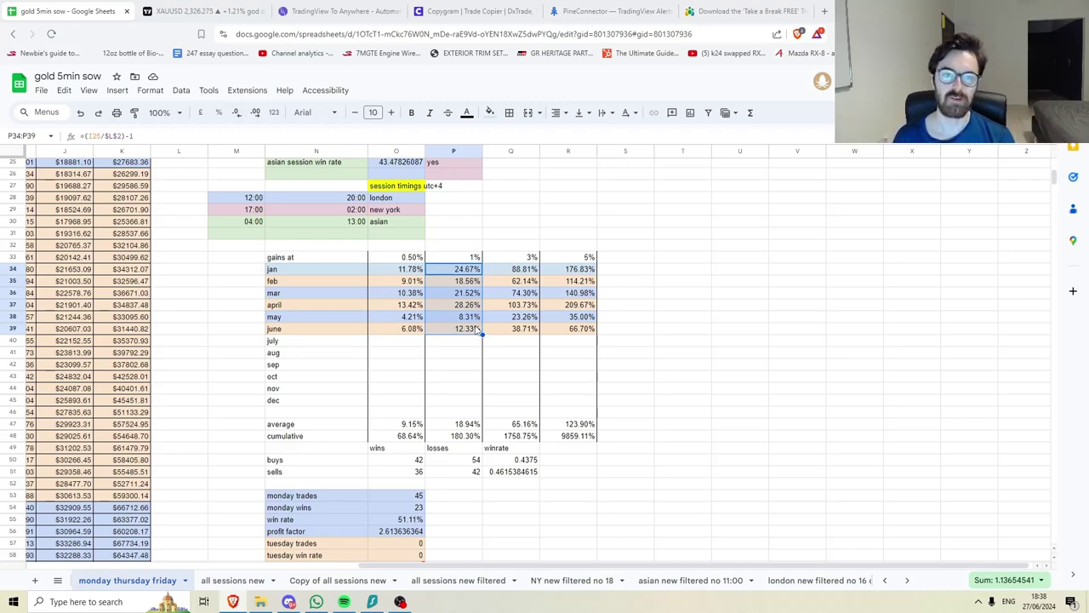
{"action": "left_click_drag", "start_coordinate": [509, 270], "coordinate": [578, 330]}
{"action": "left_click", "coordinate": [657, 305]}
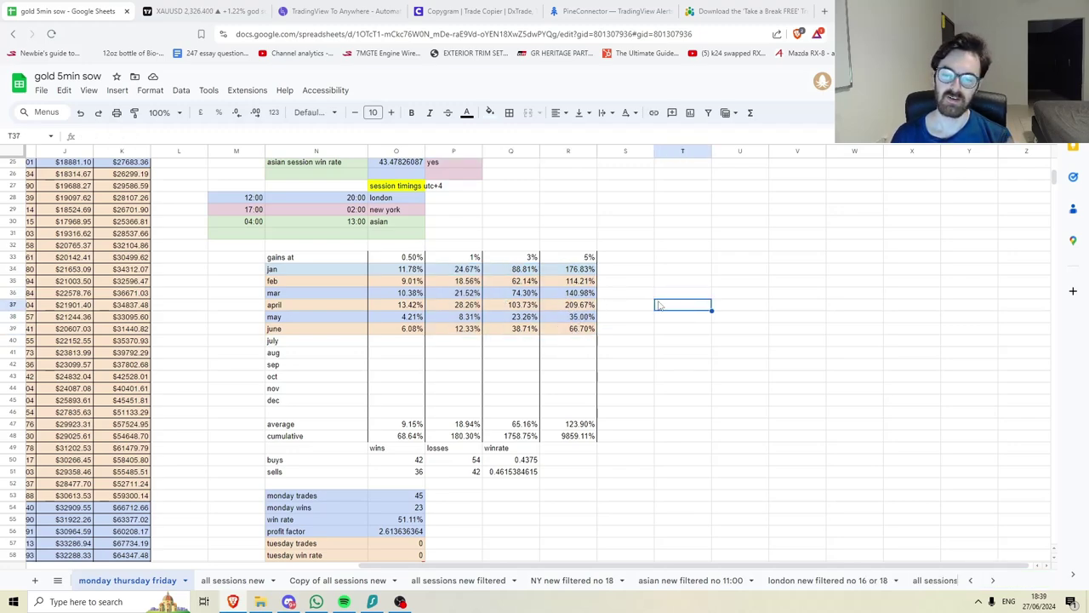
{"action": "left_click_drag", "start_coordinate": [566, 262], "coordinate": [580, 326]}
{"action": "left_click", "coordinate": [639, 309]}
{"action": "left_click_drag", "start_coordinate": [568, 269], "coordinate": [572, 336]}
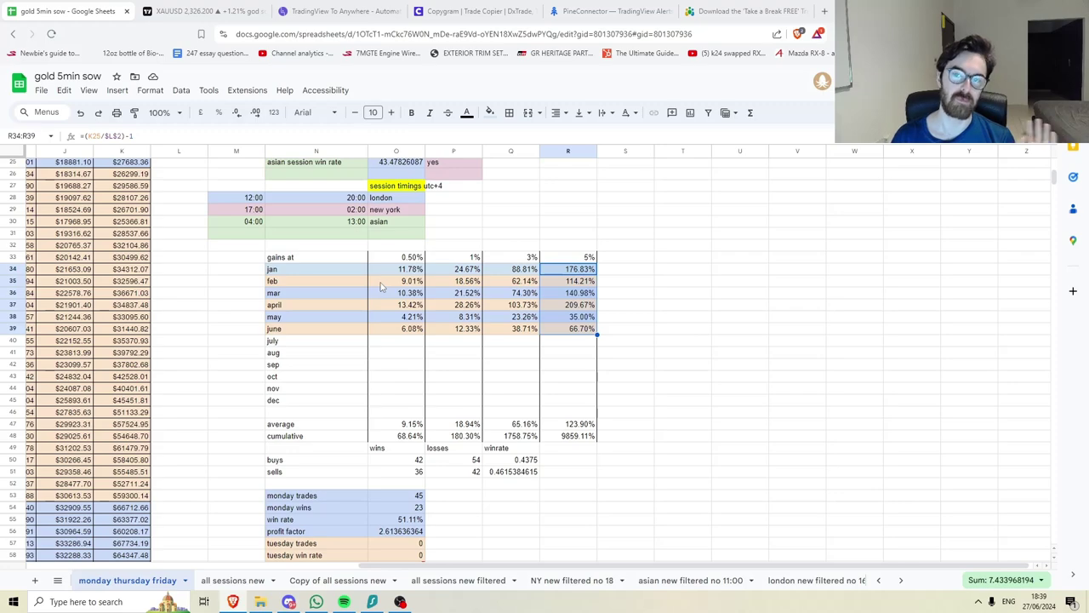
{"action": "left_click_drag", "start_coordinate": [395, 273], "coordinate": [394, 332]}
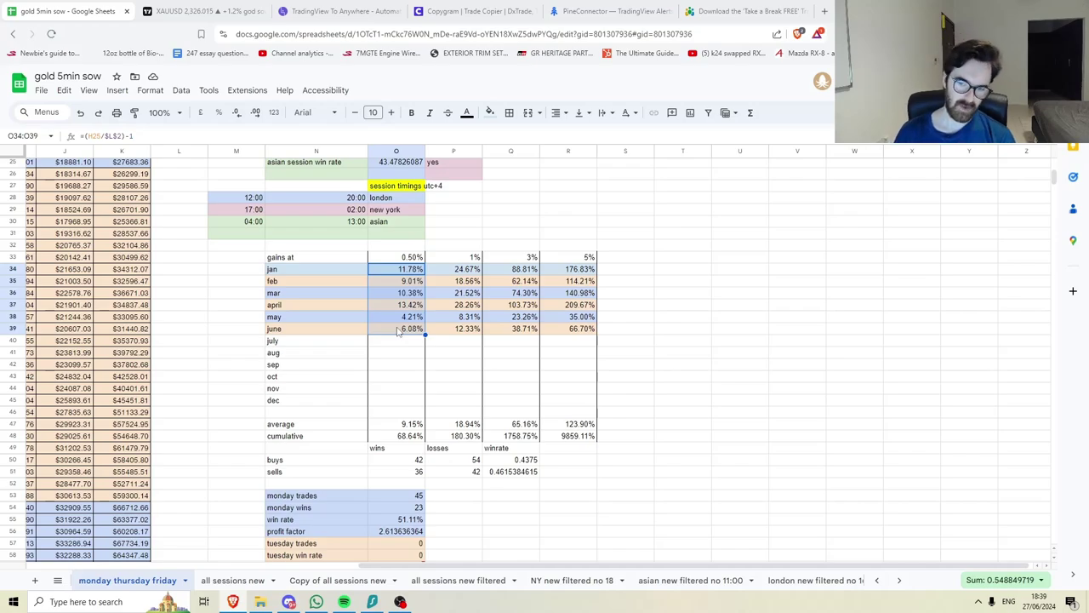
{"action": "scroll", "coordinate": [400, 332], "scroll_direction": "up", "scroll_amount": 5}
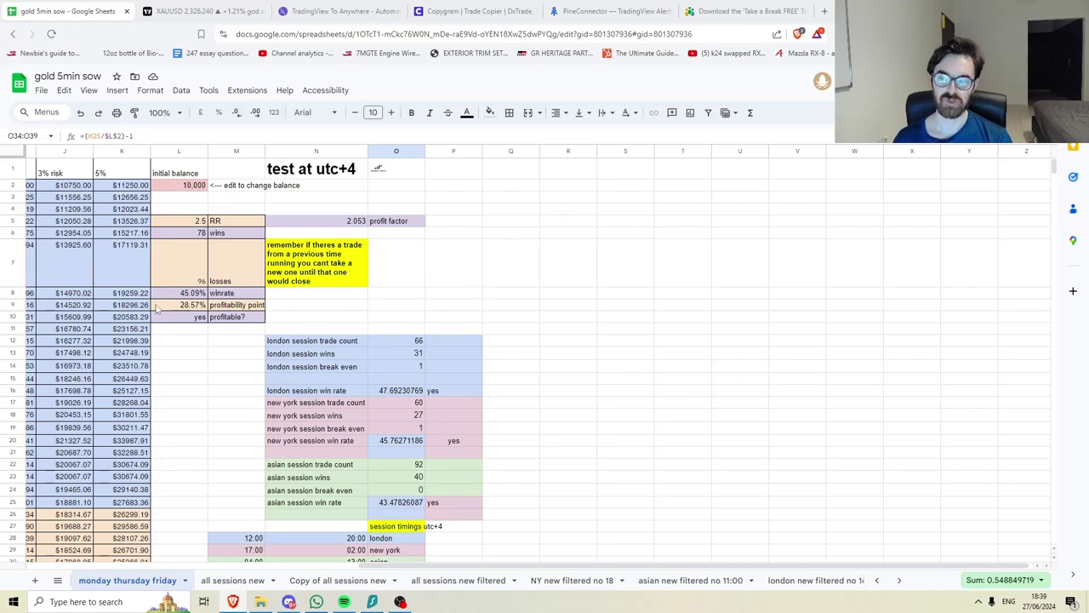
Flip through TradingView To Anywhere and PineConnector to Take a Break FREE, then return to the XAUUSD chart.
{"action": "left_click", "coordinate": [337, 11]}
{"action": "left_click", "coordinate": [596, 11]}
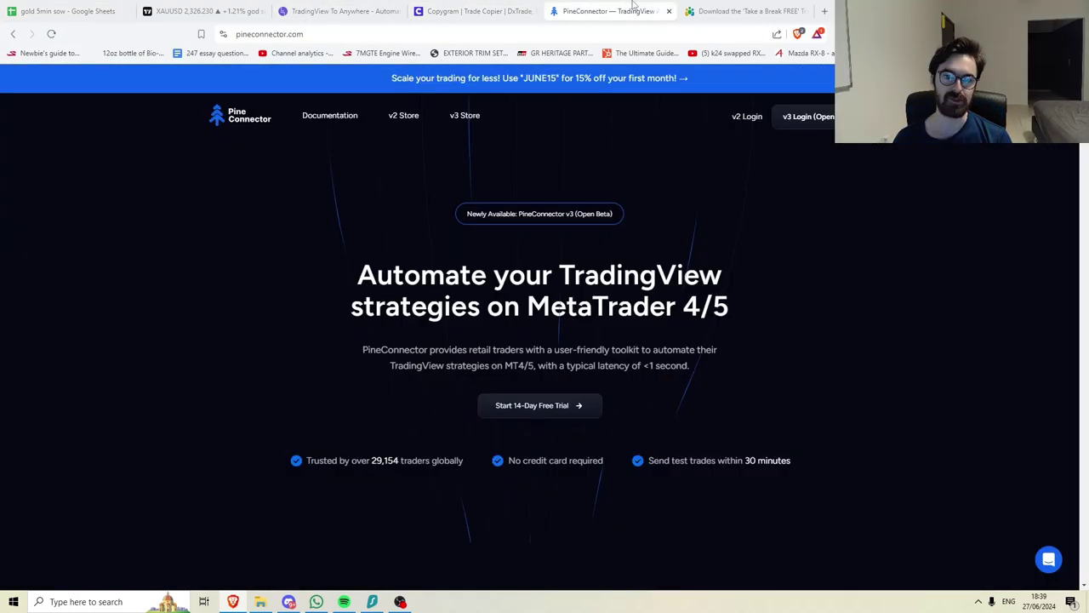
{"action": "left_click", "coordinate": [391, 11]}
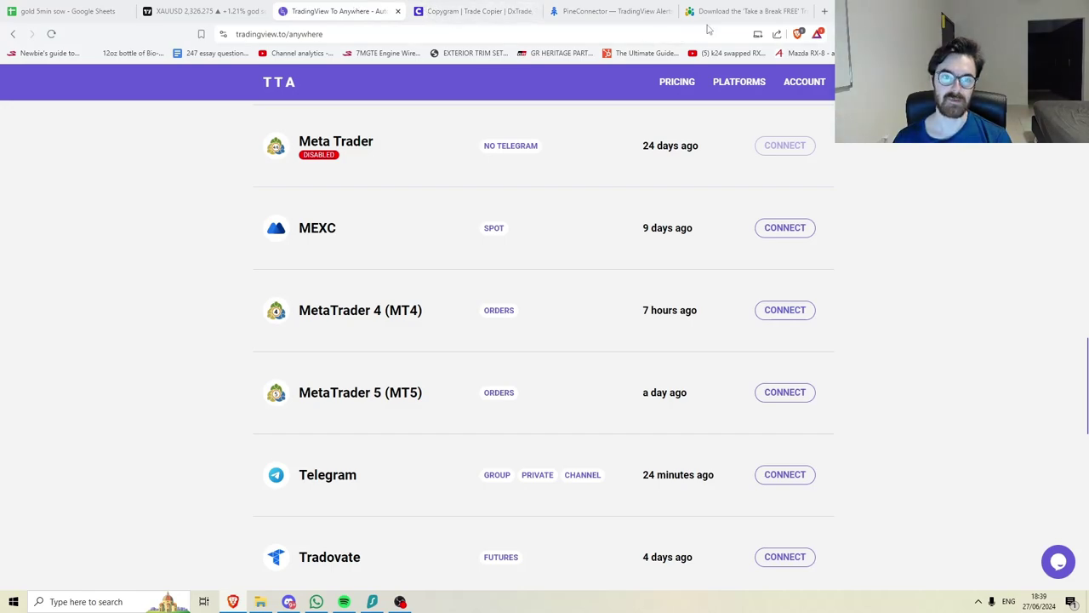
{"action": "left_click", "coordinate": [740, 11]}
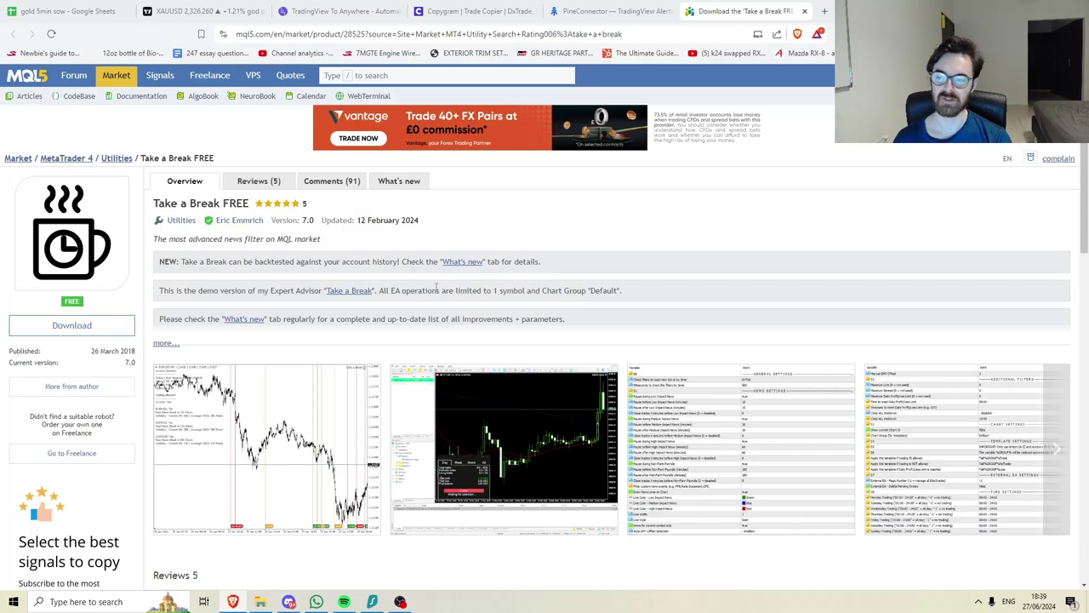
{"action": "left_click", "coordinate": [198, 7]}
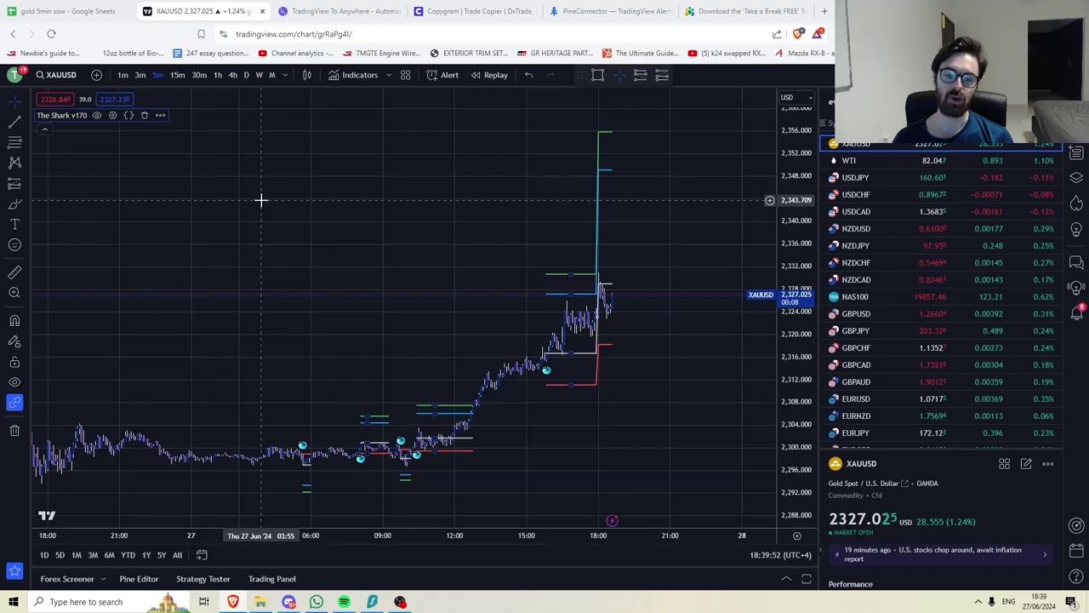
Open TradingView To Anywhere's pricing and highlight the Standard plan's $9.99 per-webhook price.
{"action": "left_click", "coordinate": [333, 8]}
{"action": "left_click", "coordinate": [459, 8]}
{"action": "left_click", "coordinate": [553, 8]}
{"action": "left_click", "coordinate": [334, 10]}
{"action": "scroll", "coordinate": [707, 281], "scroll_direction": "up", "scroll_amount": 15}
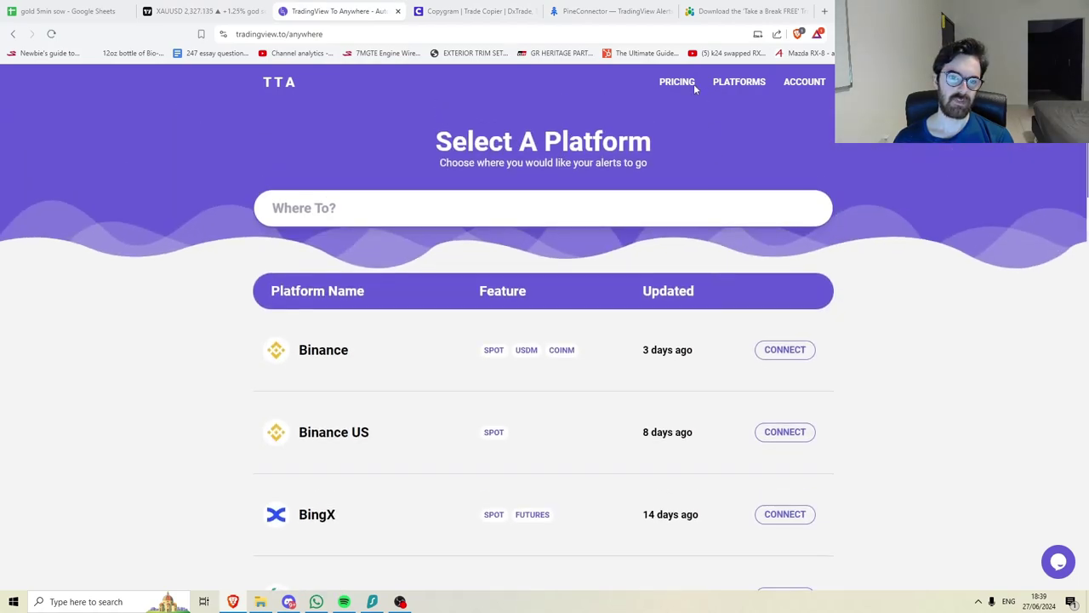
{"action": "left_click", "coordinate": [683, 82]}
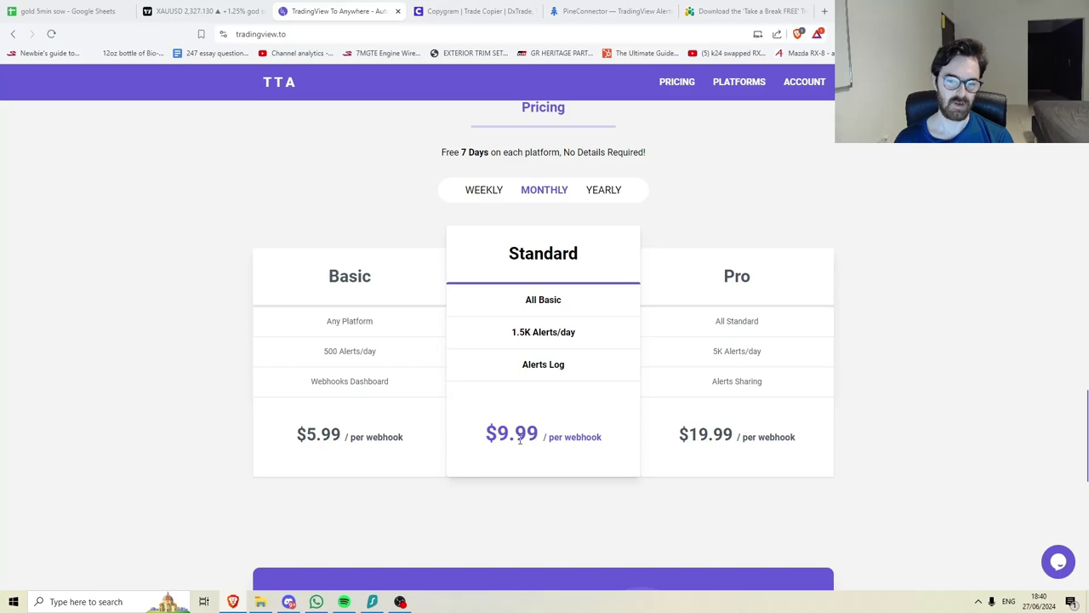
{"action": "left_click_drag", "start_coordinate": [497, 435], "coordinate": [539, 434]}
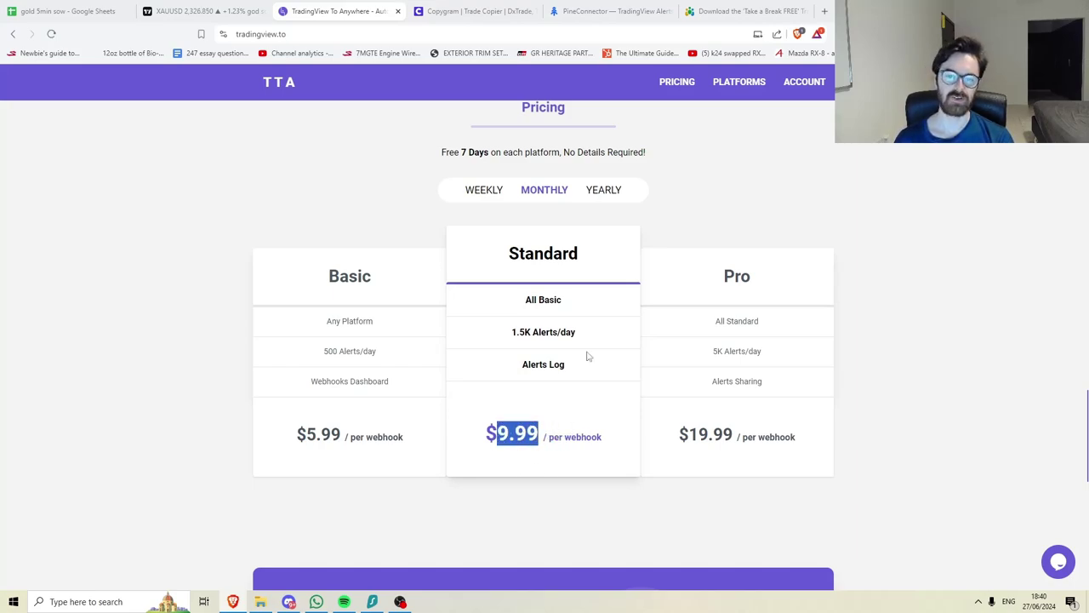
Scroll Copygram to its feature cards such as per-receiver money and risk settings, then recheck TTA pricing.
{"action": "left_click", "coordinate": [476, 11]}
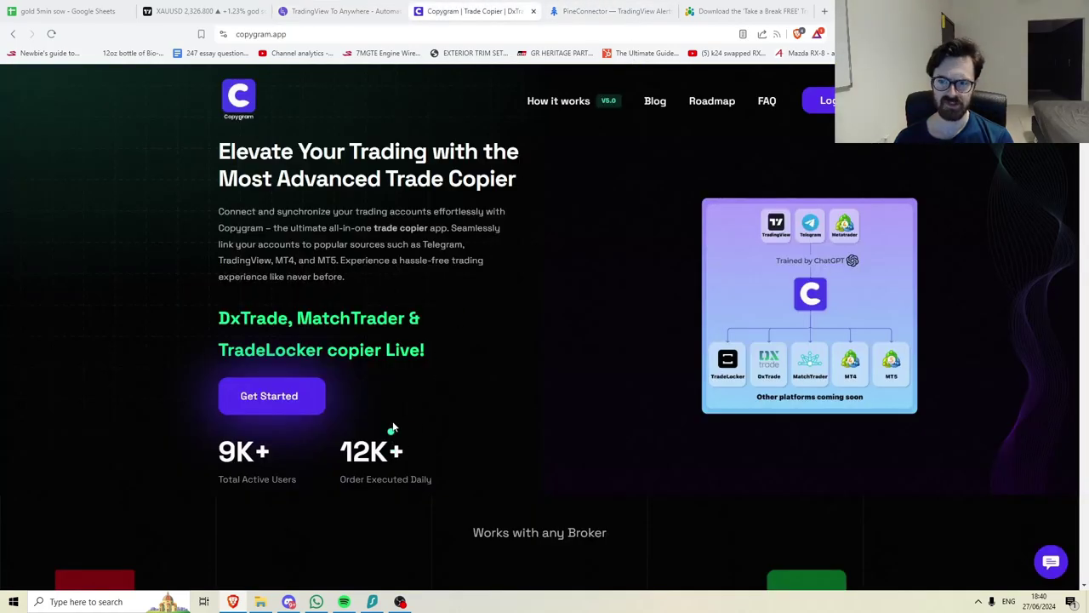
{"action": "scroll", "coordinate": [552, 379], "scroll_direction": "down", "scroll_amount": 5}
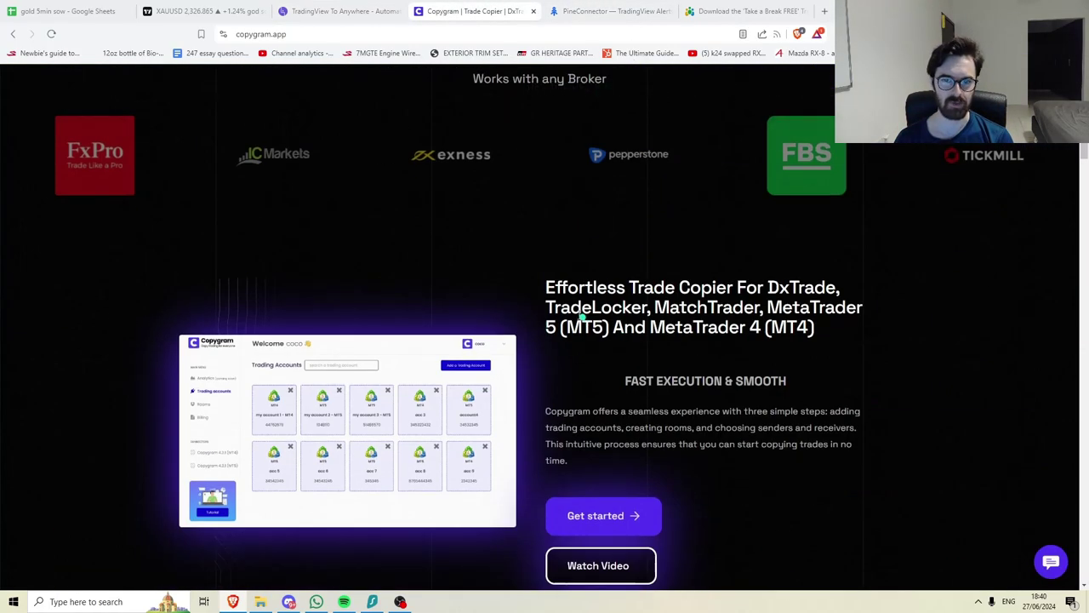
{"action": "scroll", "coordinate": [582, 317], "scroll_direction": "down", "scroll_amount": 15}
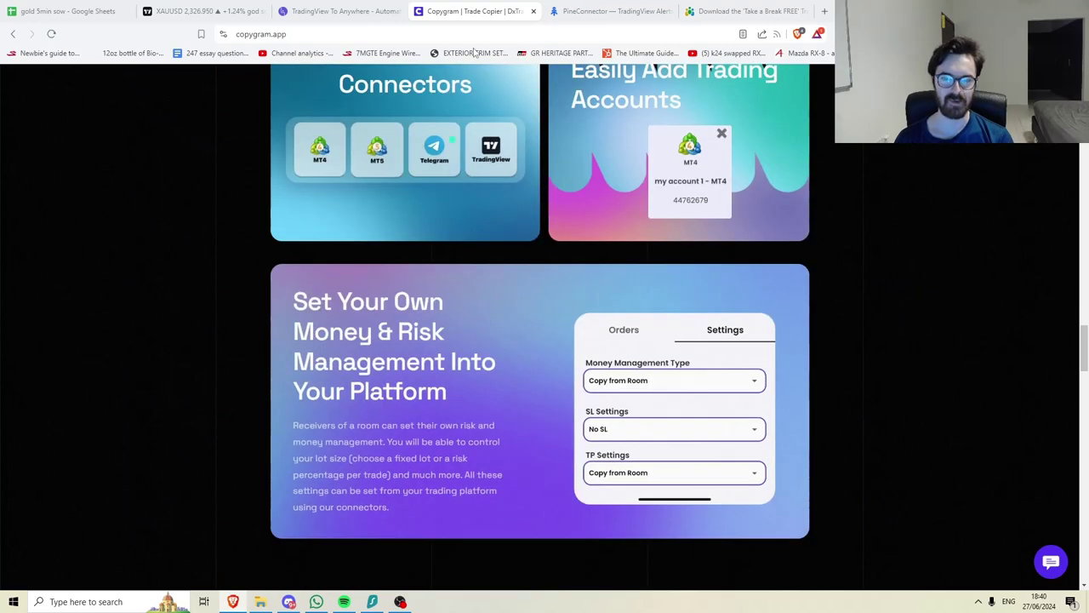
{"action": "left_click", "coordinate": [590, 8]}
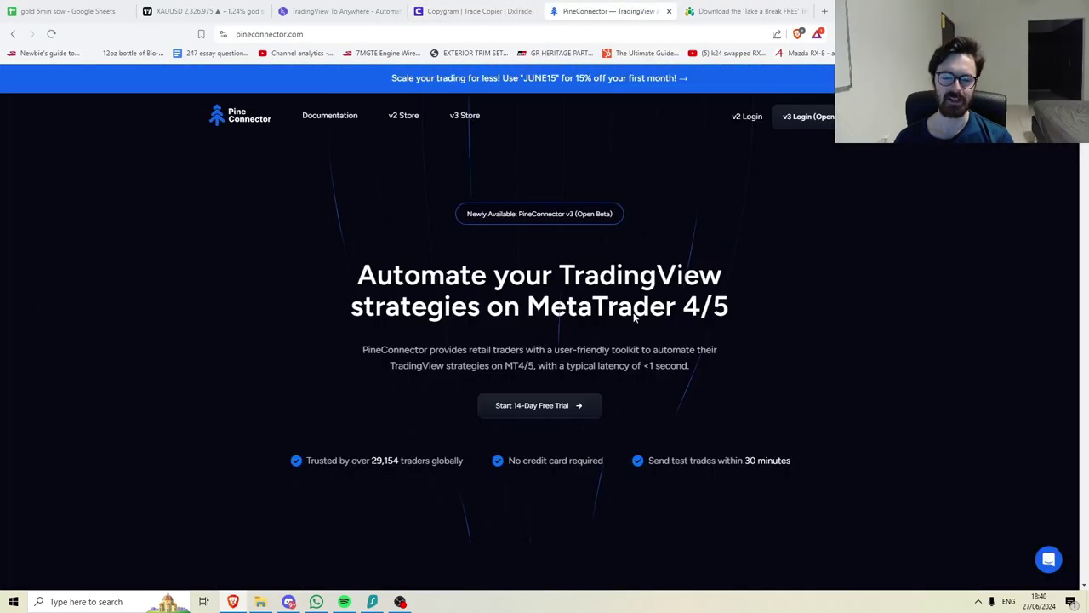
{"action": "left_click", "coordinate": [345, 10]}
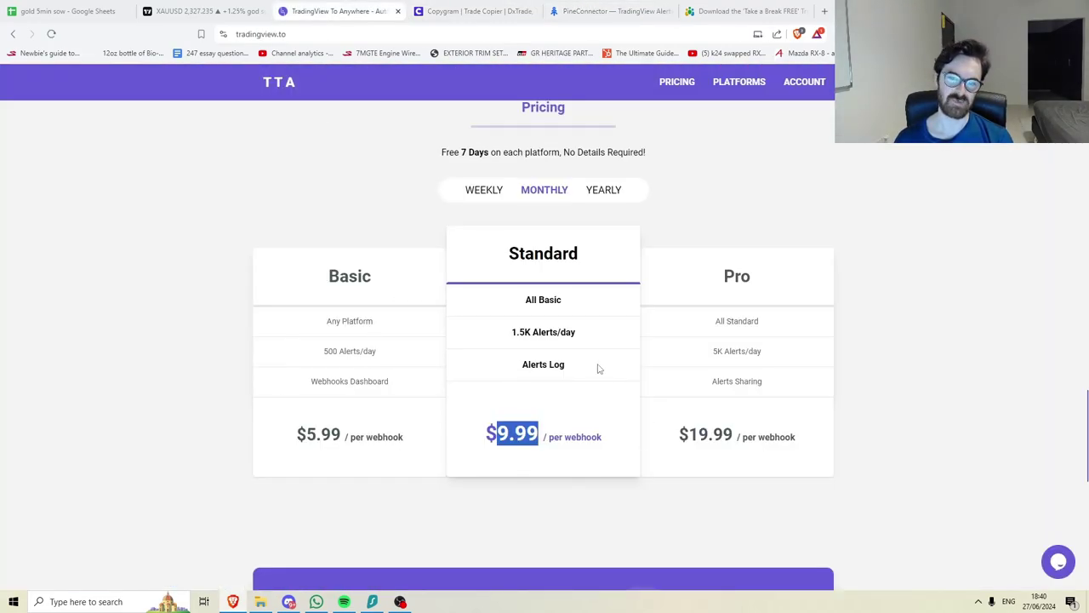
{"action": "scroll", "coordinate": [604, 379], "scroll_direction": "up", "scroll_amount": 3}
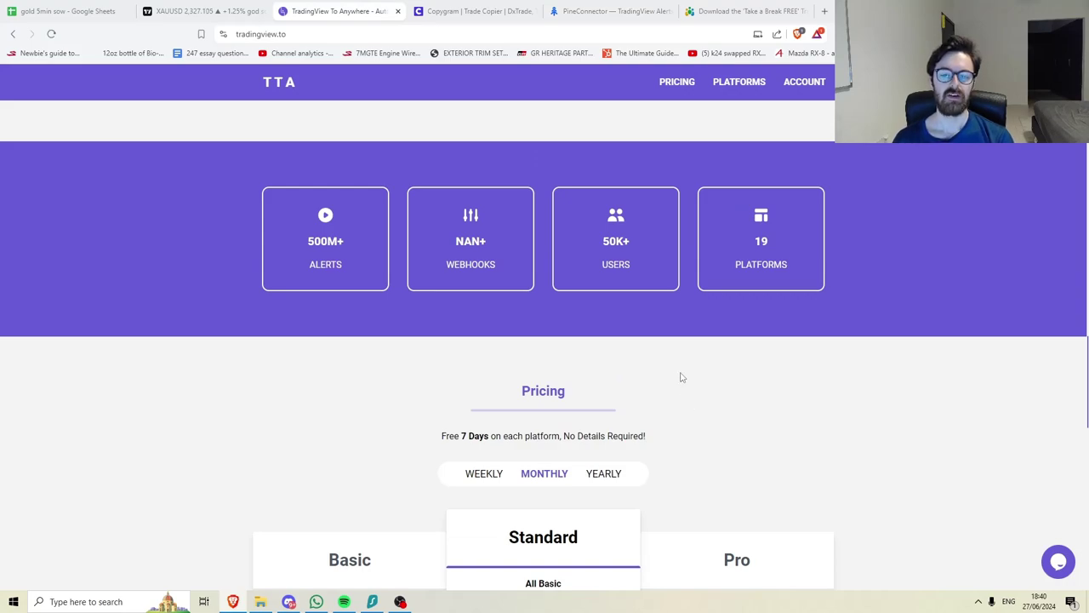
Cycle through PineConnector, the XAUUSD chart, Copygram and Take a Break FREE, ending on the gold 5min sow sheet.
{"action": "left_click", "coordinate": [568, 11]}
{"action": "left_click", "coordinate": [341, 10]}
{"action": "left_click", "coordinate": [213, 11]}
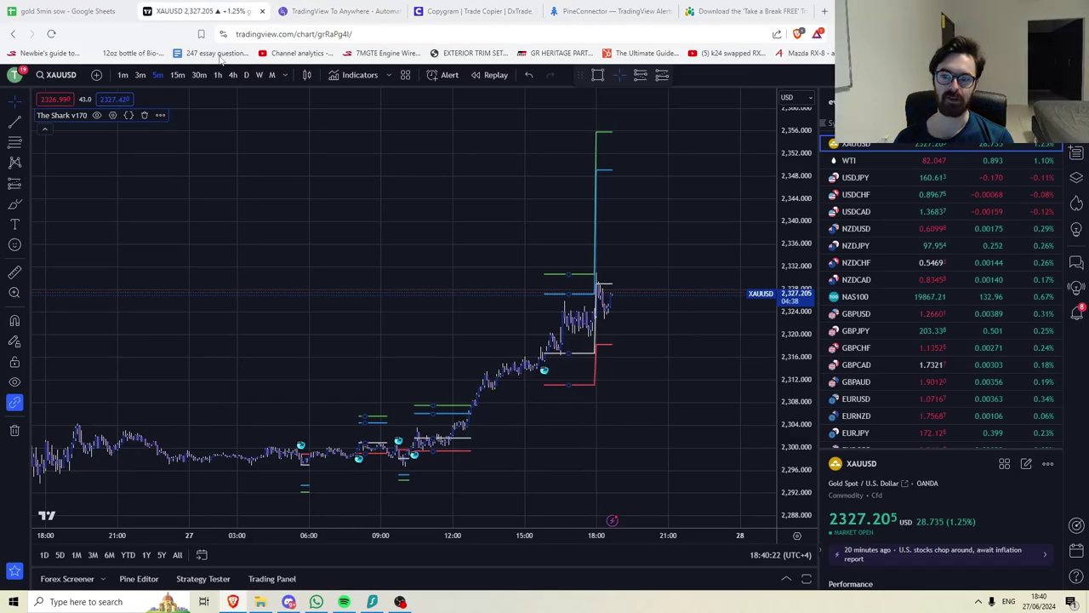
{"action": "left_click", "coordinate": [468, 7]}
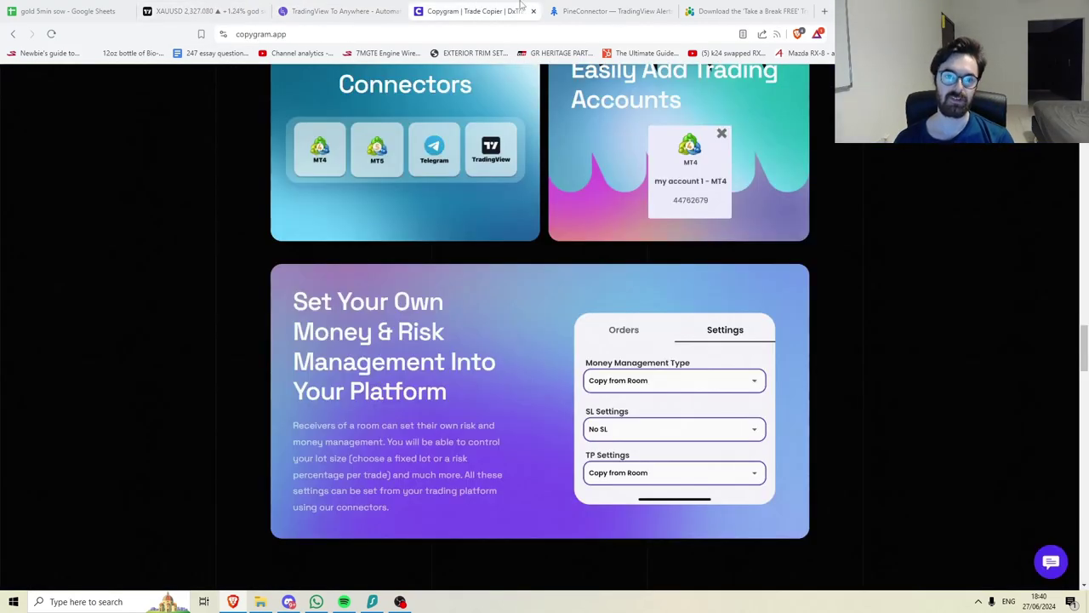
{"action": "left_click", "coordinate": [740, 11]}
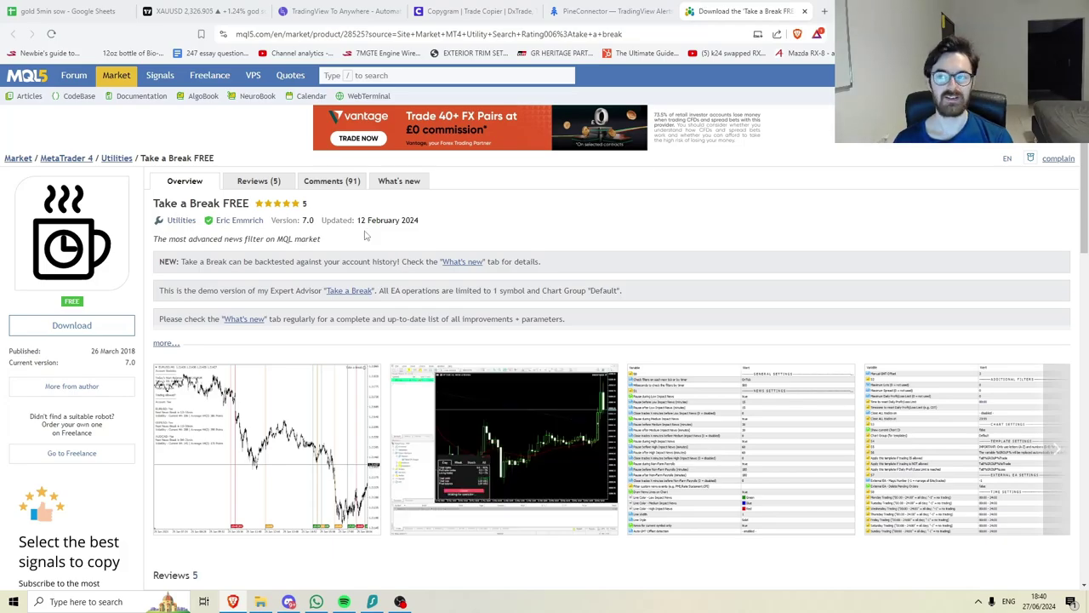
{"action": "left_click", "coordinate": [66, 7]}
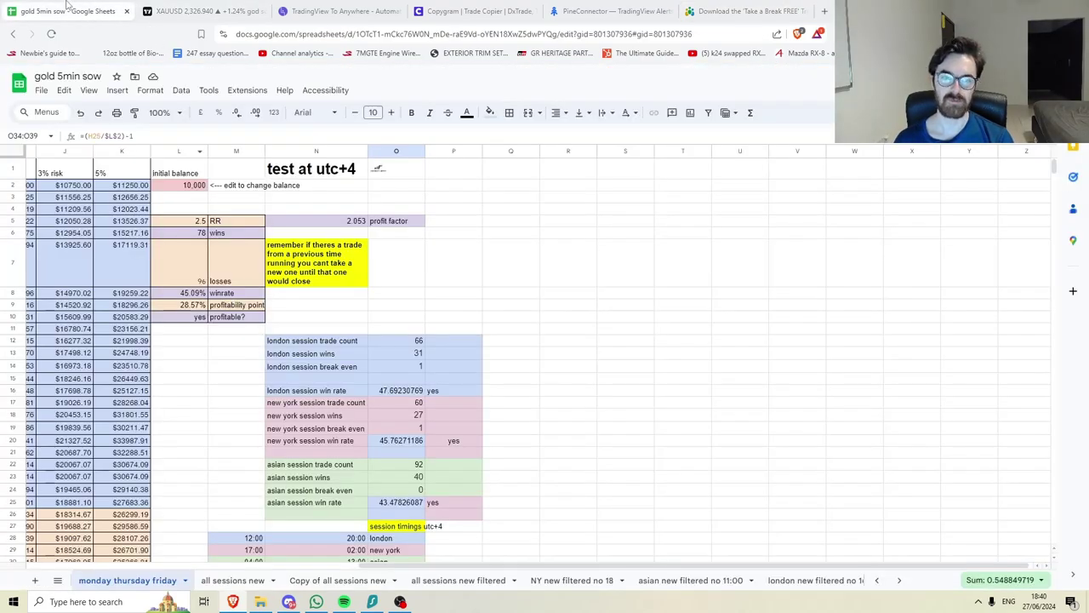